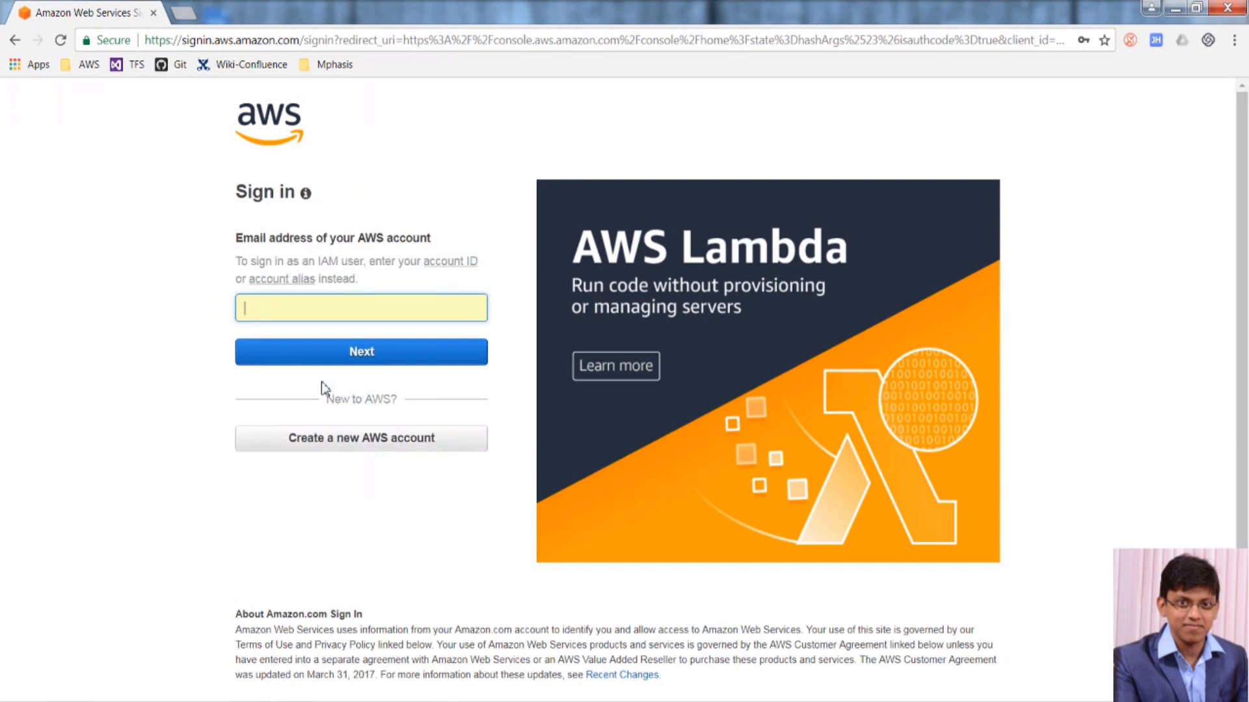
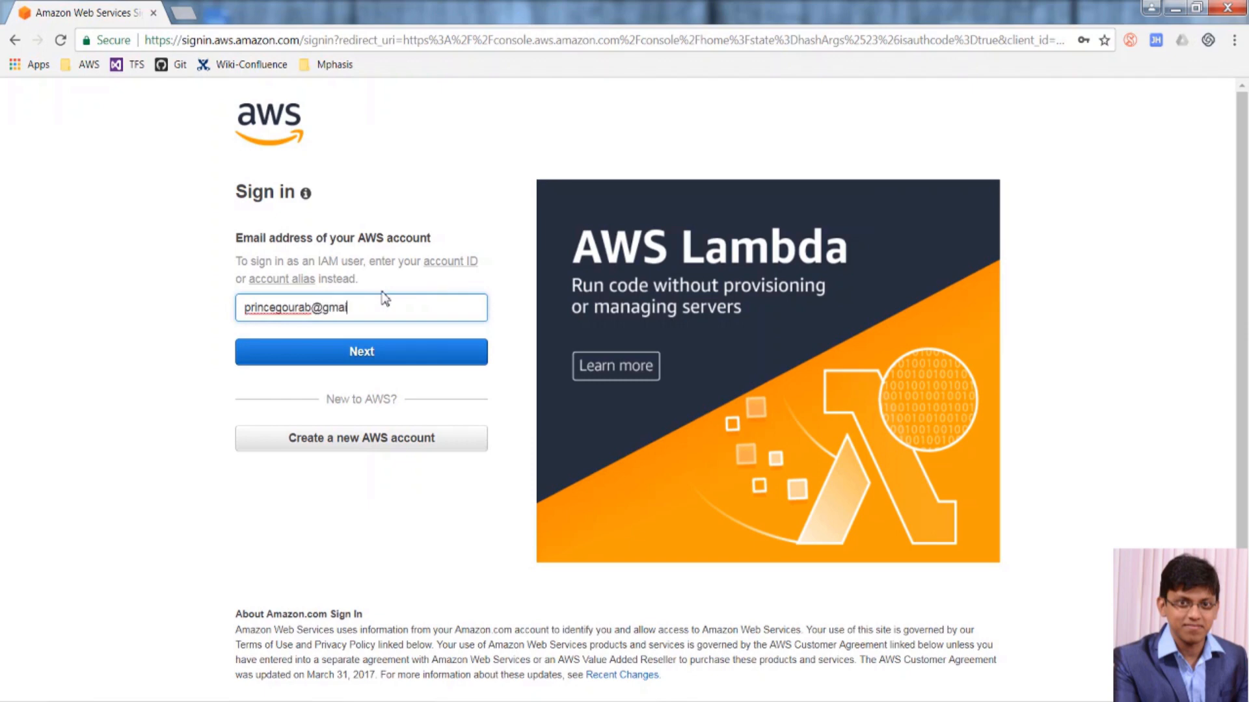
Sign in as root with the account email, re-entering the password after the first attempt fails.
key(Return)
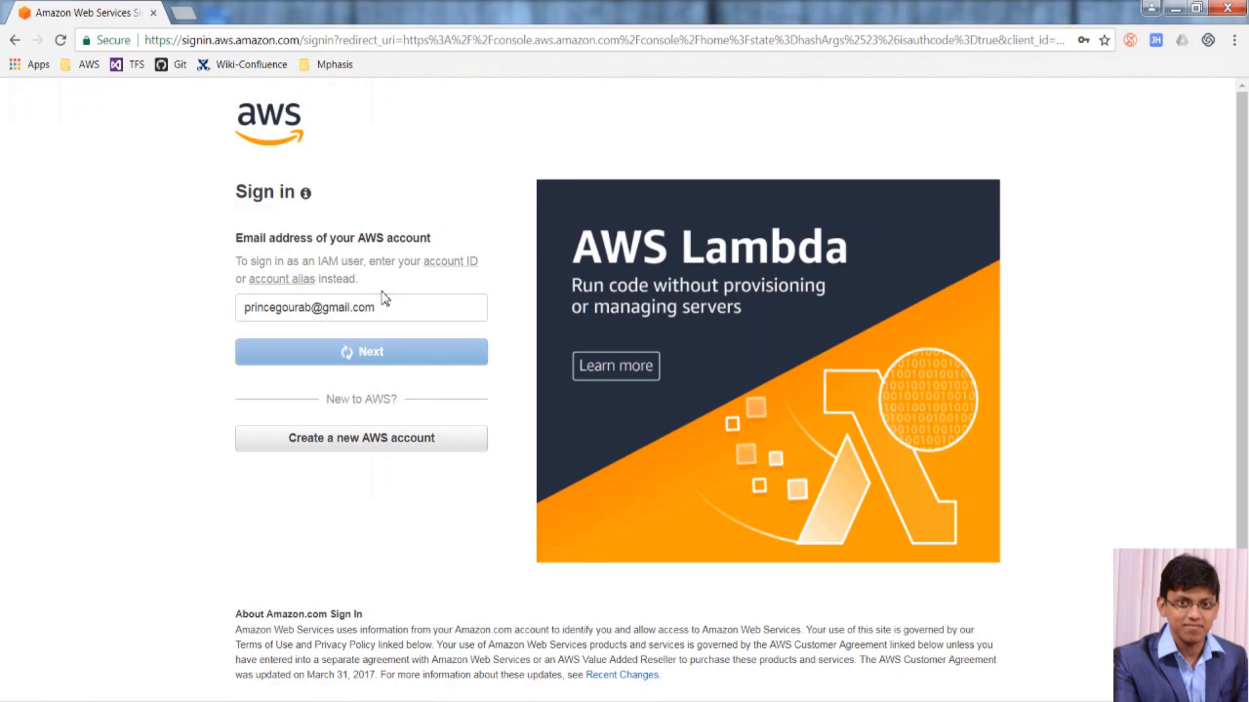
text(••••••)
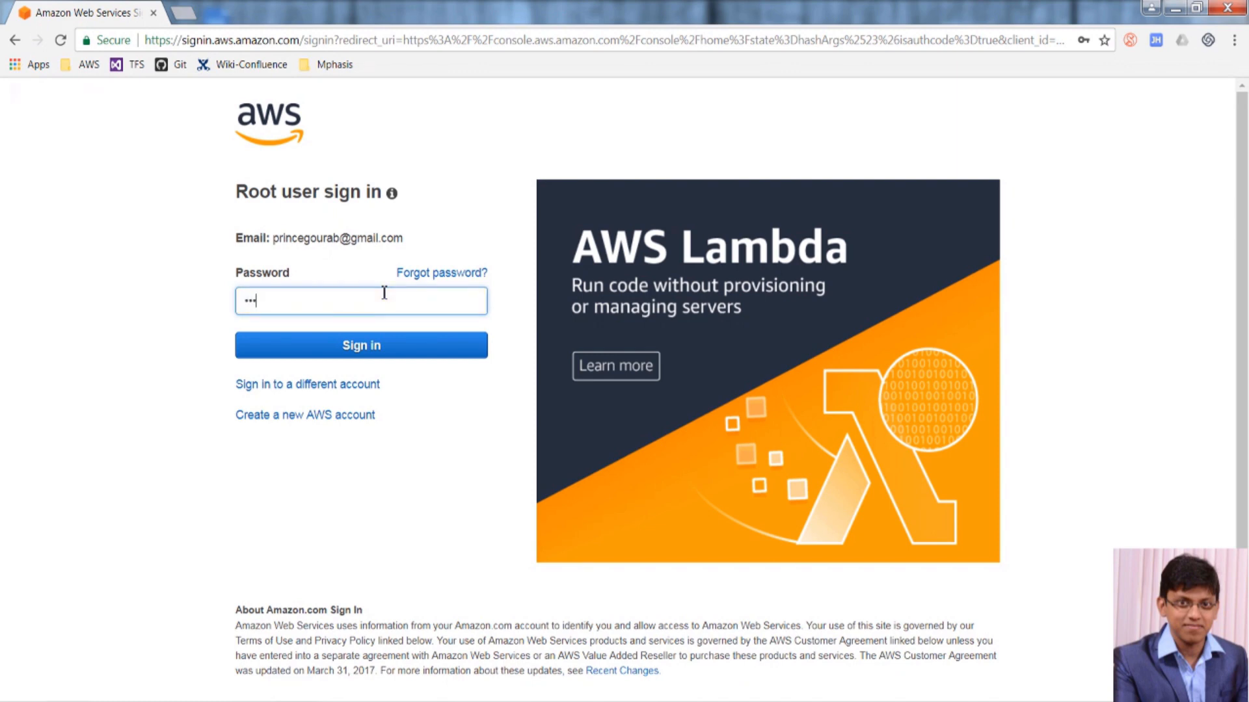
text(••••)
click(354, 345)
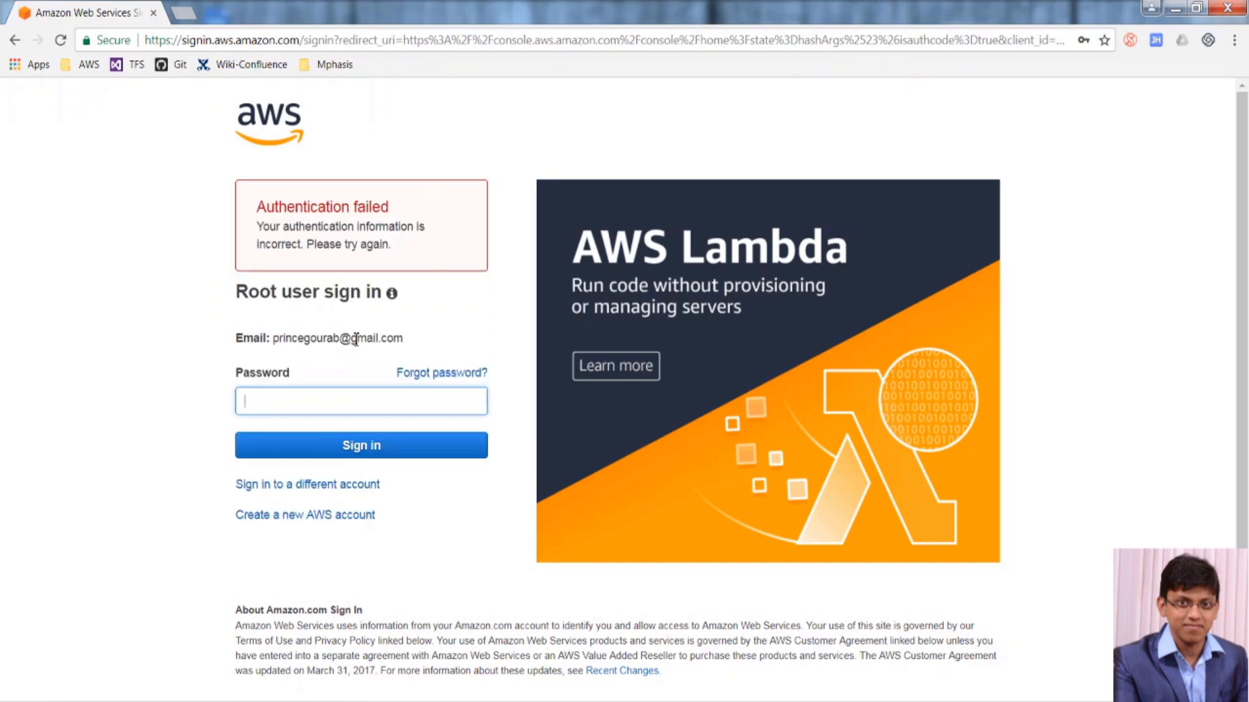
text(•••••••••••)
key(Return)
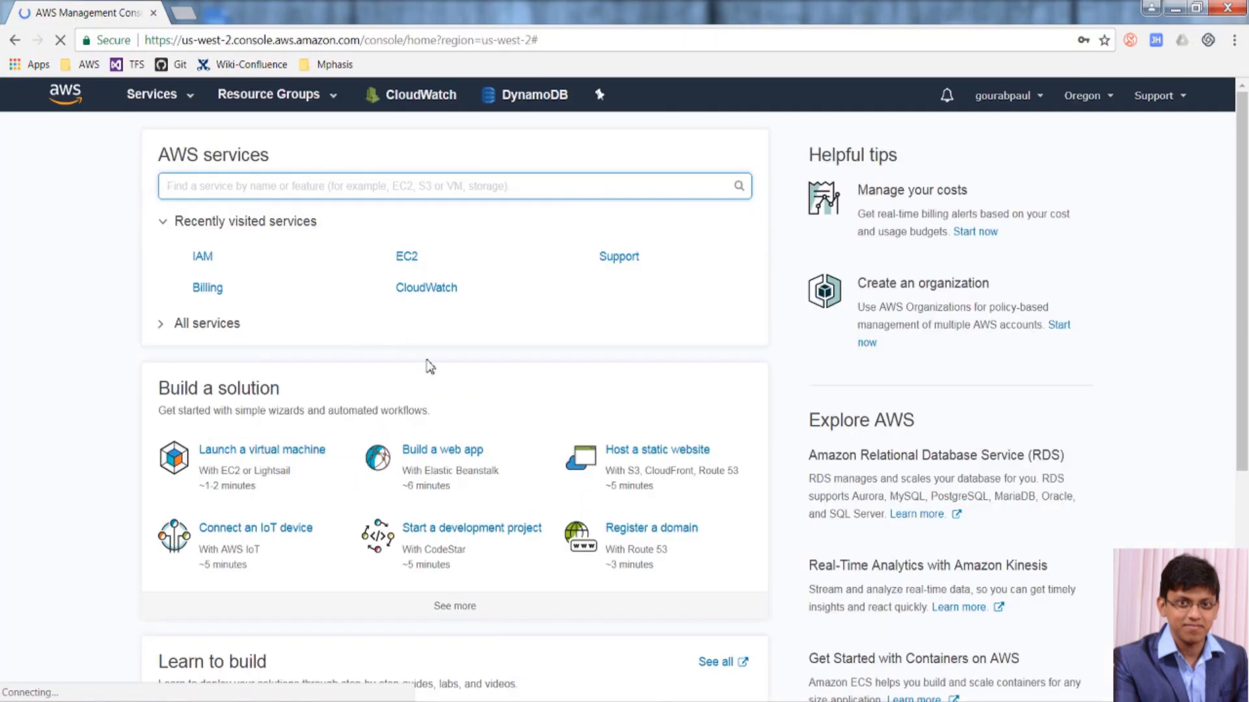
Open the root account's Security Credentials and expand the Access keys section.
click(1035, 95)
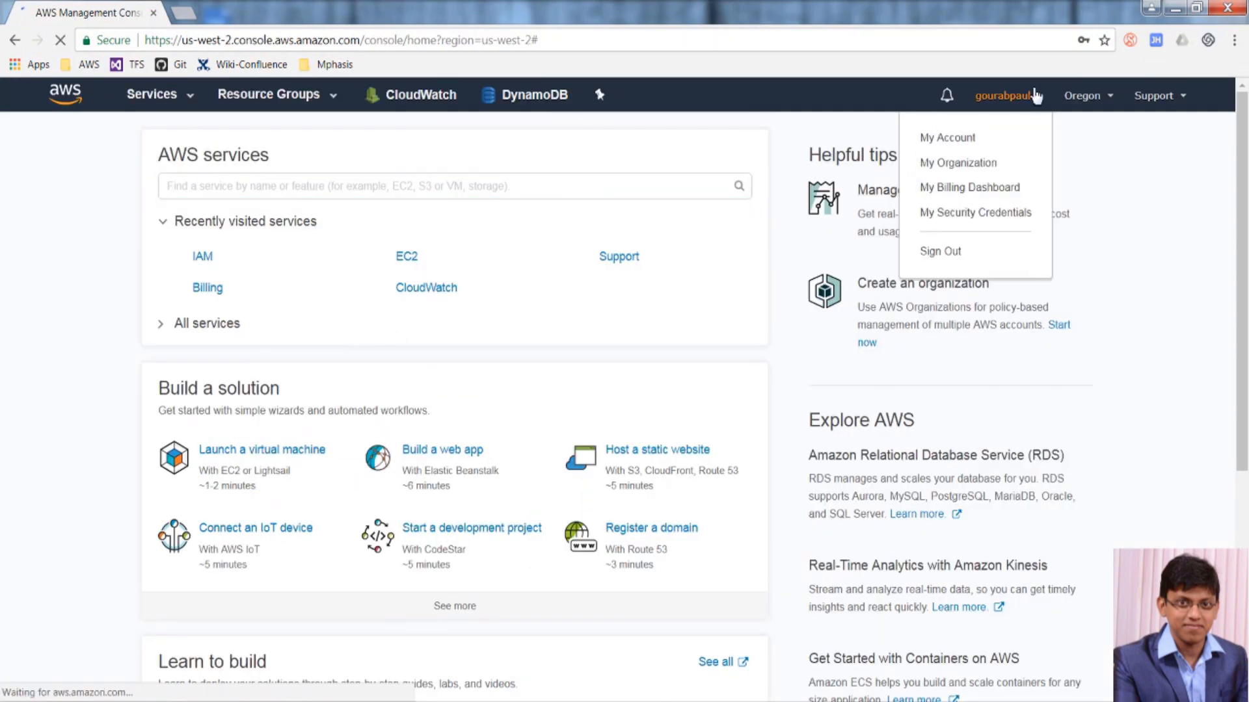
click(954, 209)
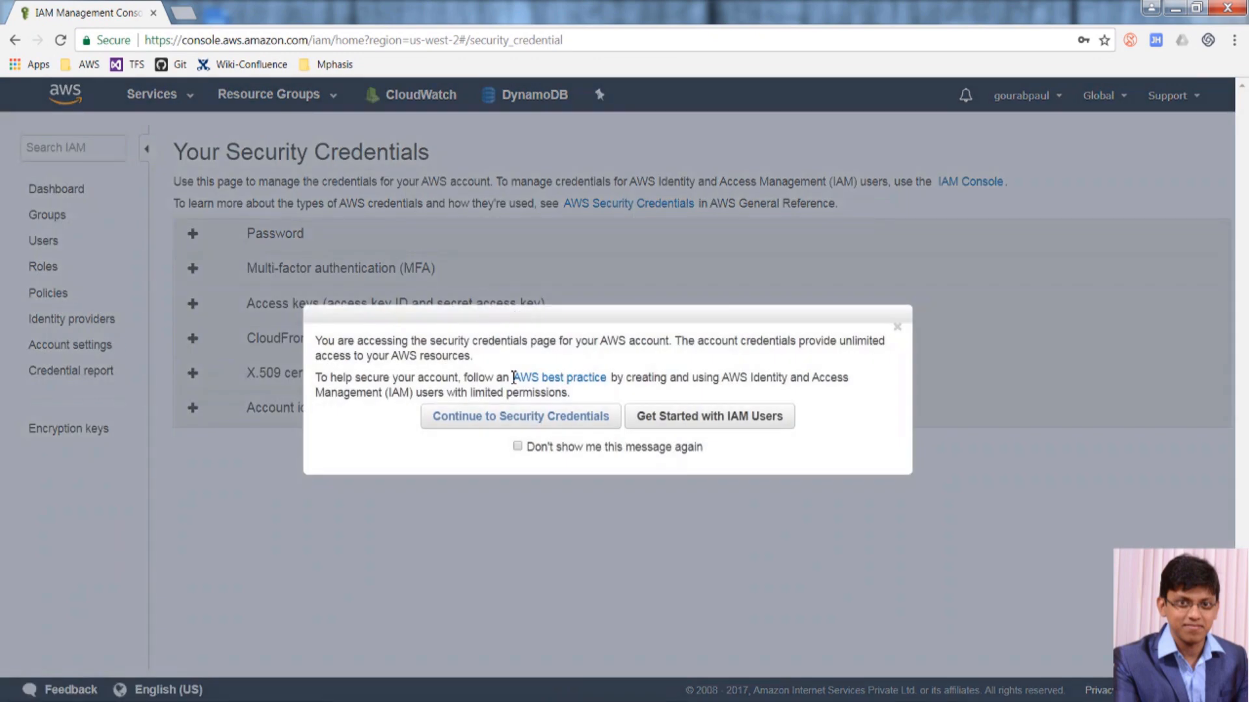
click(538, 424)
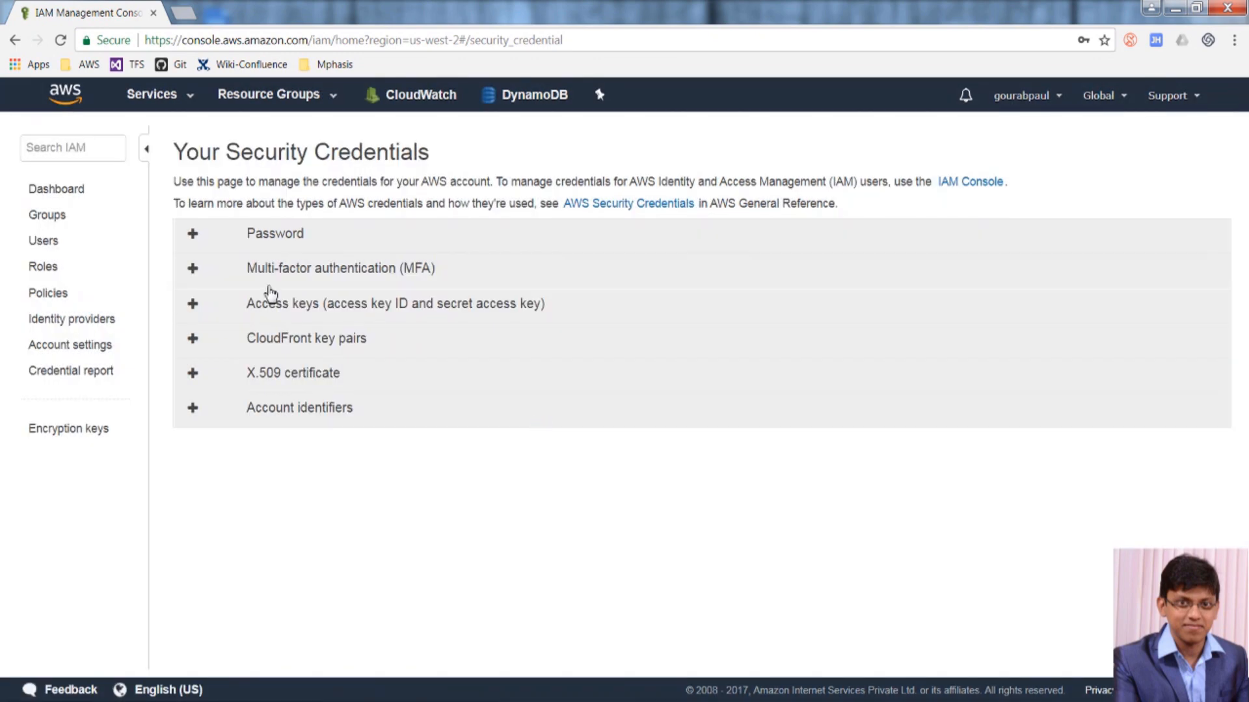
click(203, 303)
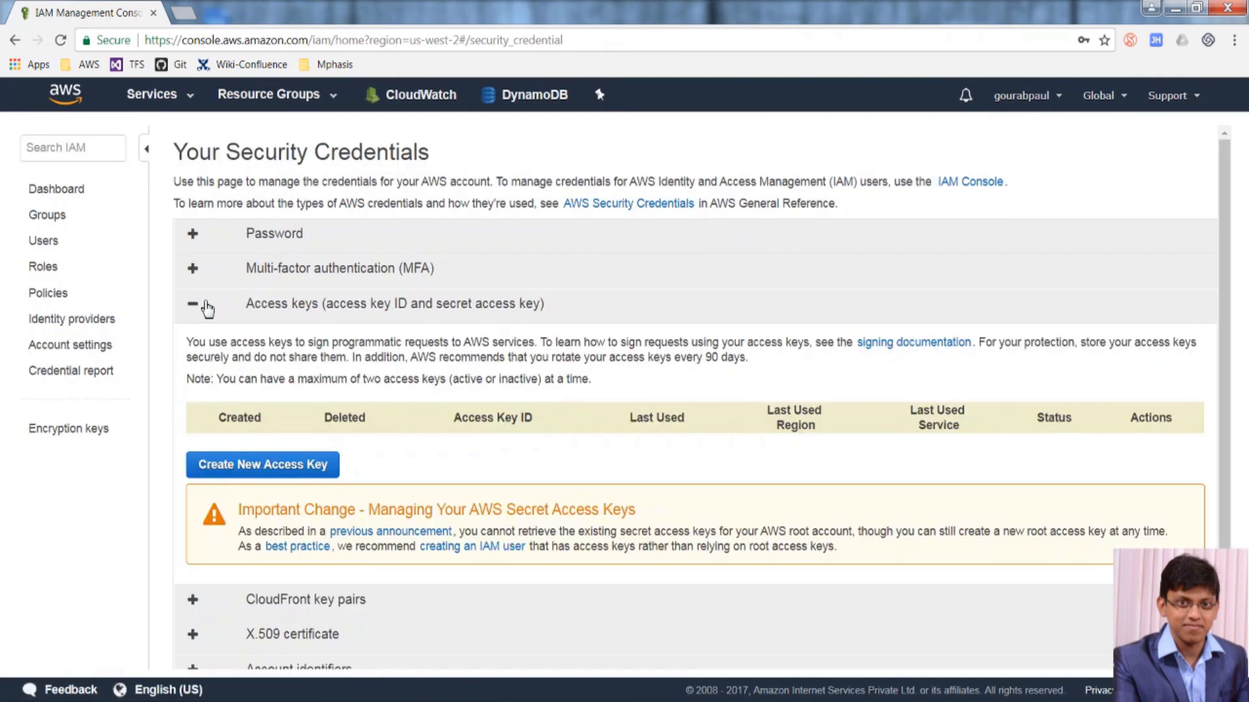
Create a root access key, download its rootkey.csv file, then delete the key.
click(307, 463)
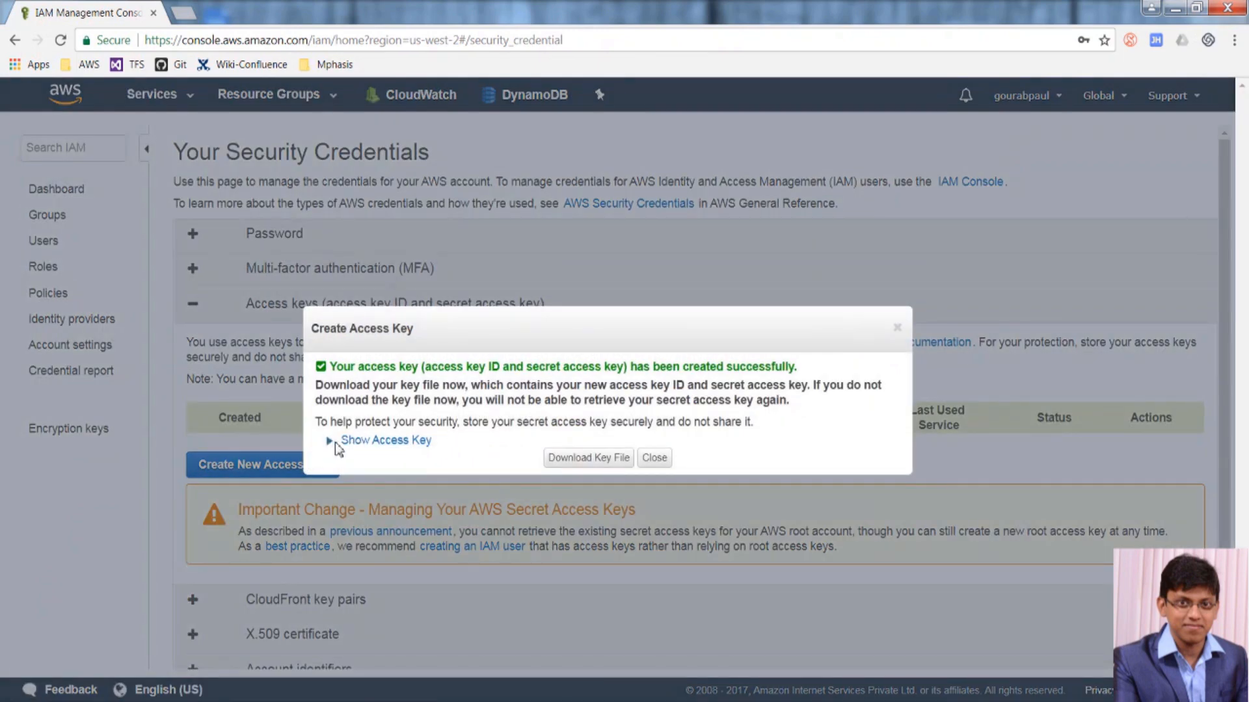
click(359, 442)
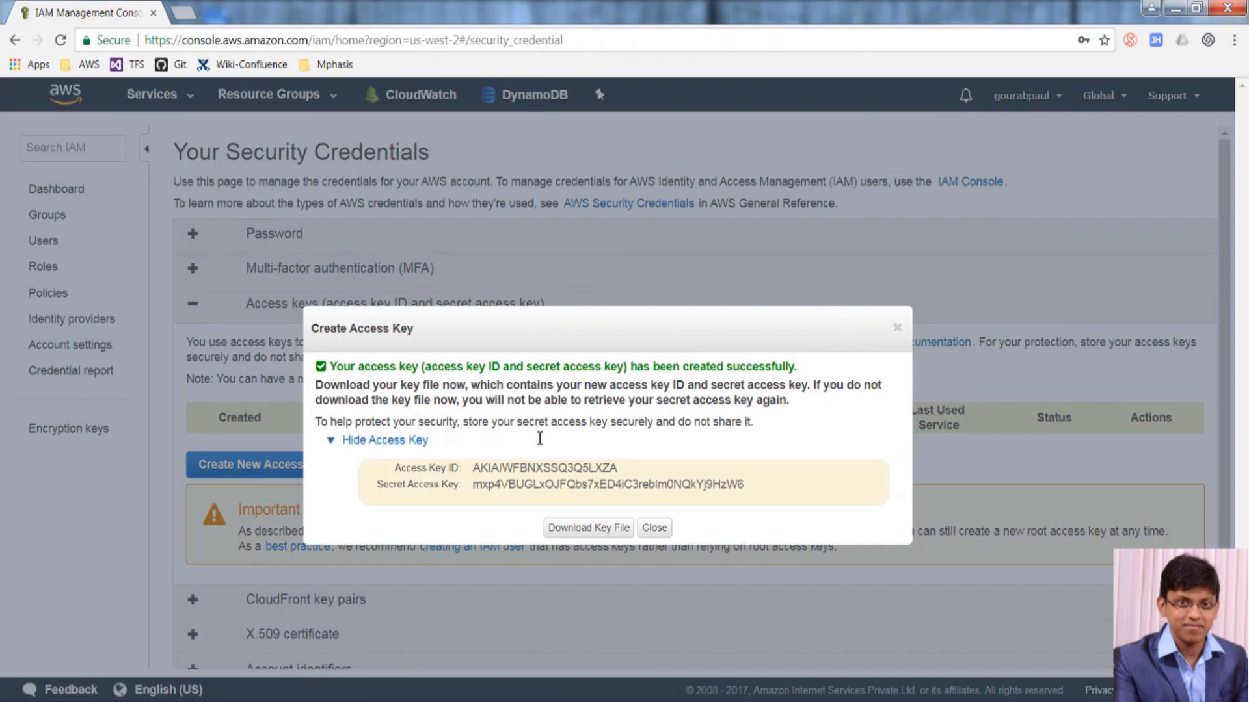
click(588, 528)
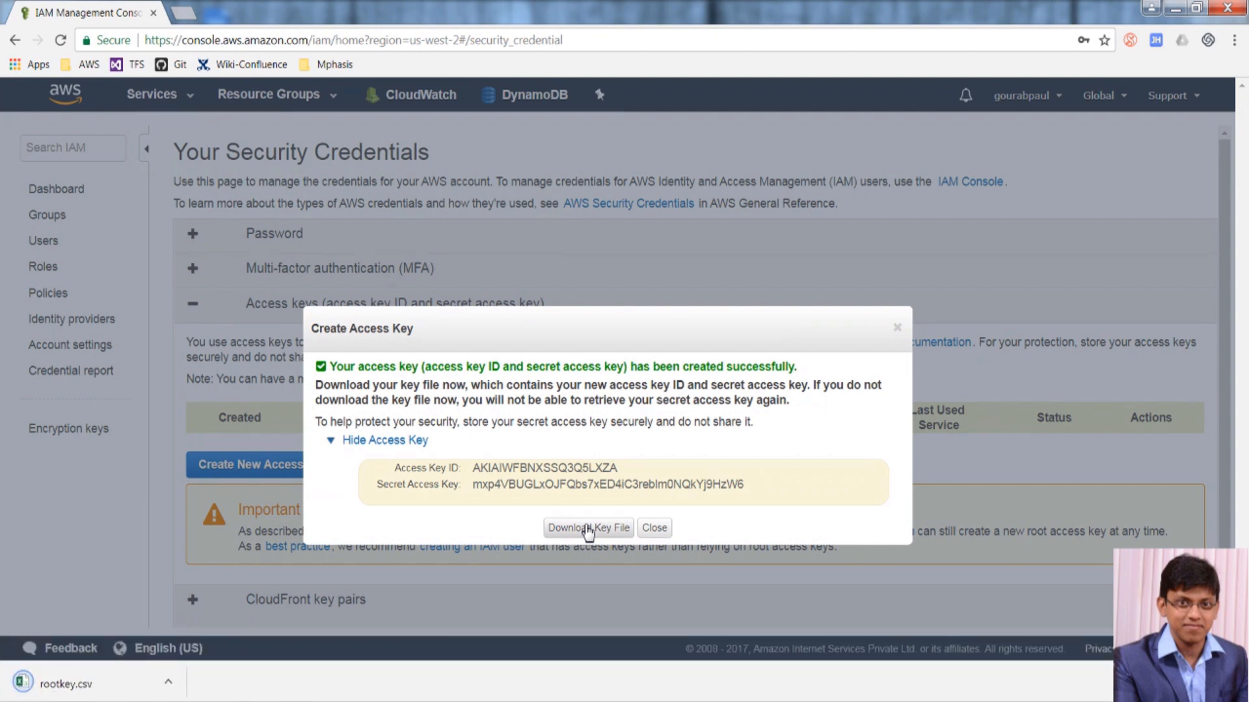
click(654, 528)
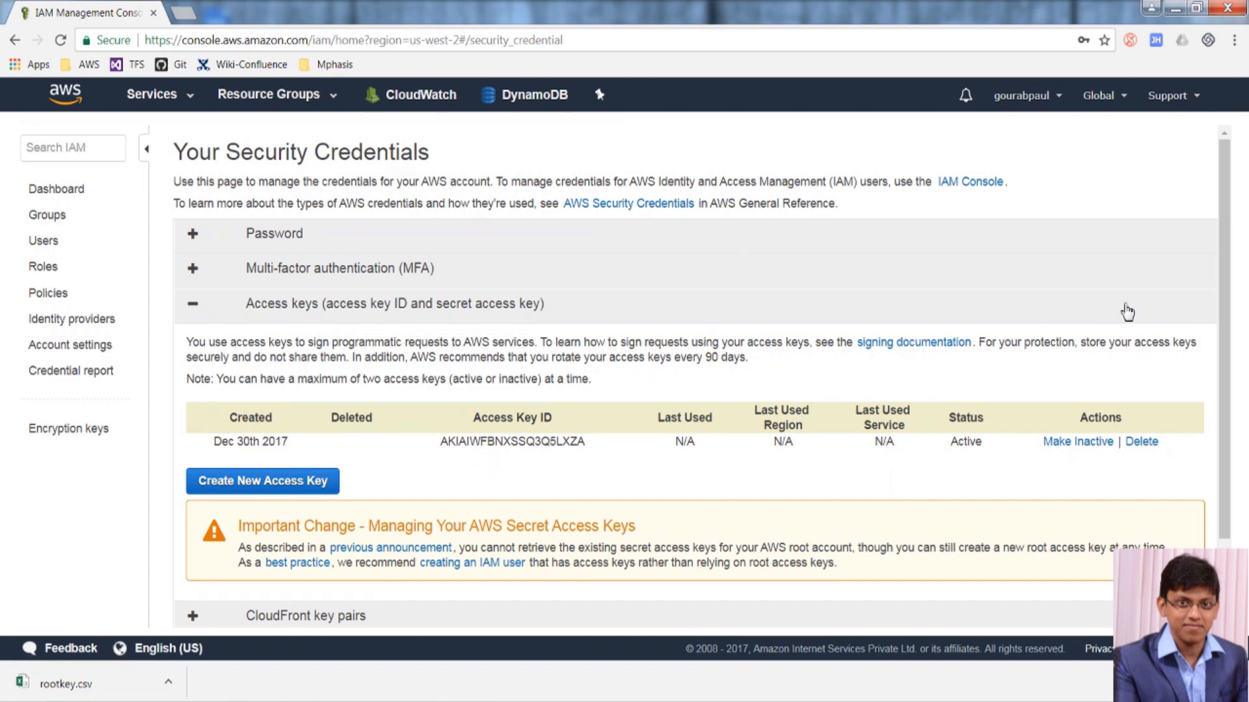
click(1150, 443)
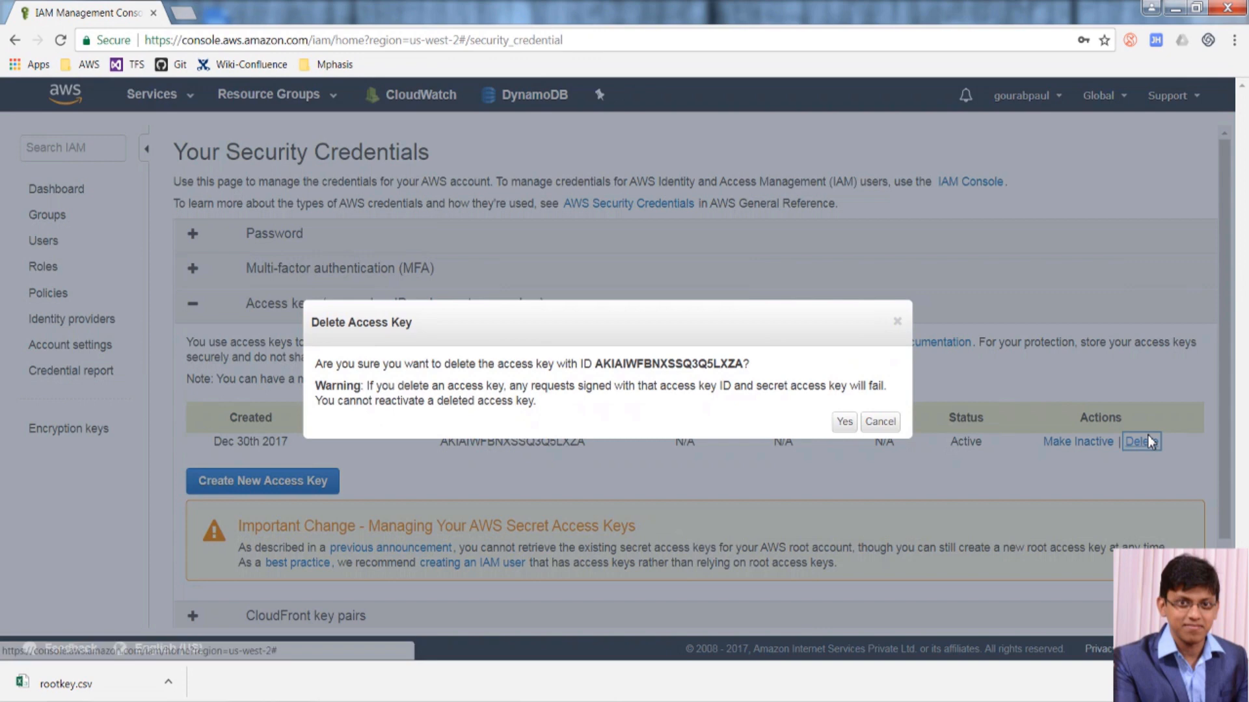
click(835, 425)
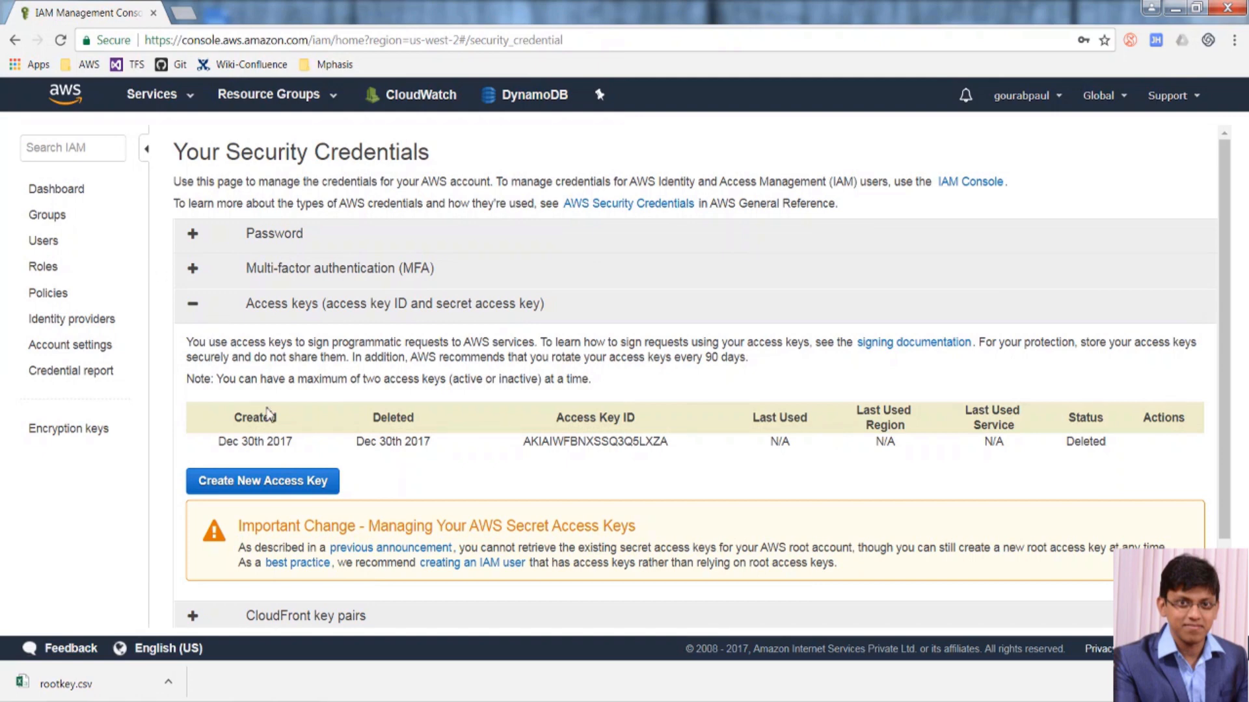
Start adding users and enter two user names, one S3 developer and one EC2+RDS developer.
click(56, 241)
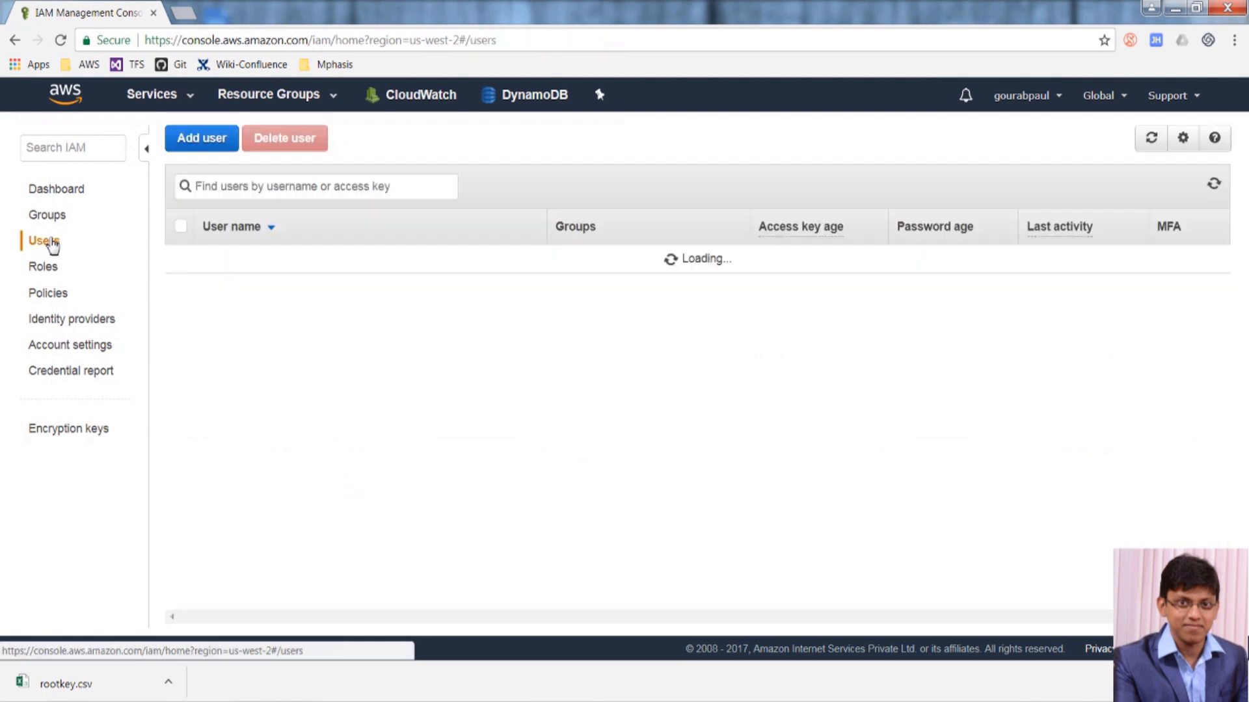
click(220, 140)
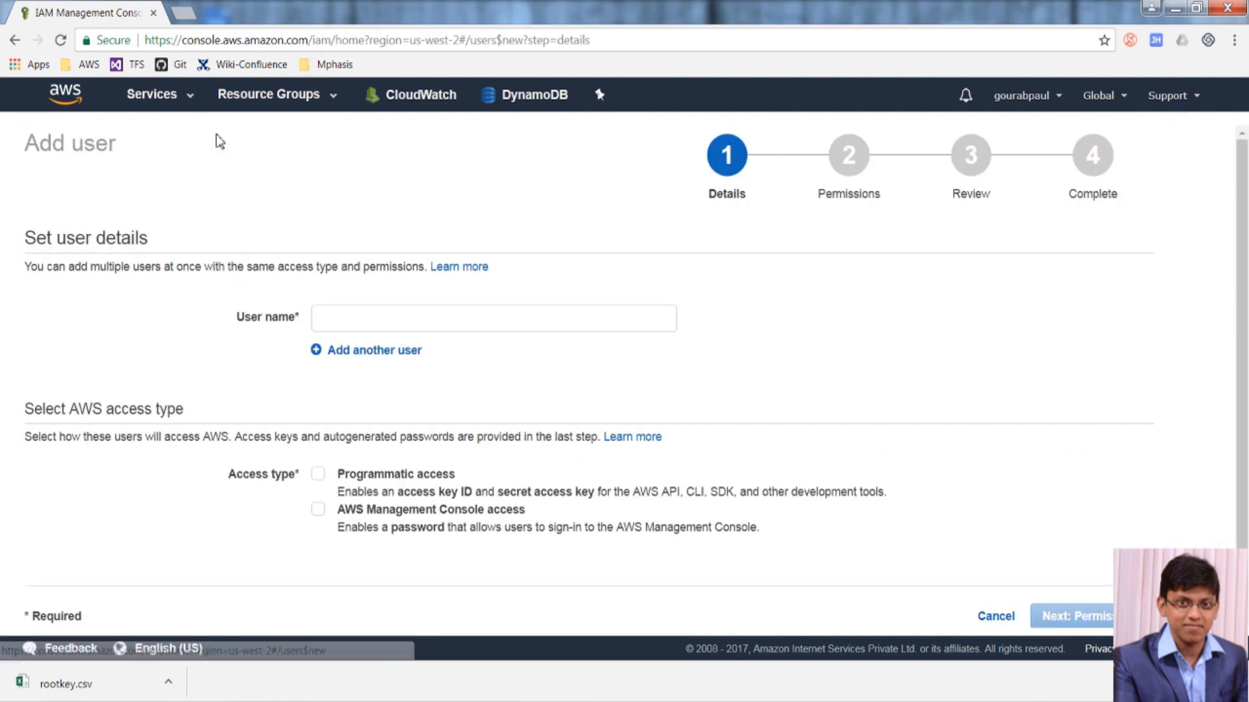
click(371, 319)
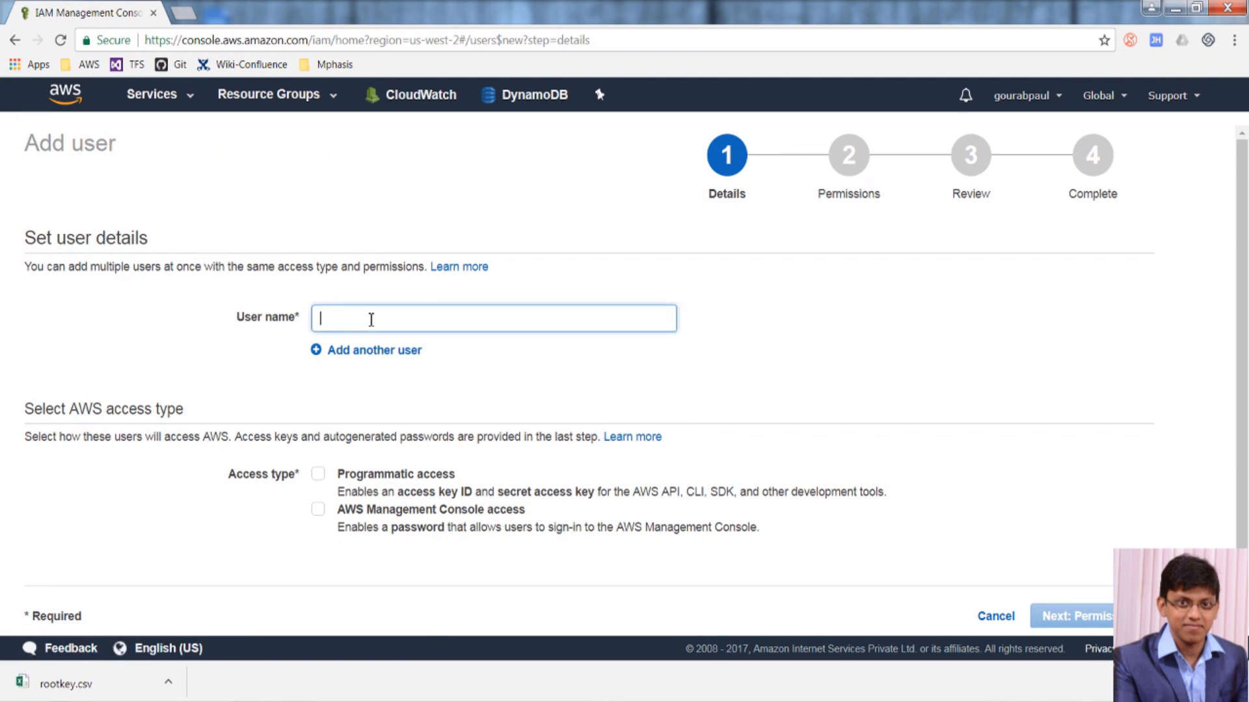
text(gpaul)
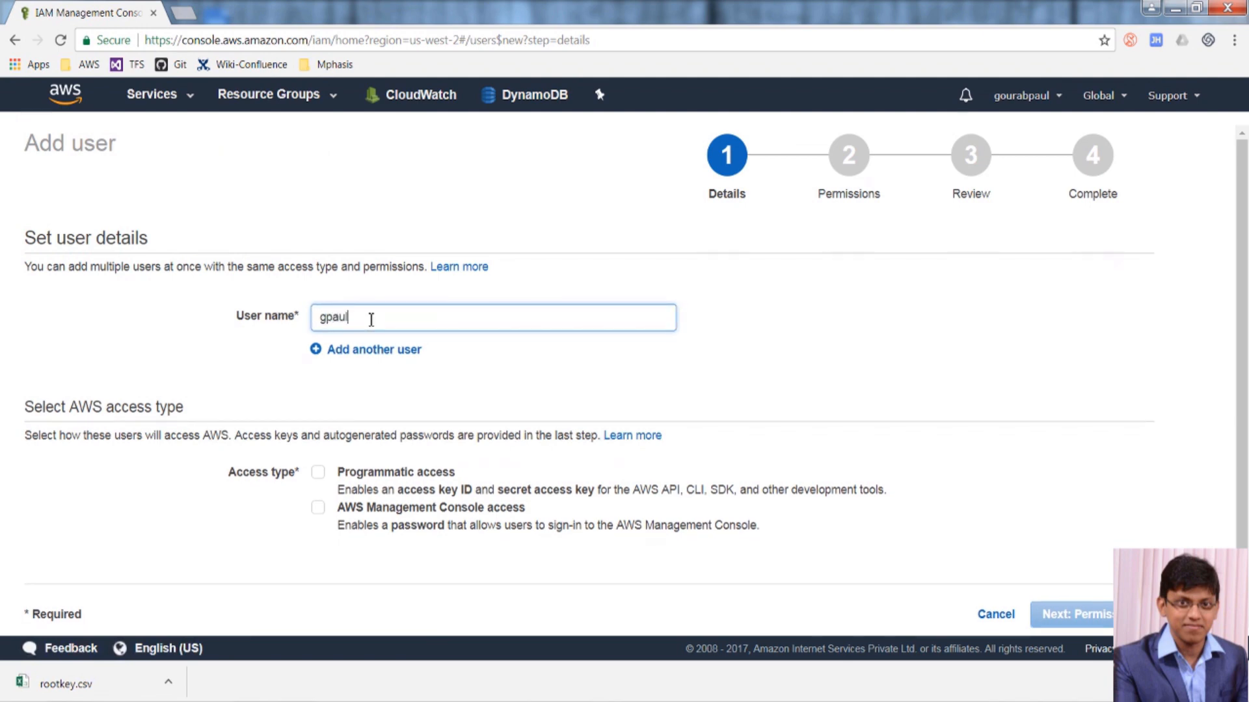
text(-dev-s3)
click(370, 318)
text(-)
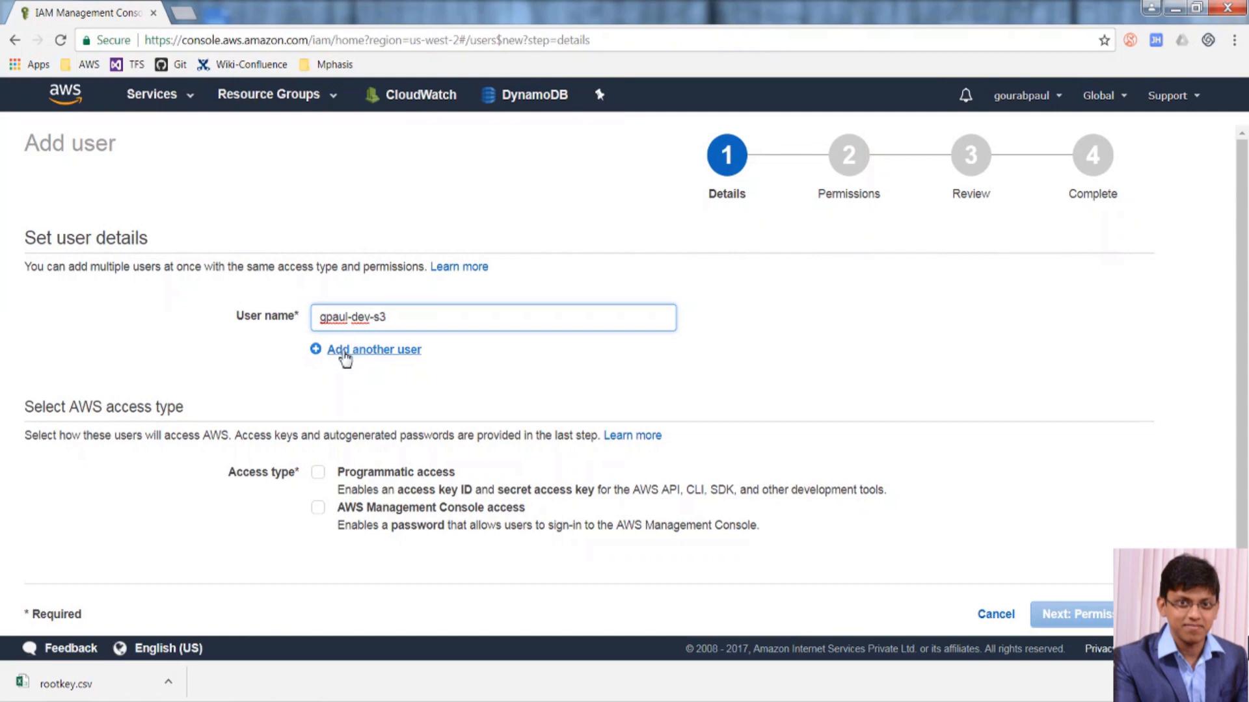
click(345, 357)
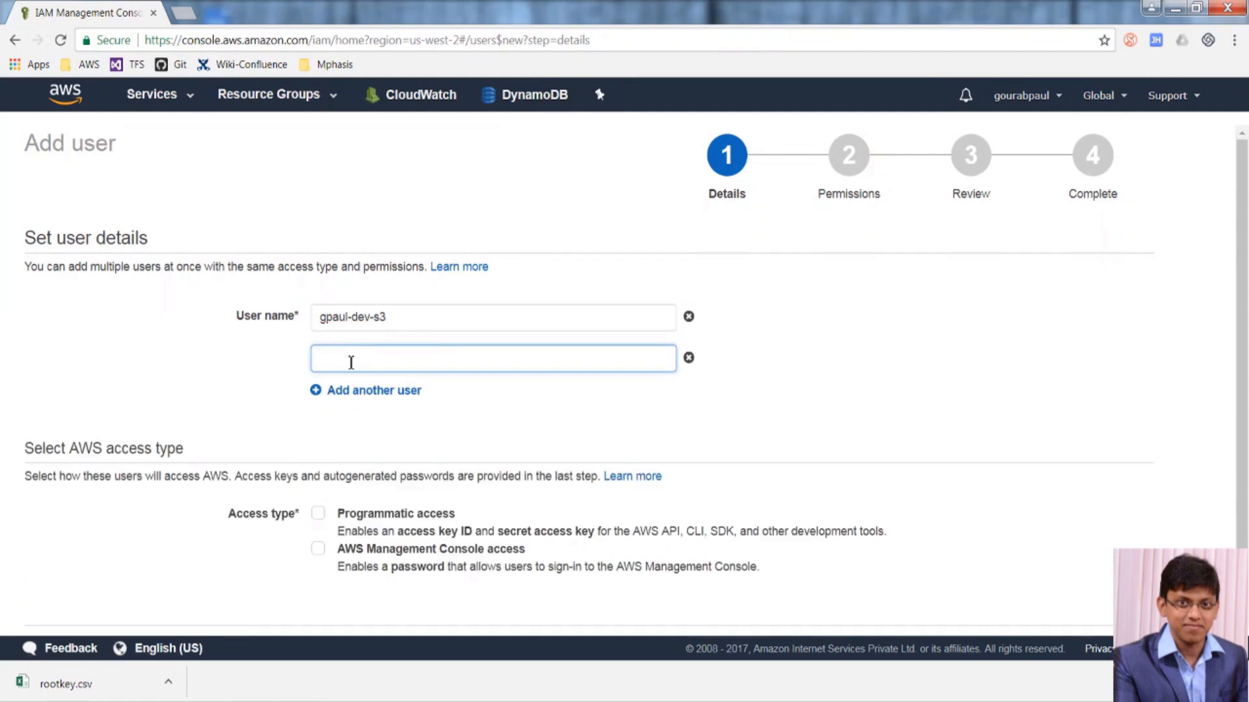
text(gpaul-dev-ec2+s3)
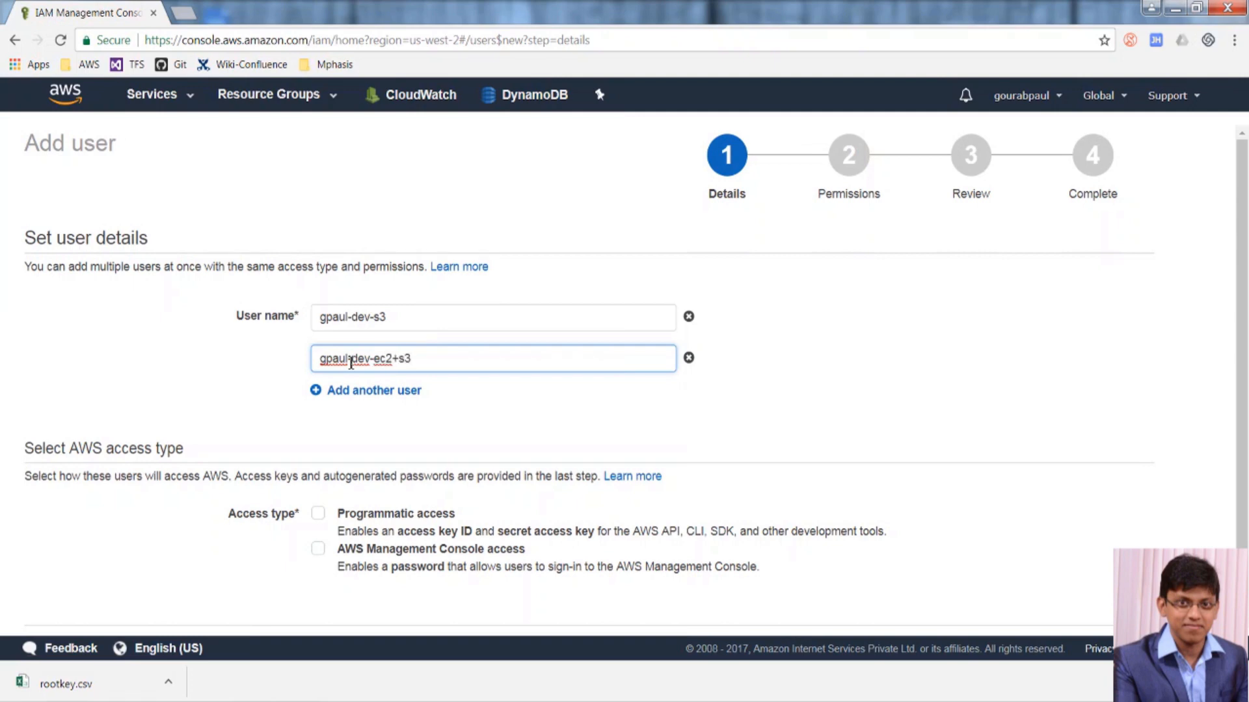
key(BackSpace)
key(BackSpace)
text(rds)
Give both users programmatic and console access with a custom console password.
click(318, 514)
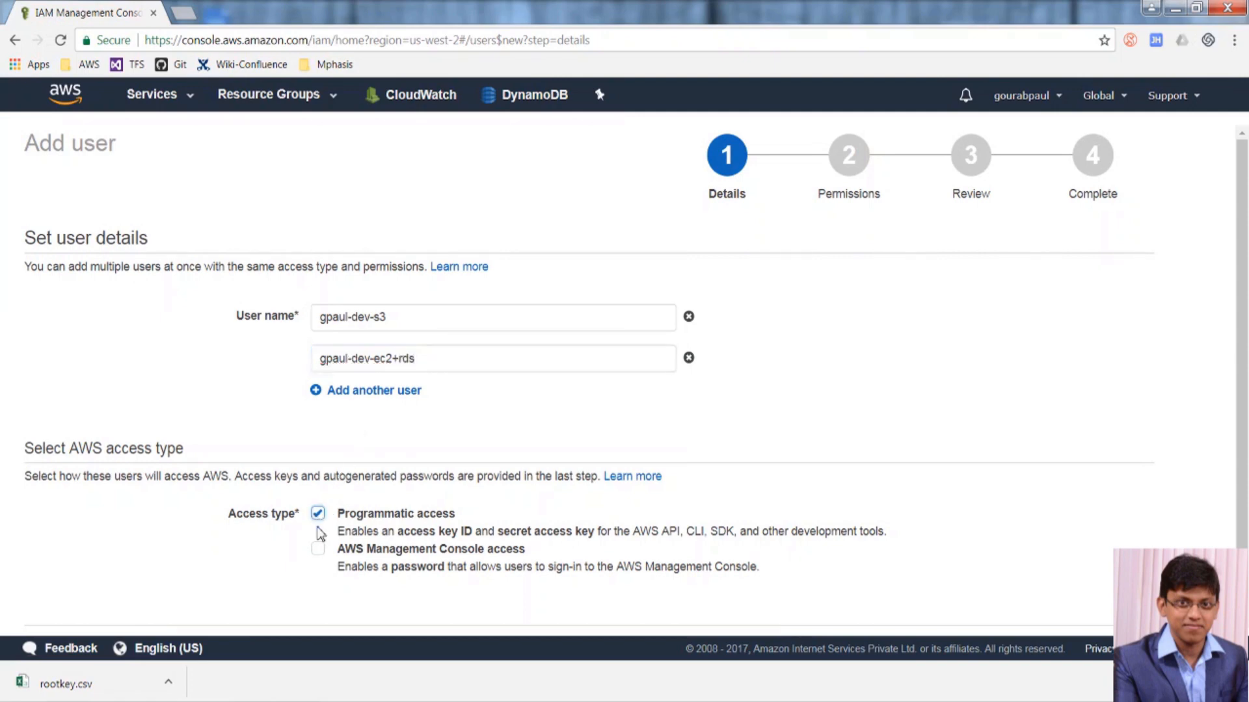
click(318, 552)
scroll(610, 485, down, 4)
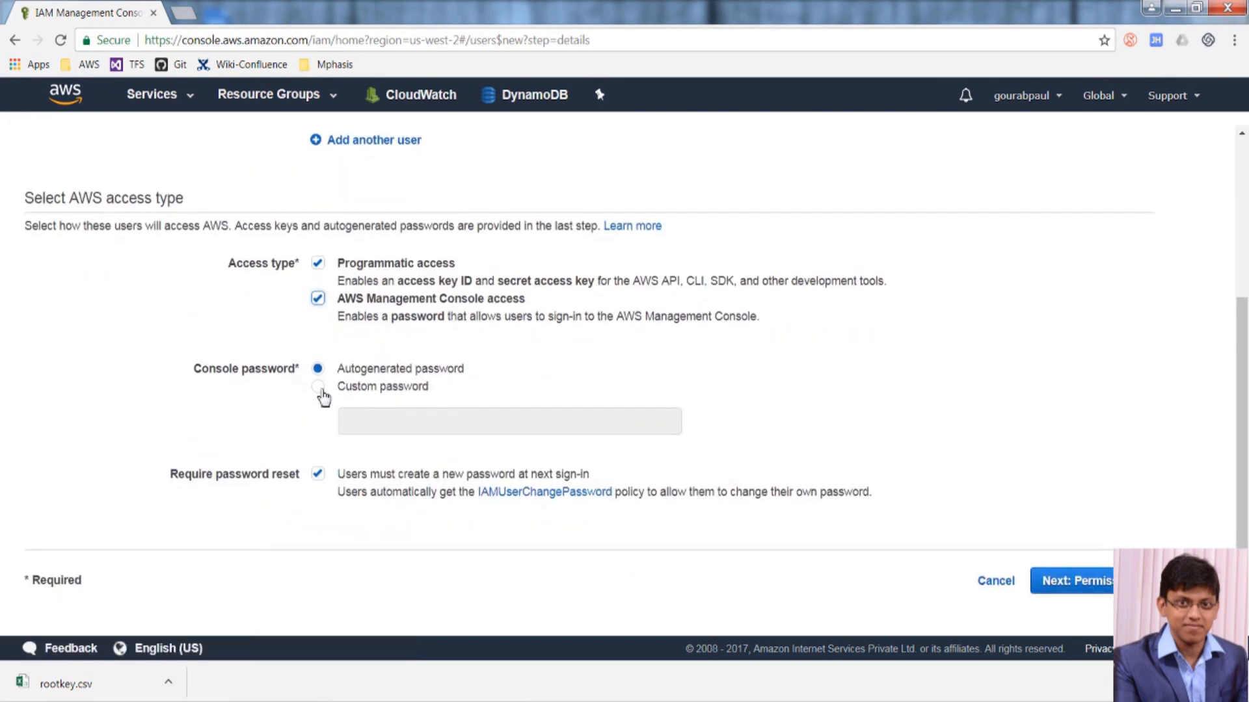
click(318, 387)
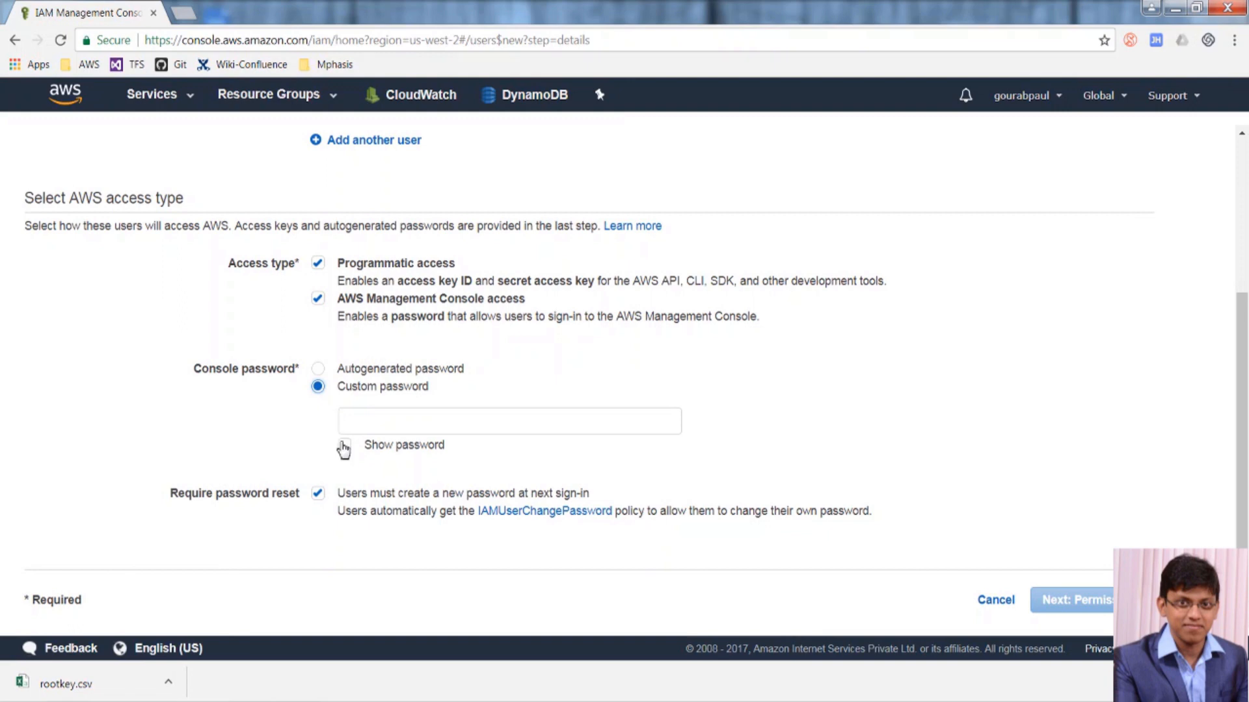
click(362, 423)
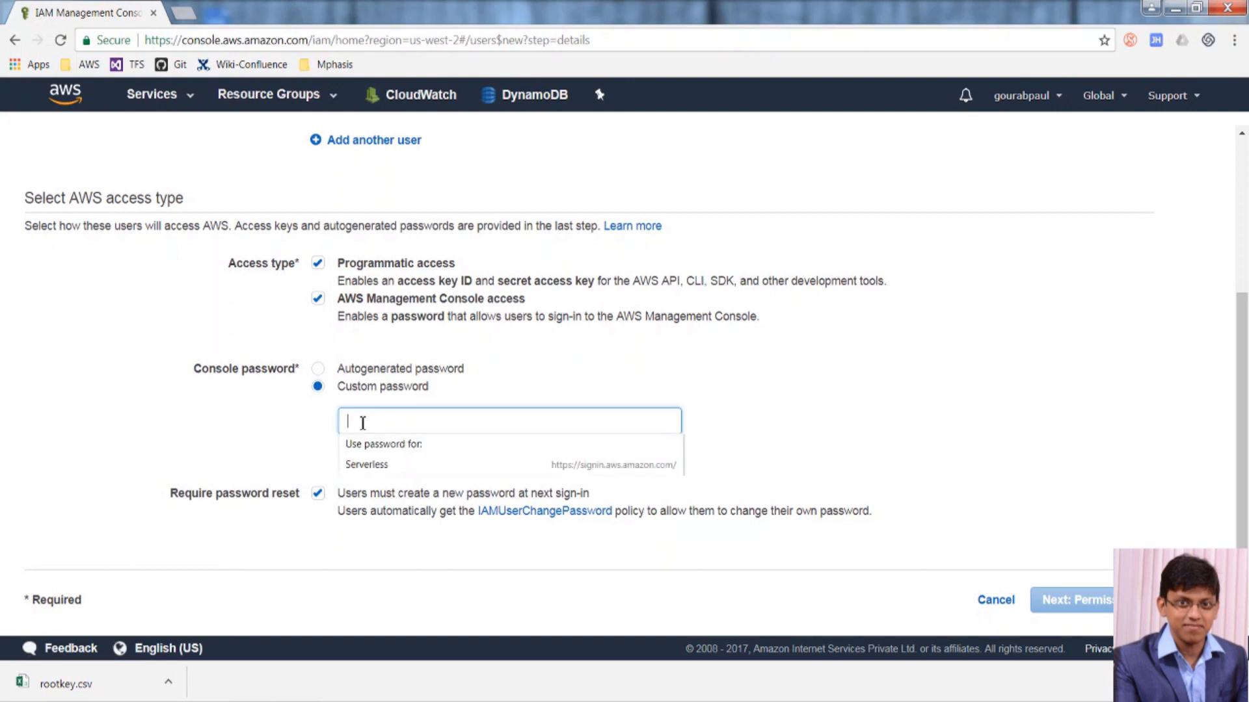
text(*******)
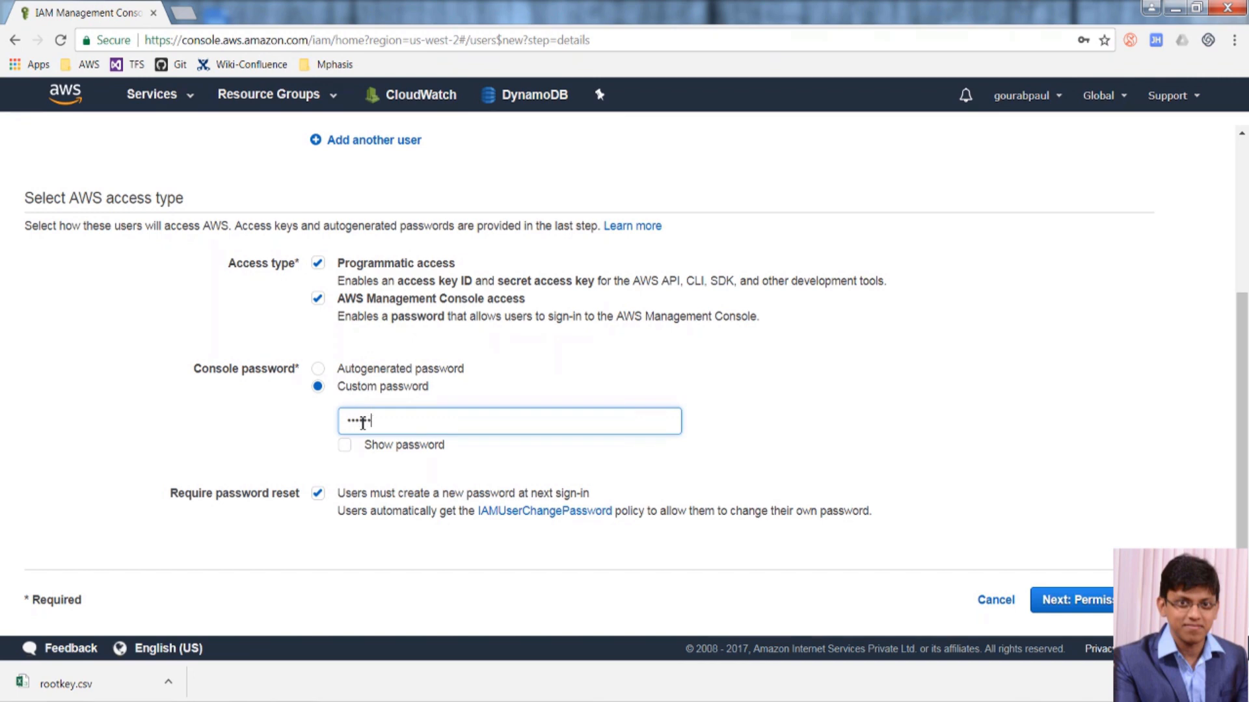
text(****)
click(1054, 601)
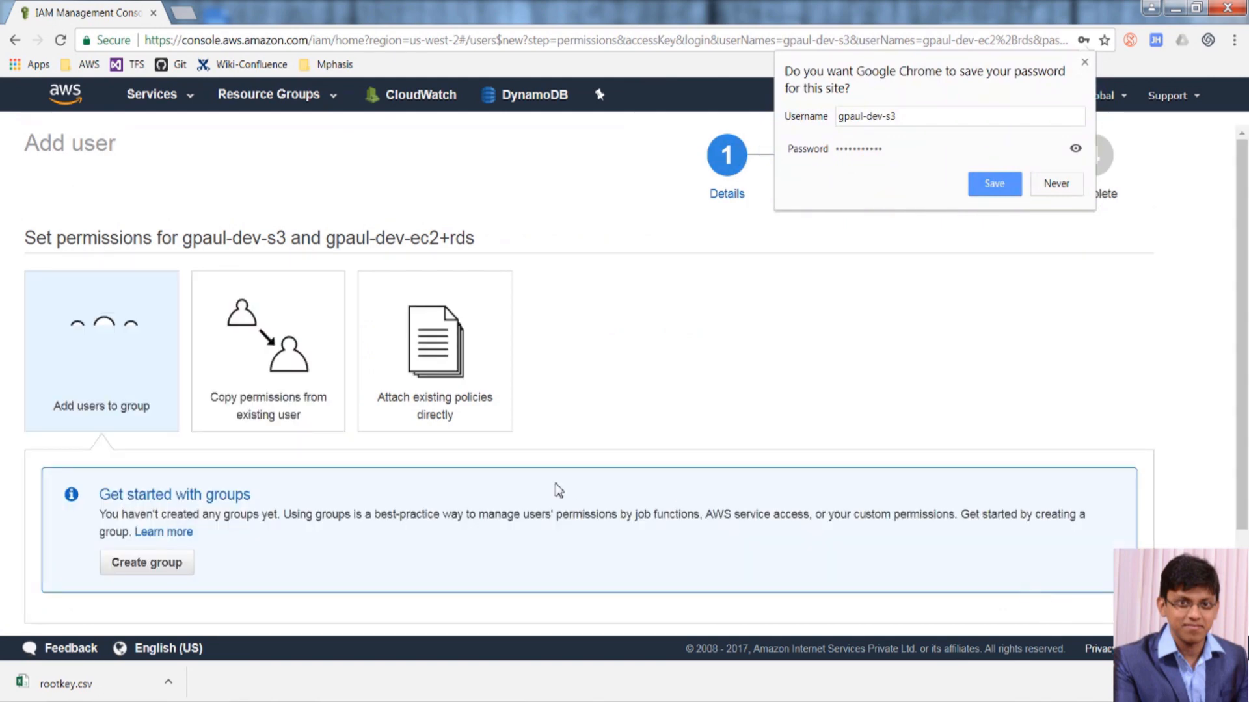
Dismiss the browser's save-password offer, review, and create the two users.
scroll(558, 495, down, 2)
scroll(558, 493, down, 1)
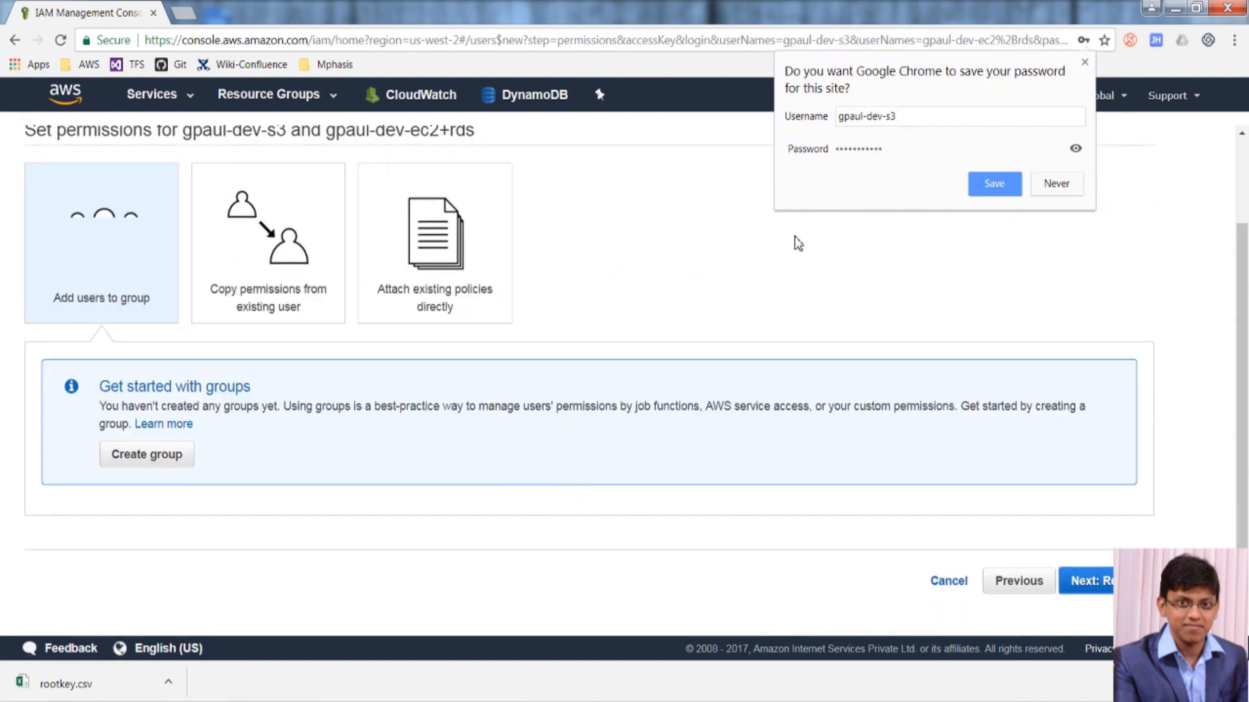
click(1067, 179)
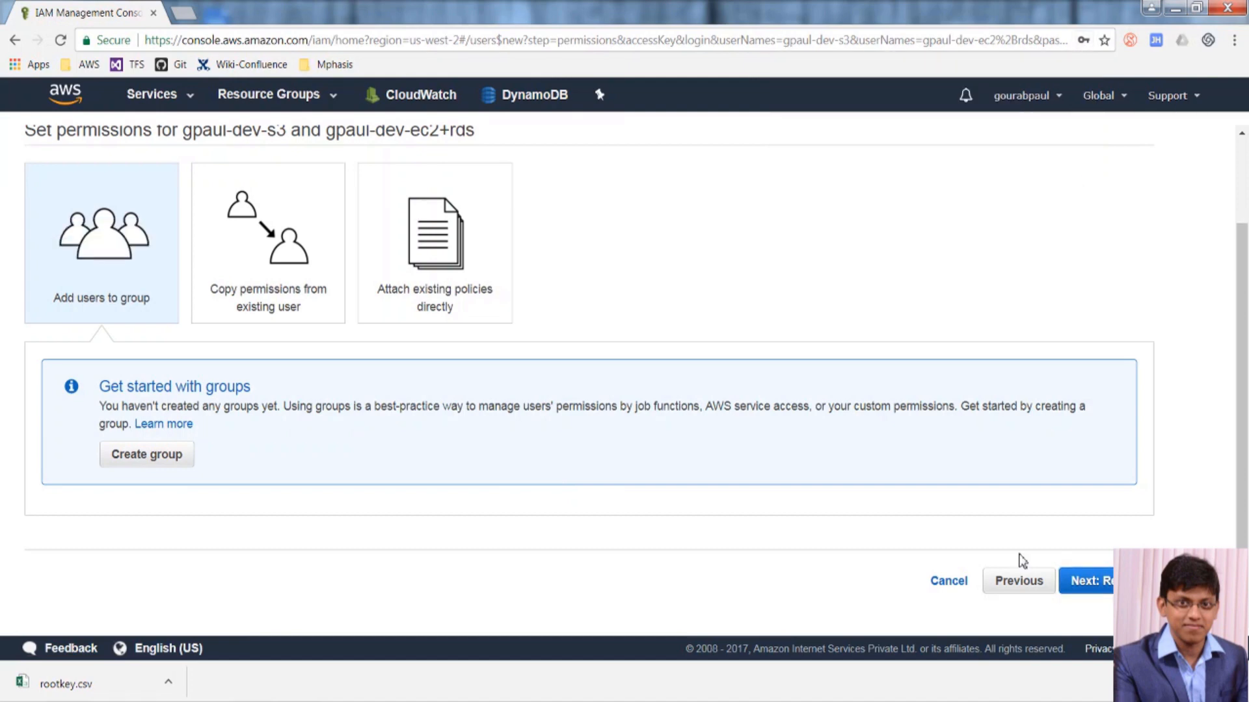
click(1099, 581)
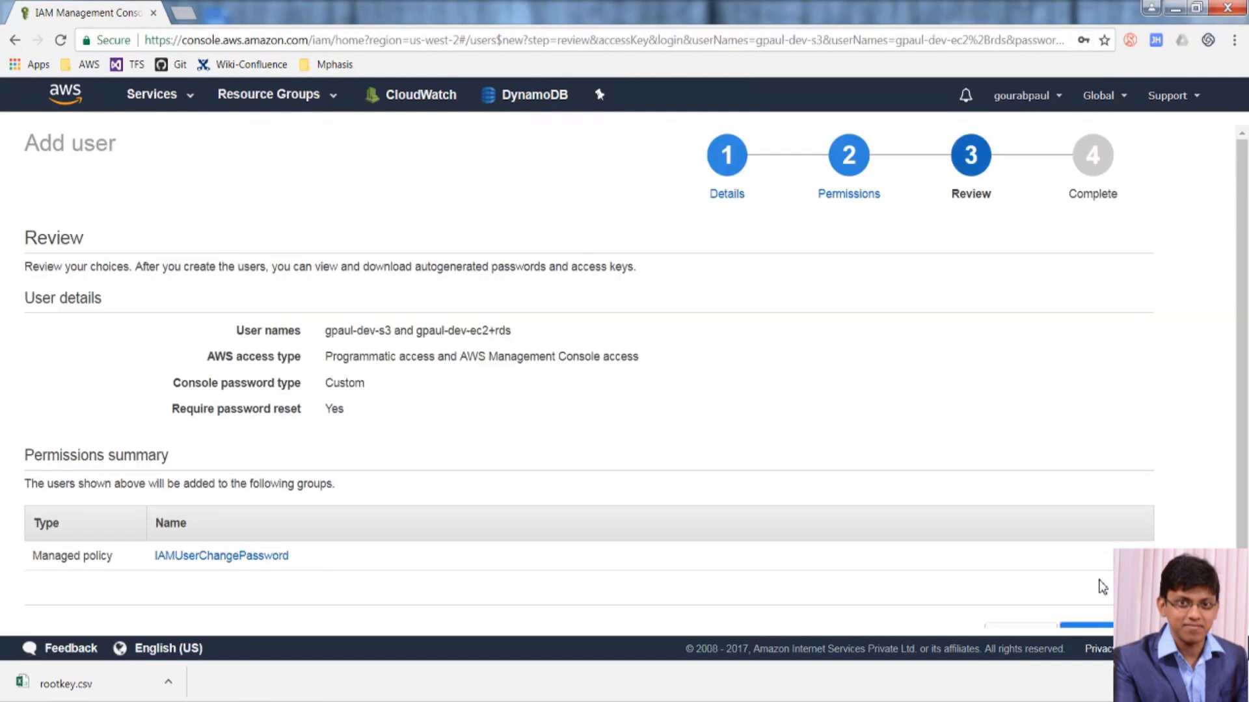
scroll(1101, 586, down, 2)
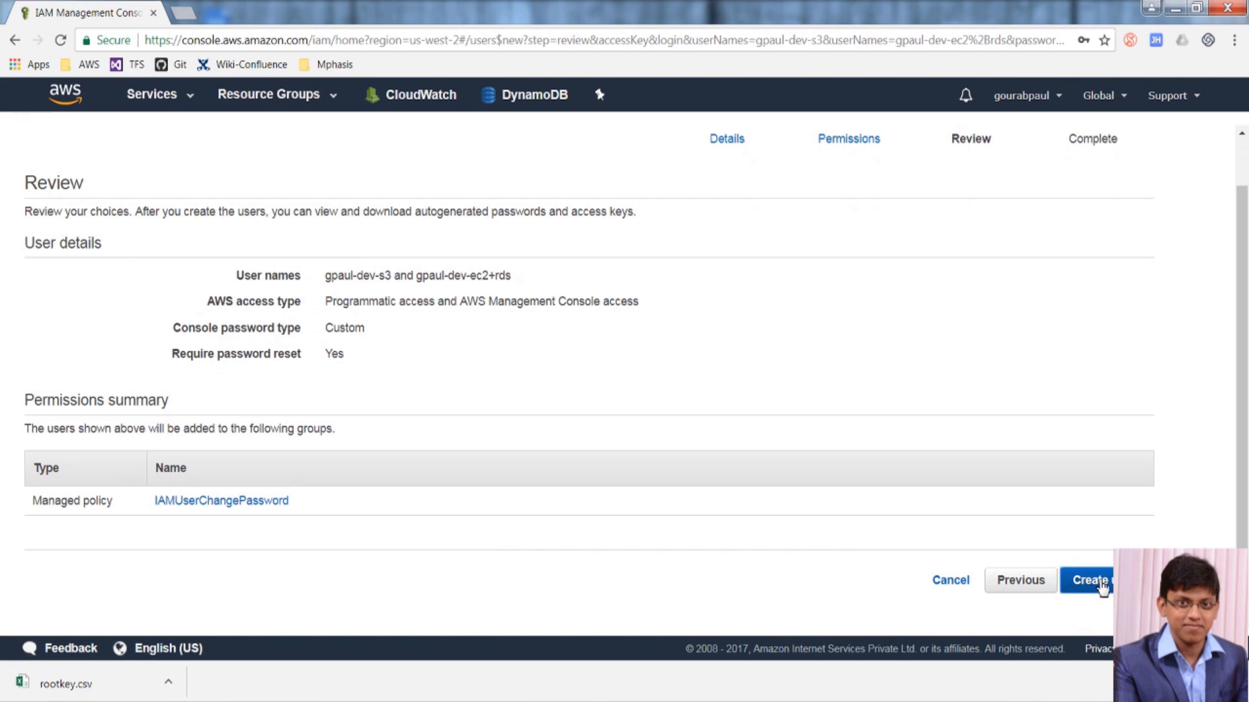
click(1124, 581)
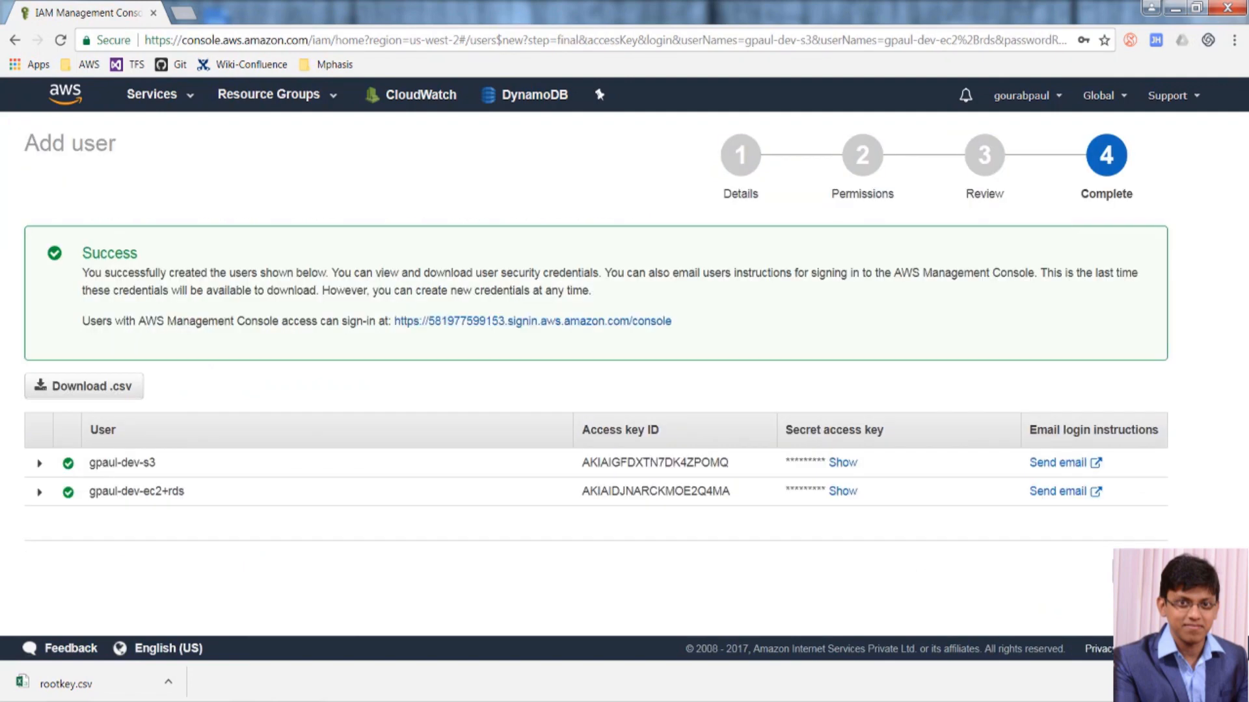
Reveal and re-hide each user's secret access key, then expand the first user's creation details.
click(842, 462)
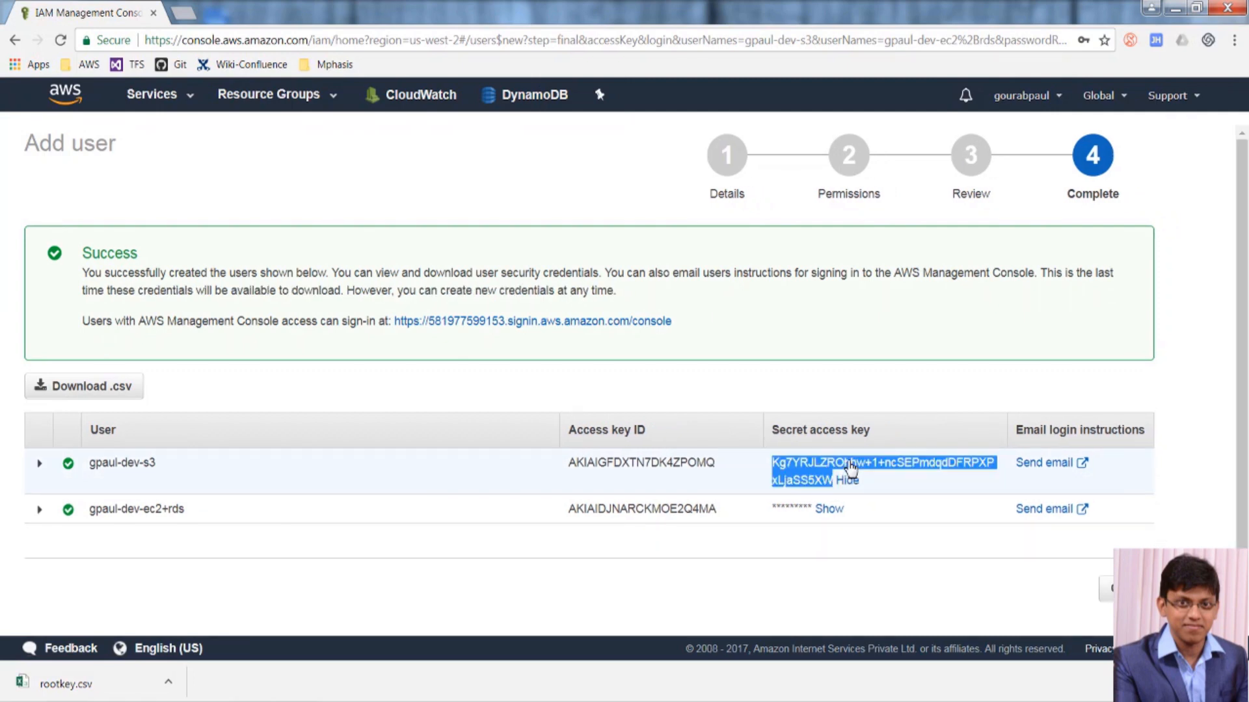
click(893, 490)
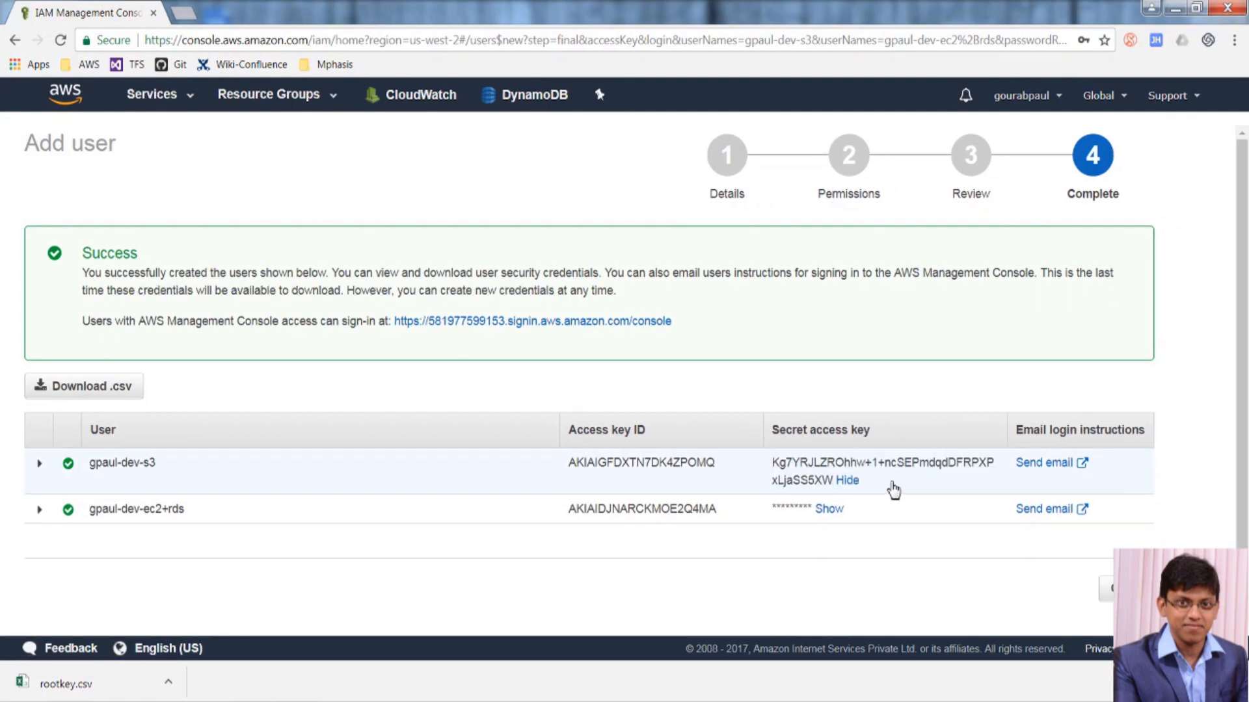
click(857, 482)
click(842, 495)
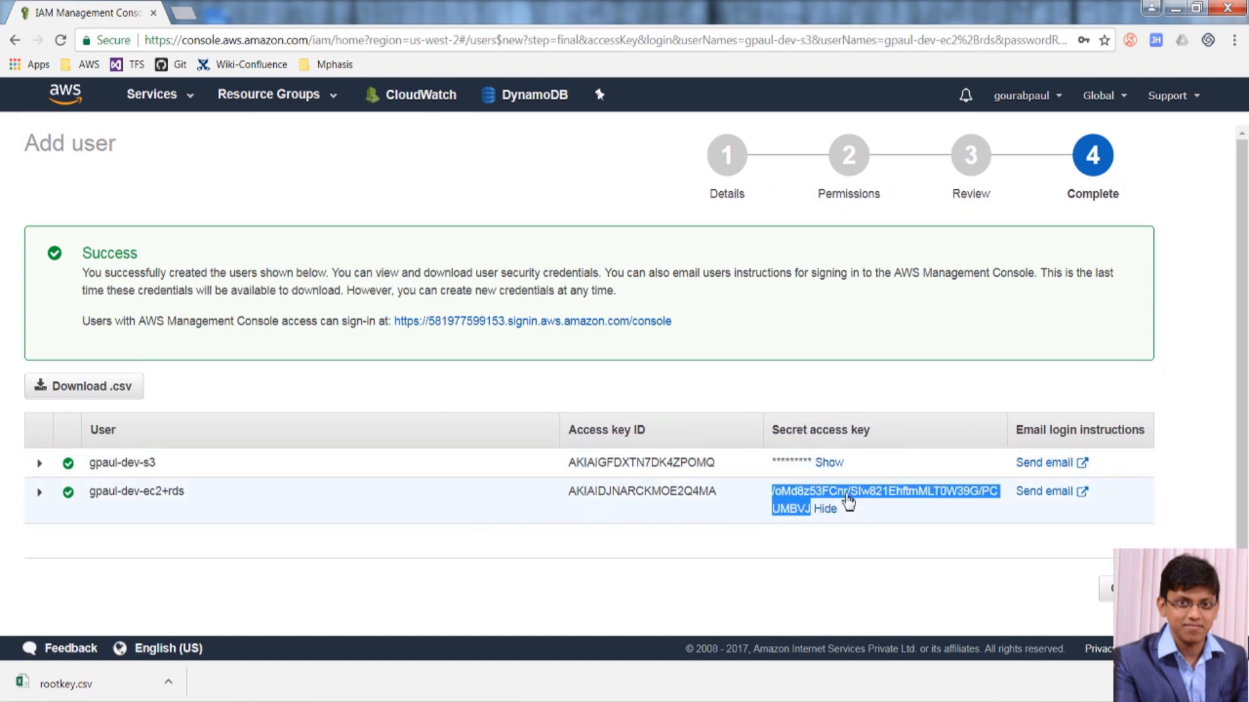
click(891, 524)
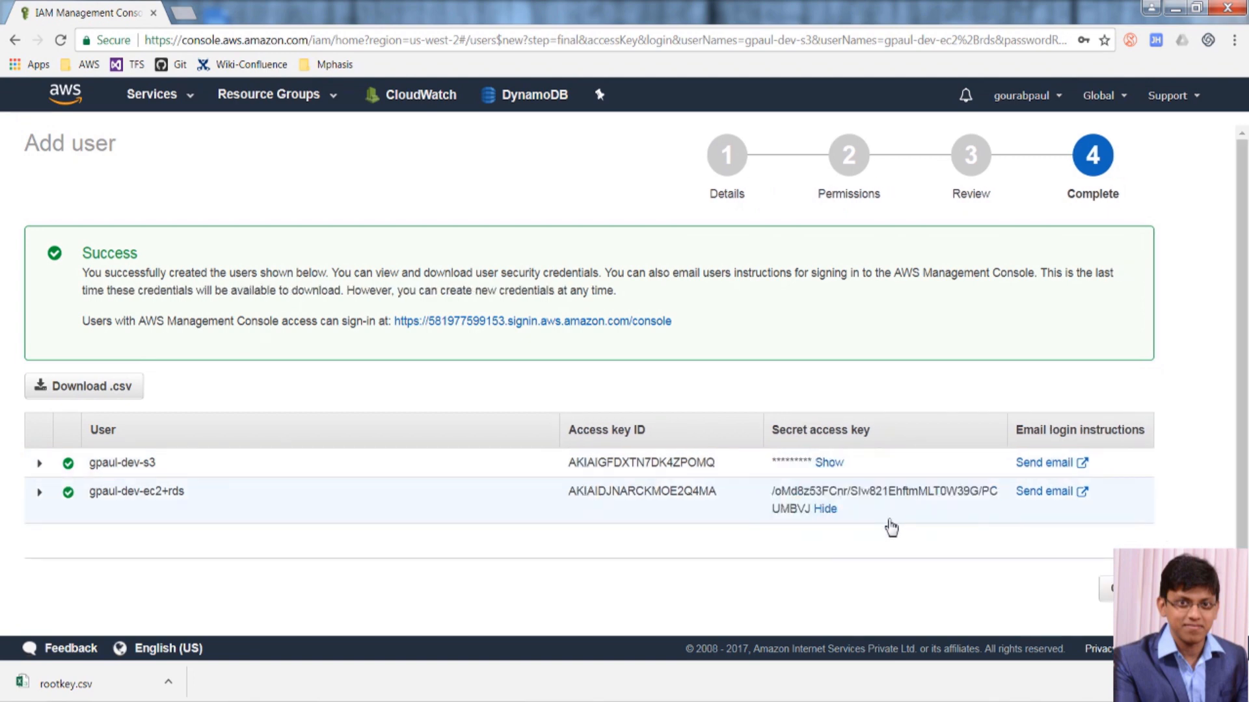
click(824, 510)
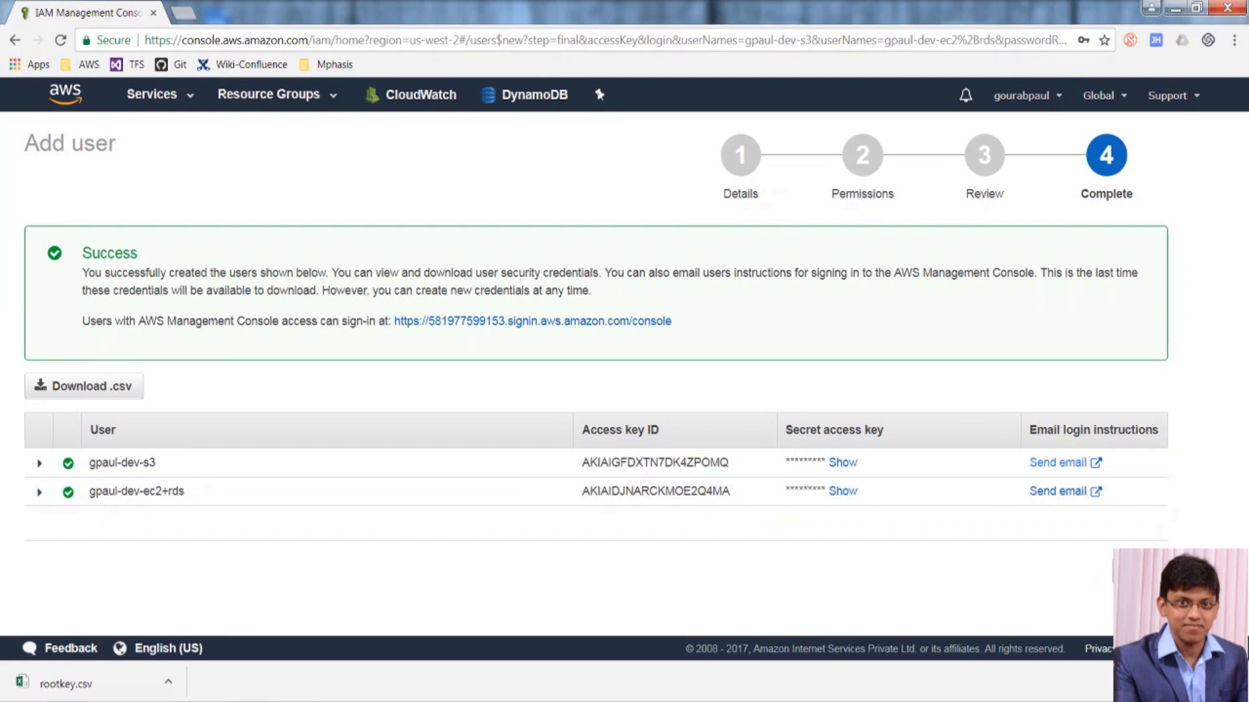
click(38, 467)
scroll(296, 536, down, 3)
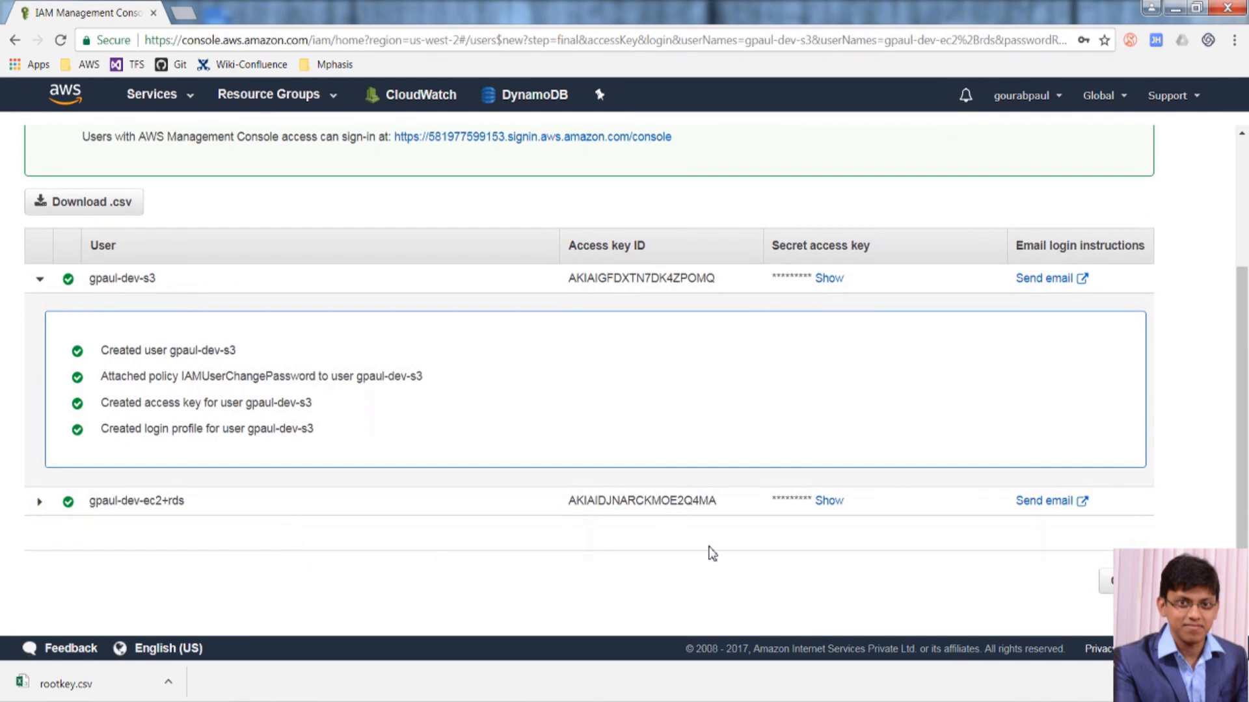
Open the EC2+RDS developer user and begin adding permissions through a new group.
click(1106, 581)
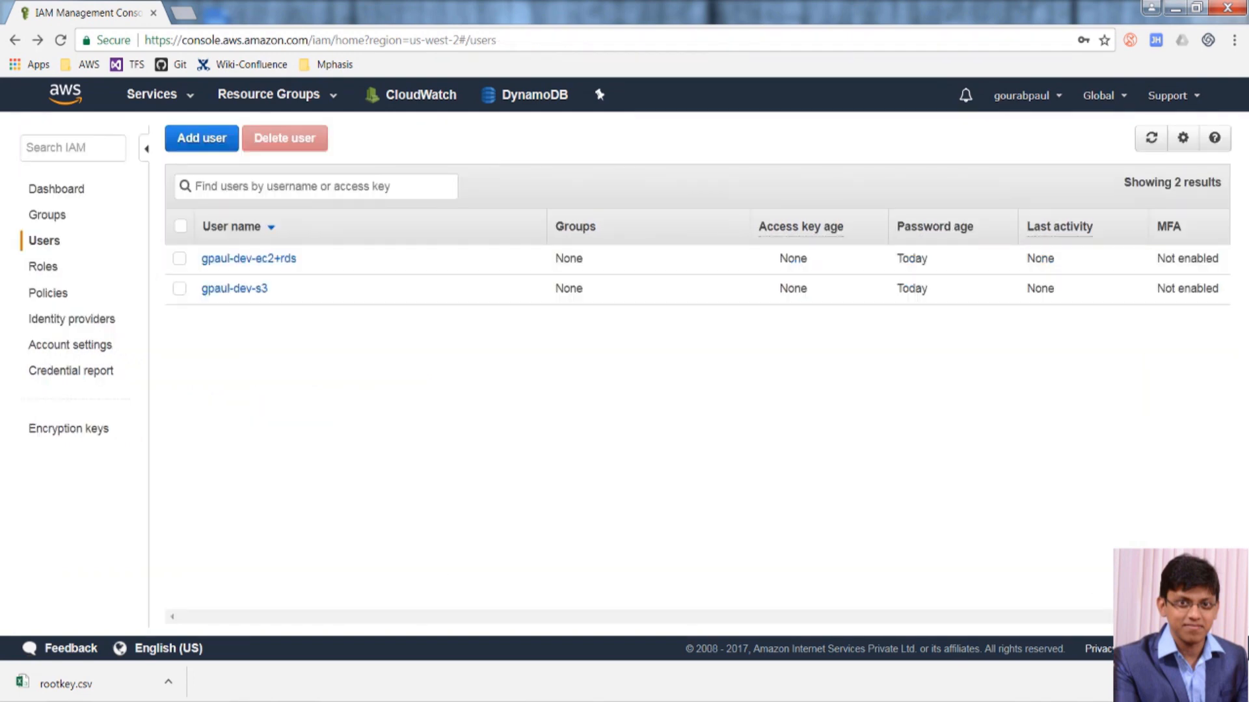
click(232, 262)
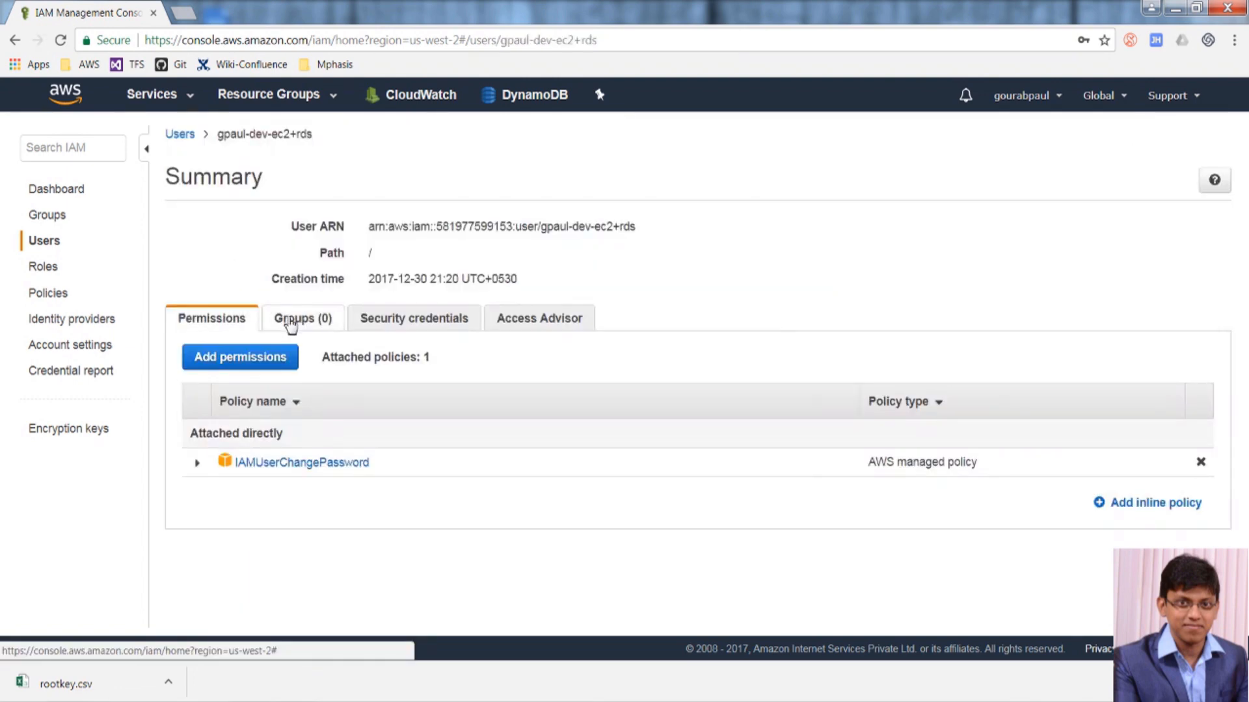
click(249, 358)
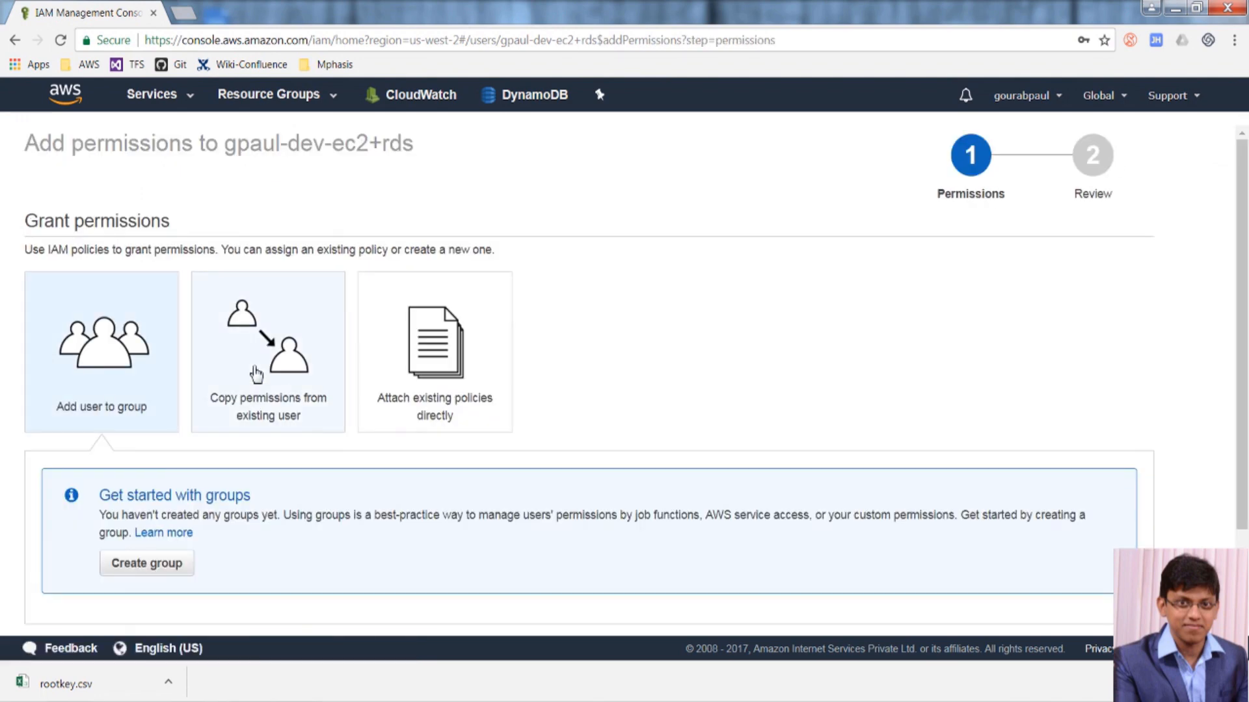
scroll(260, 459, down, 2)
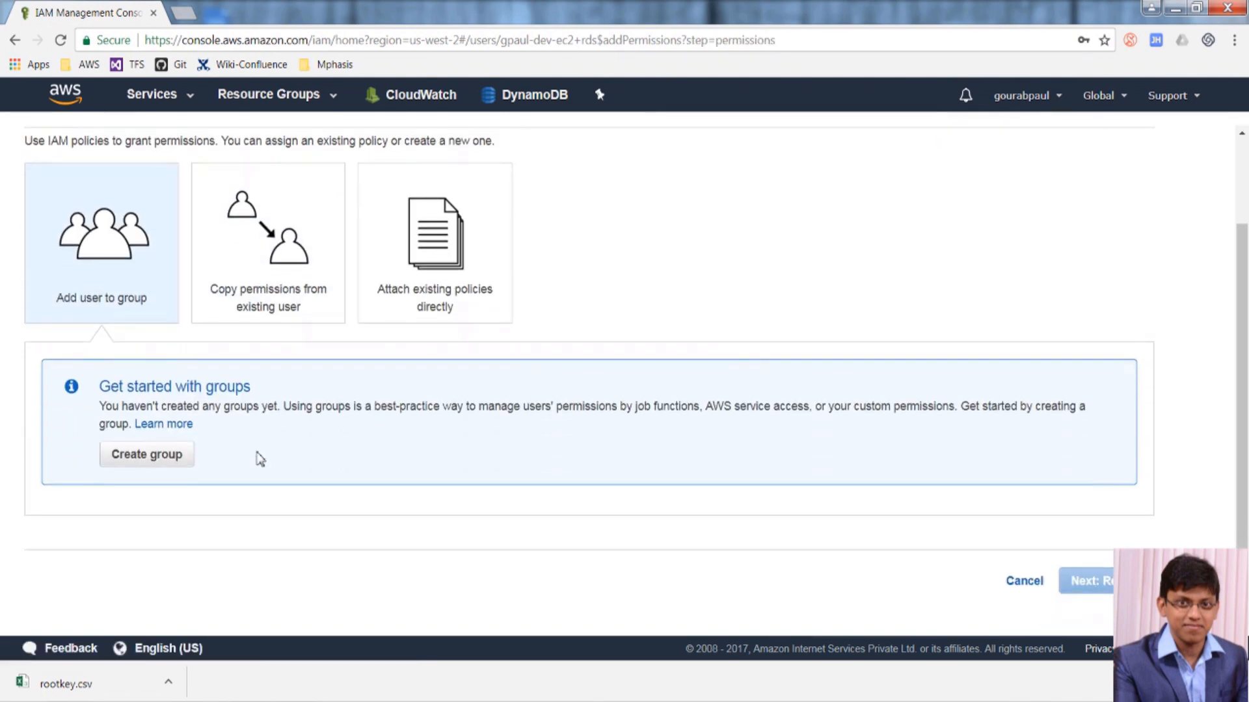
click(145, 456)
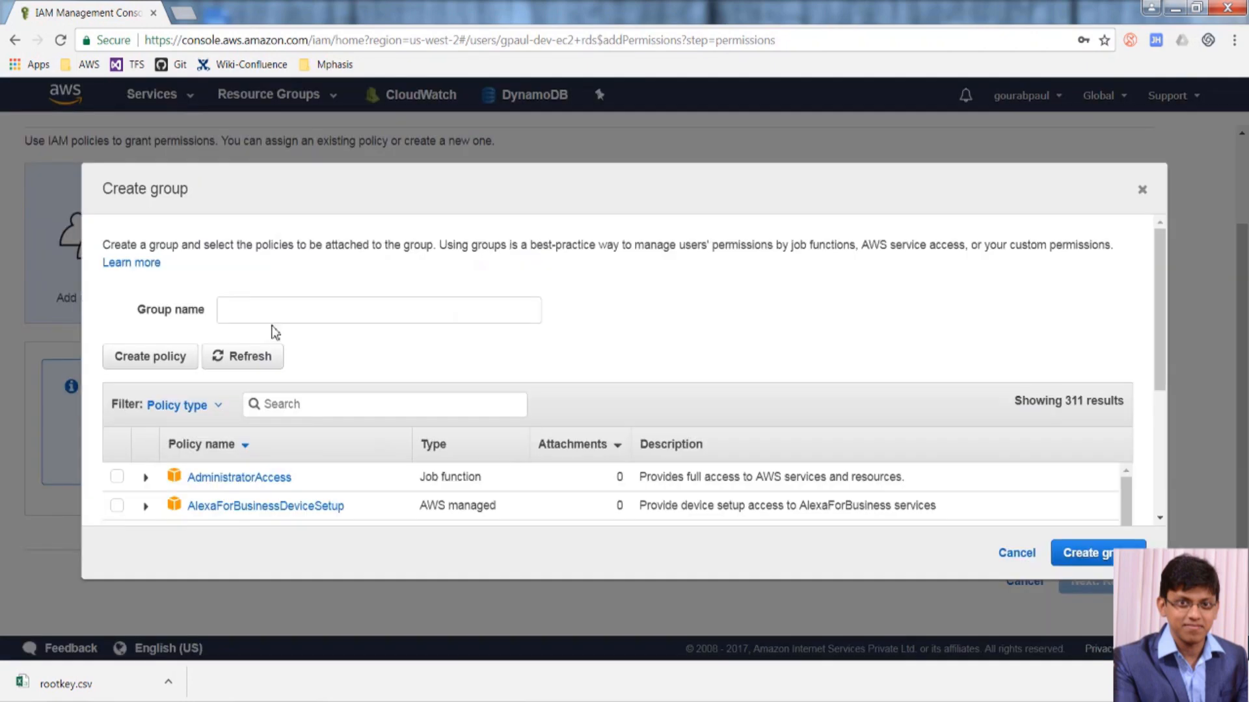
Name the new group dev-ec2+rds and tick AmazonEC2ContainerRegistryFullAccess.
click(287, 318)
text(de)
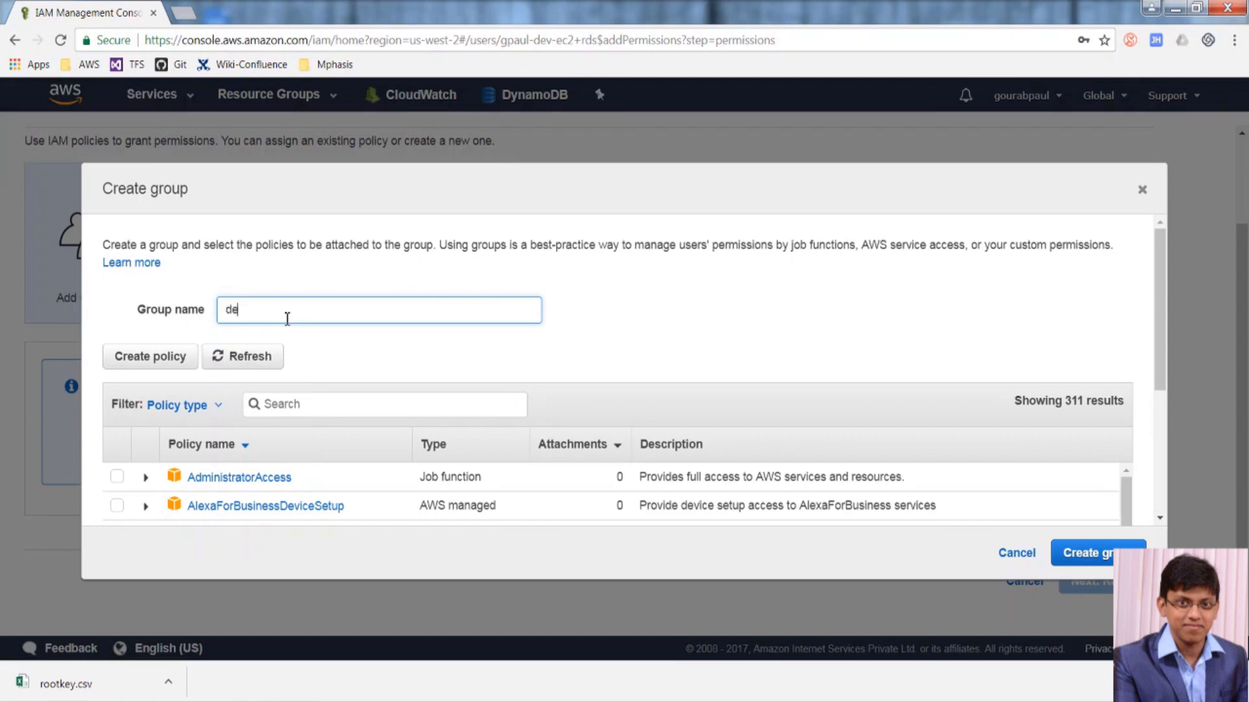
text(v-ec2+rds)
click(318, 413)
text(ec2)
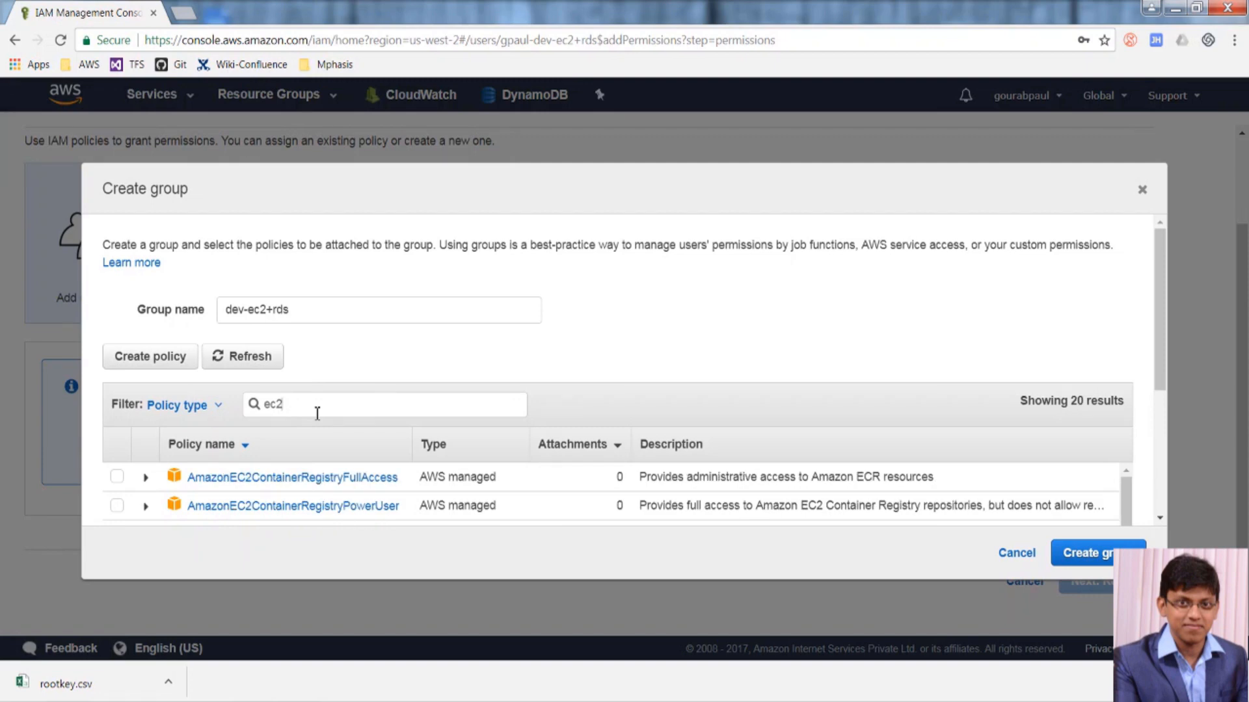
scroll(419, 467, down, 2)
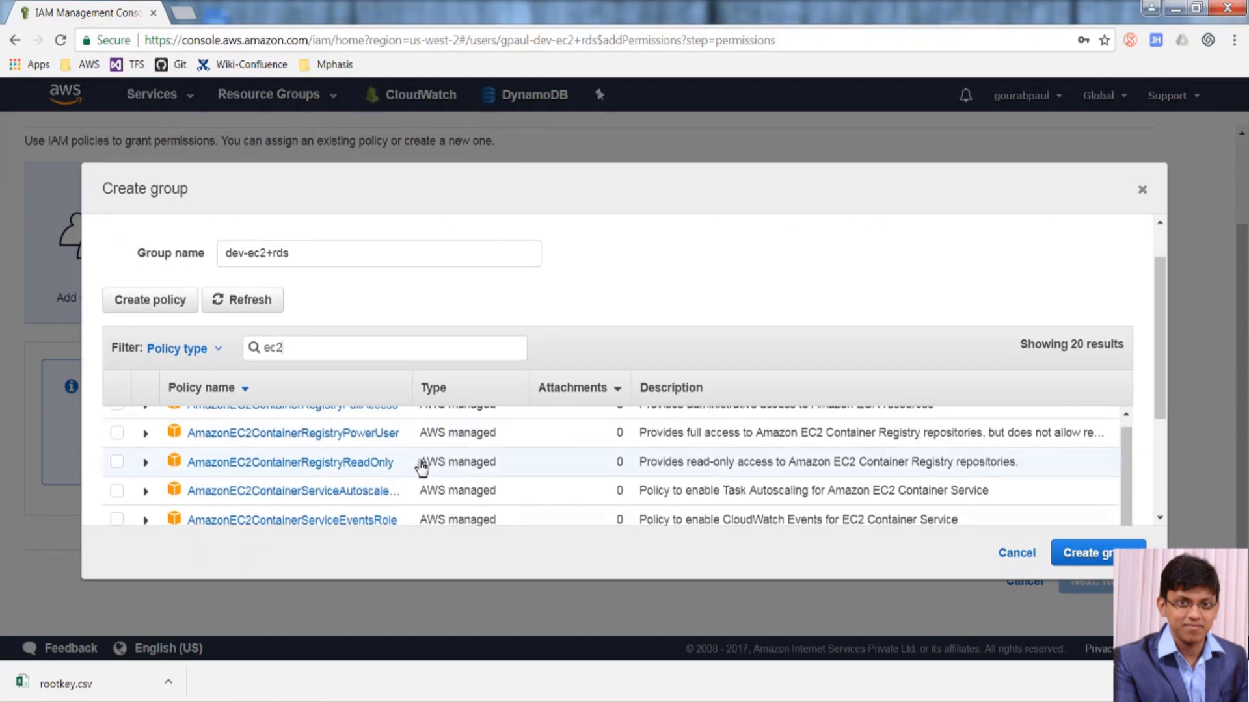
scroll(421, 467, up, 1)
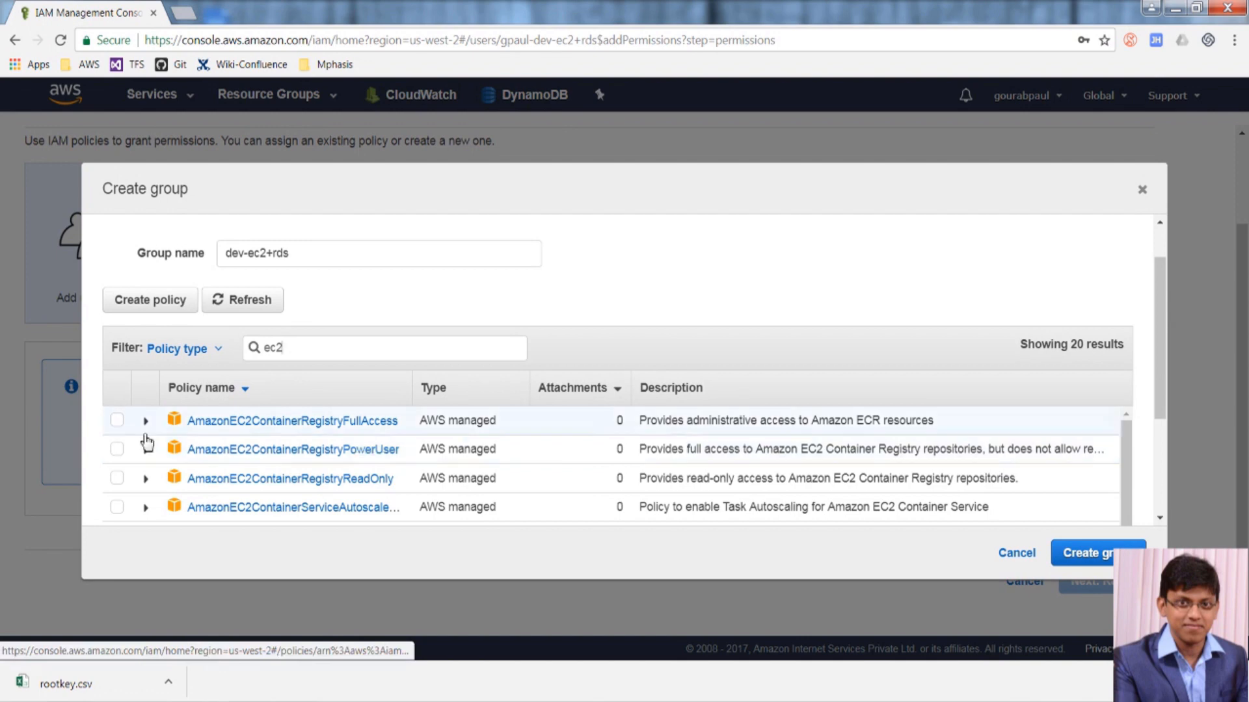
click(118, 420)
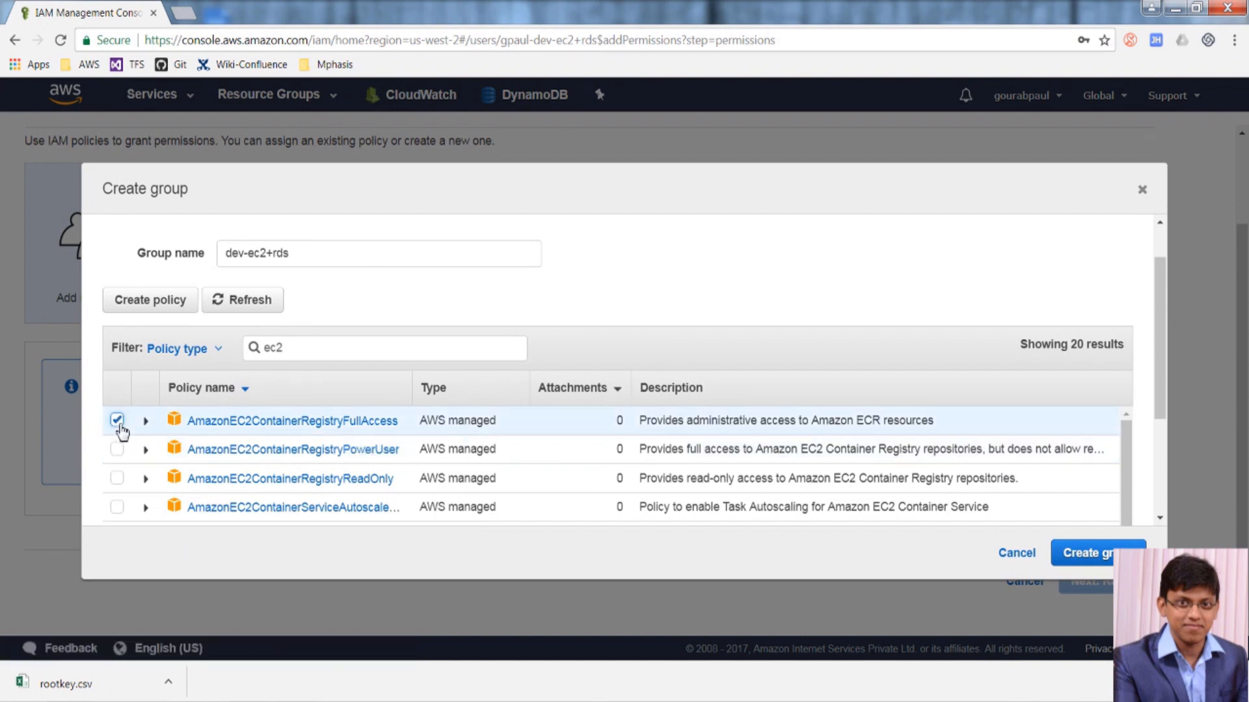
Add AmazonRDSFullAccess, create the group, and continue to the review step.
drag(306, 354, 257, 354)
text(rds)
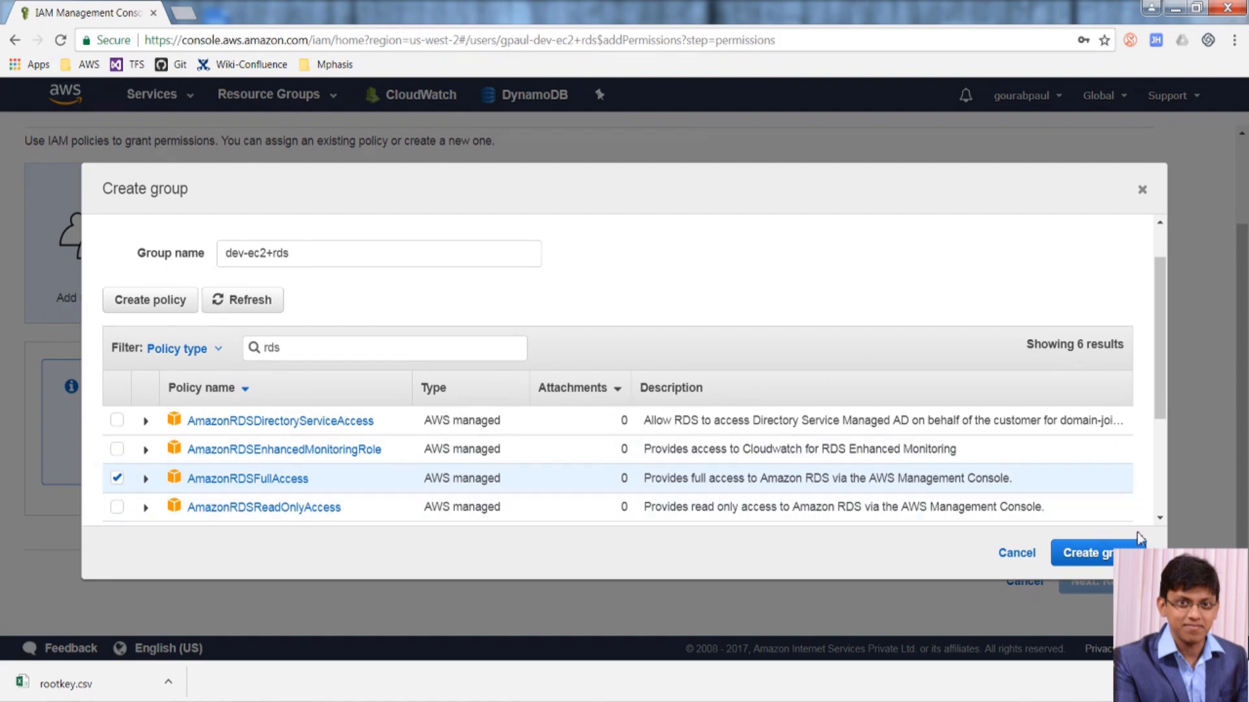
click(1103, 556)
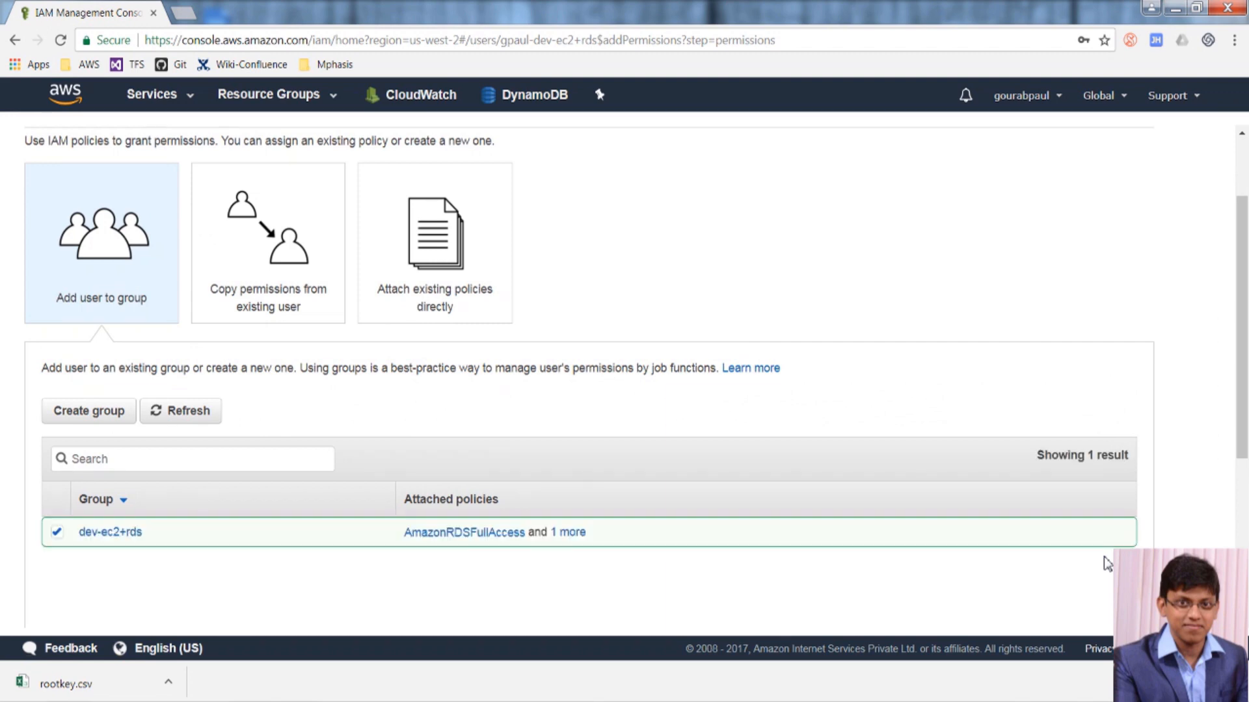
scroll(62, 438, down, 2)
scroll(530, 528, down, 3)
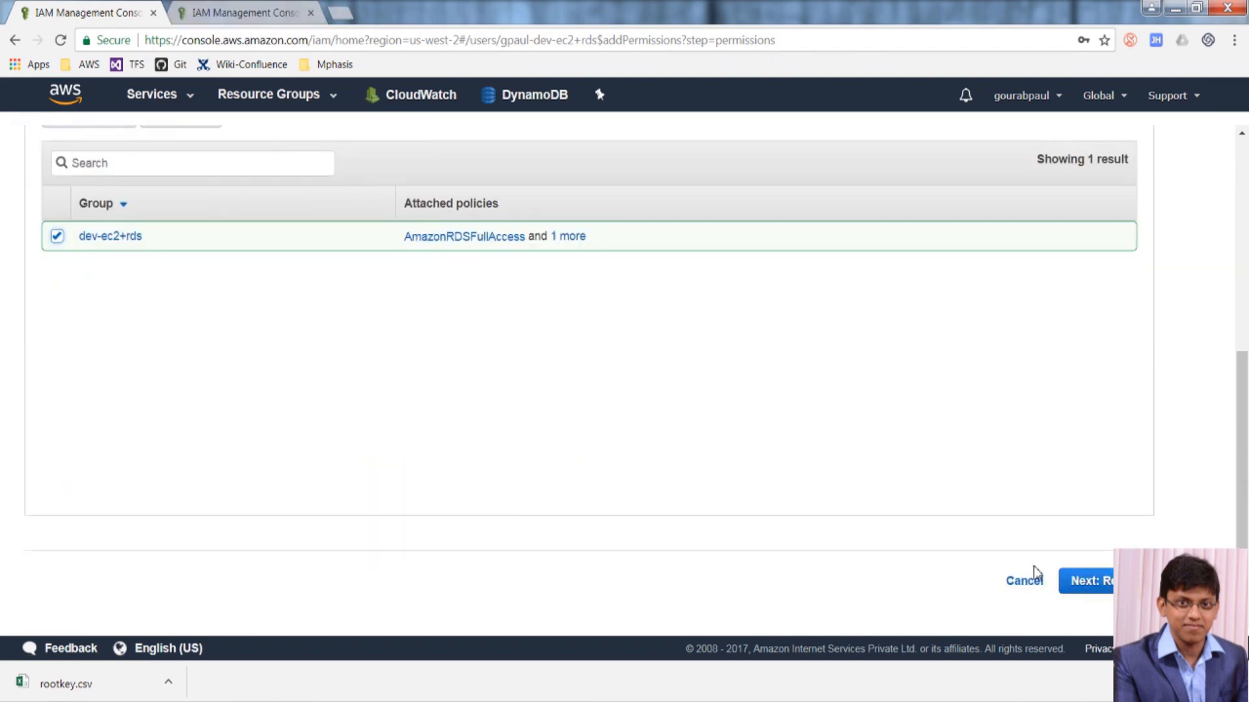
click(1091, 585)
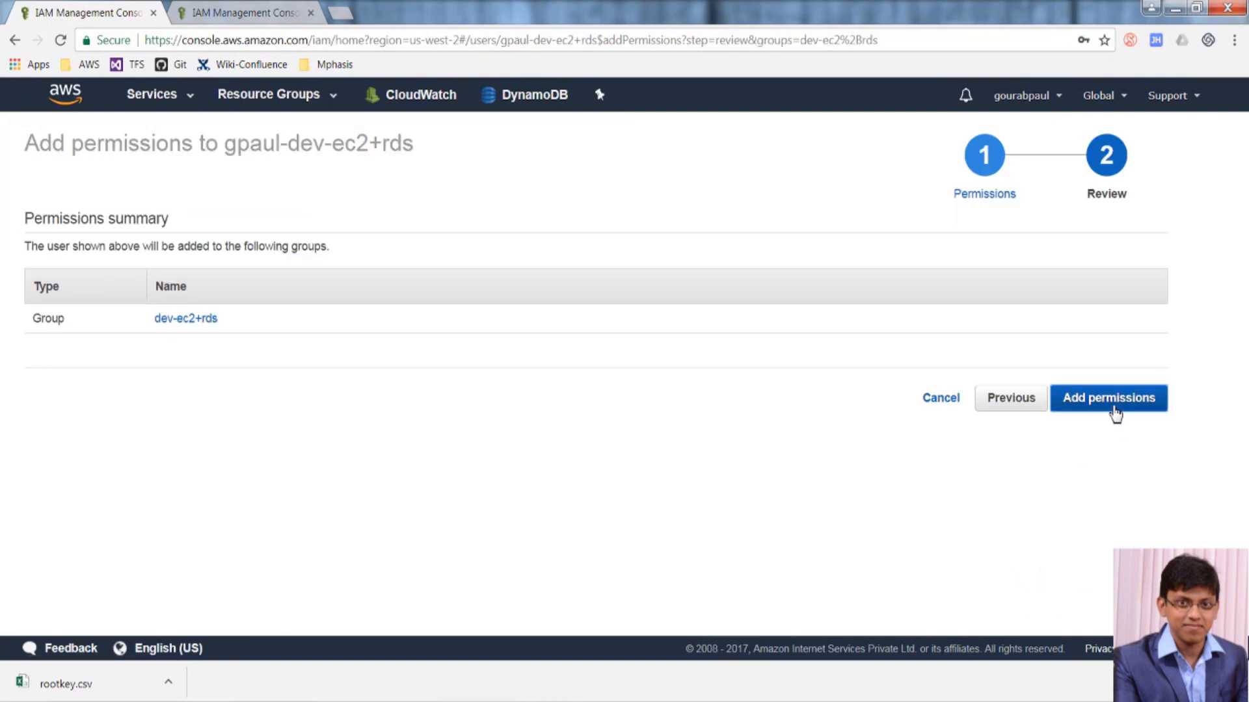
Add the user to dev-ec2+rds and view the AmazonRDSFullAccess policy as JSON.
click(1115, 410)
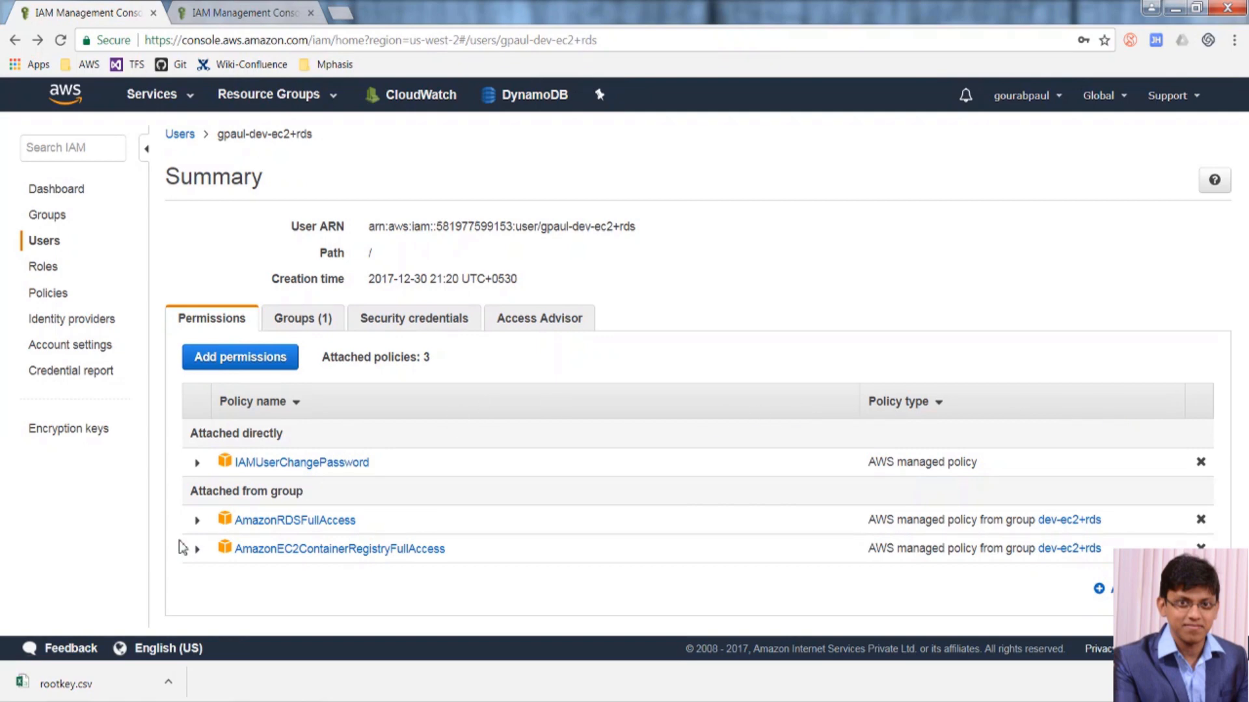
click(195, 524)
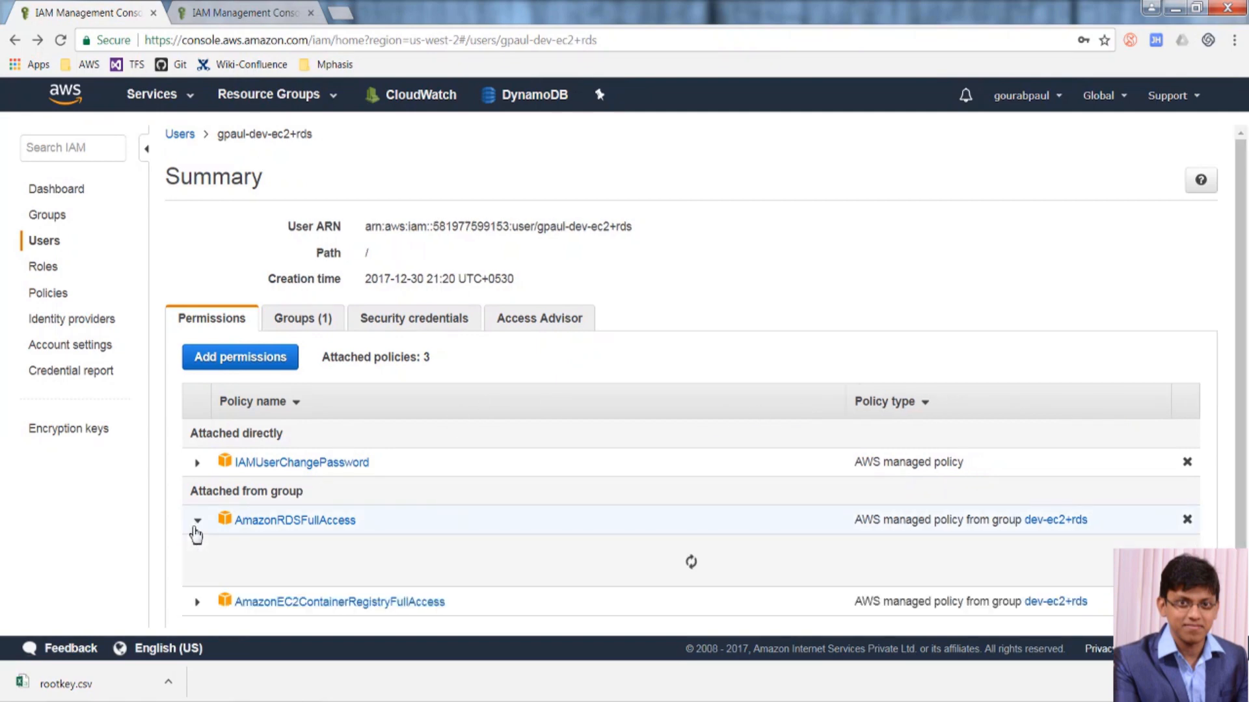
scroll(255, 565, down, 1)
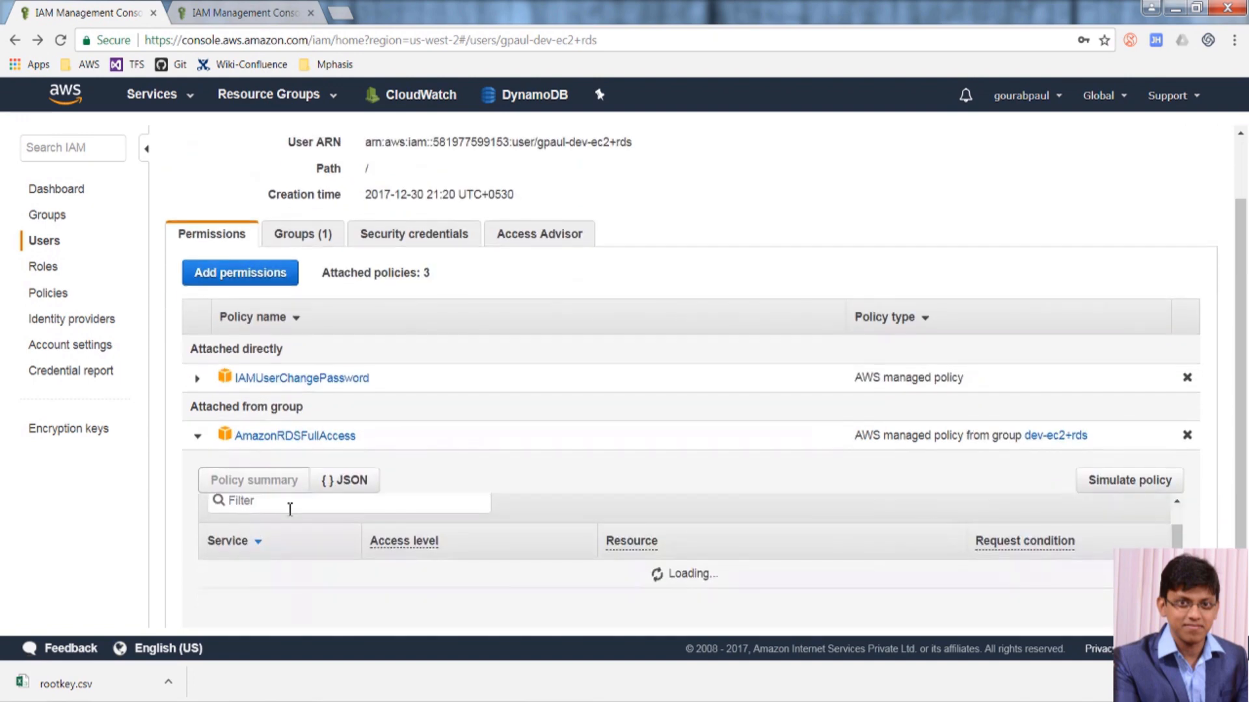
click(343, 482)
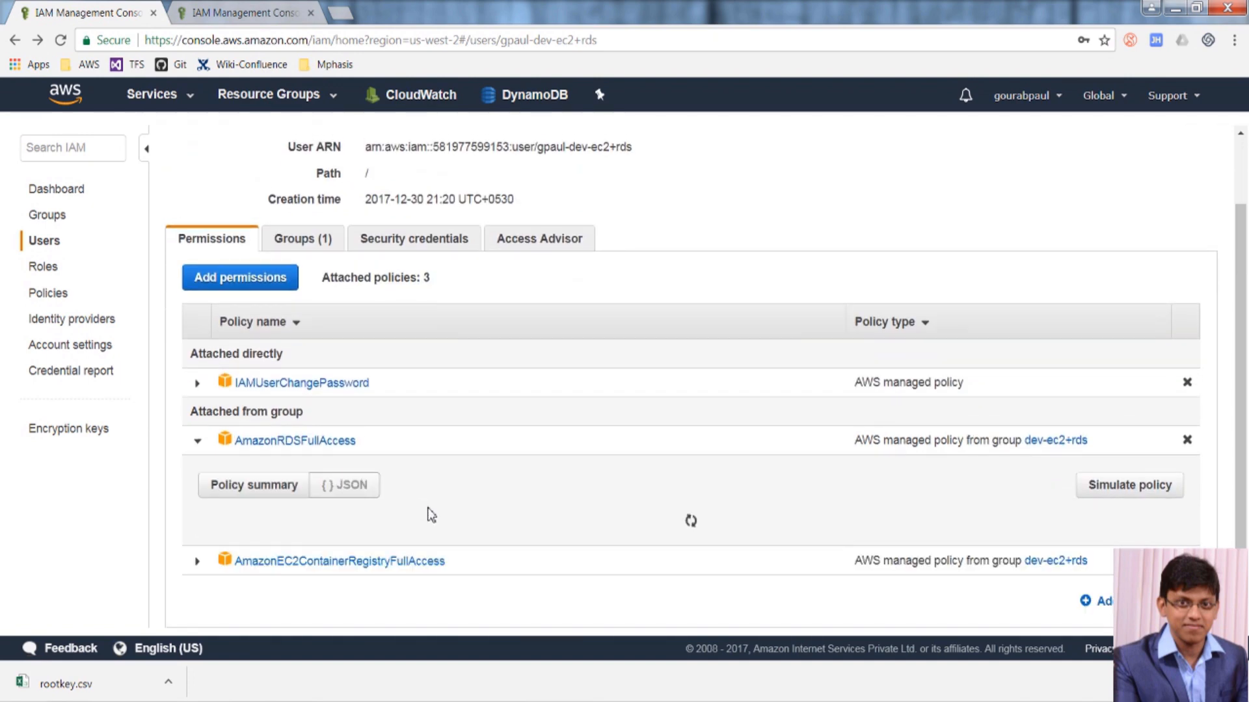
scroll(430, 509, down, 5)
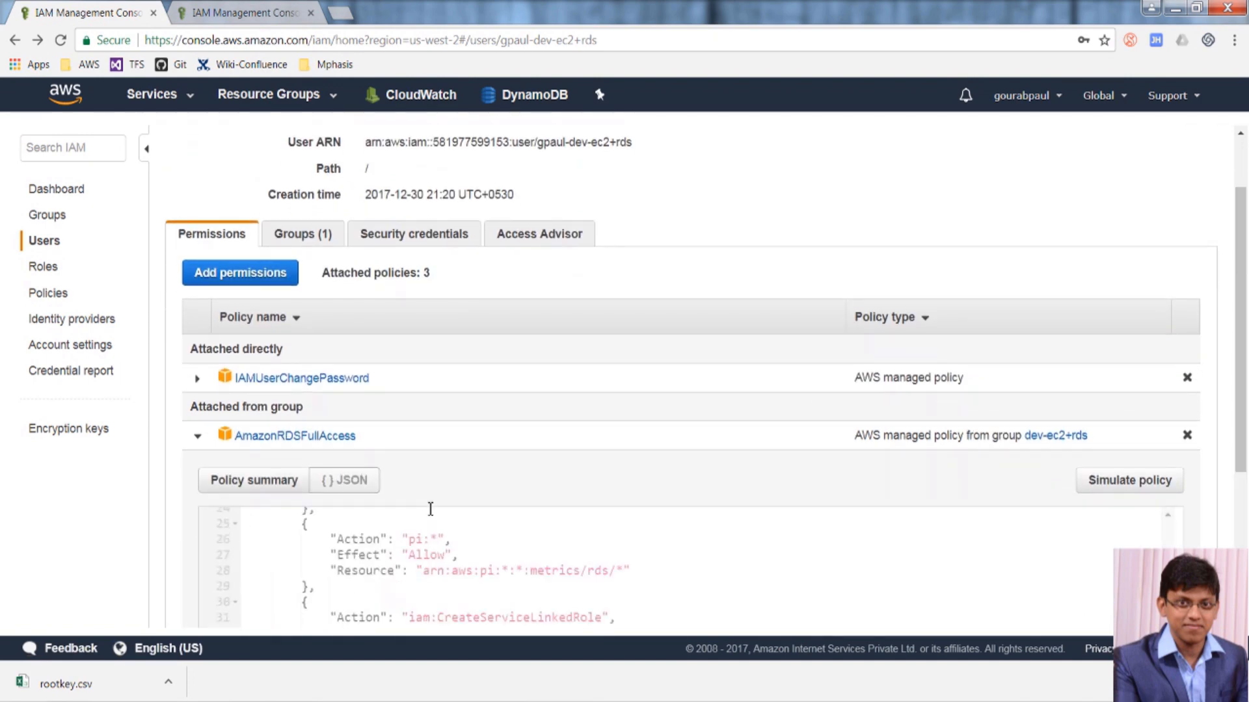
scroll(608, 468, down, 5)
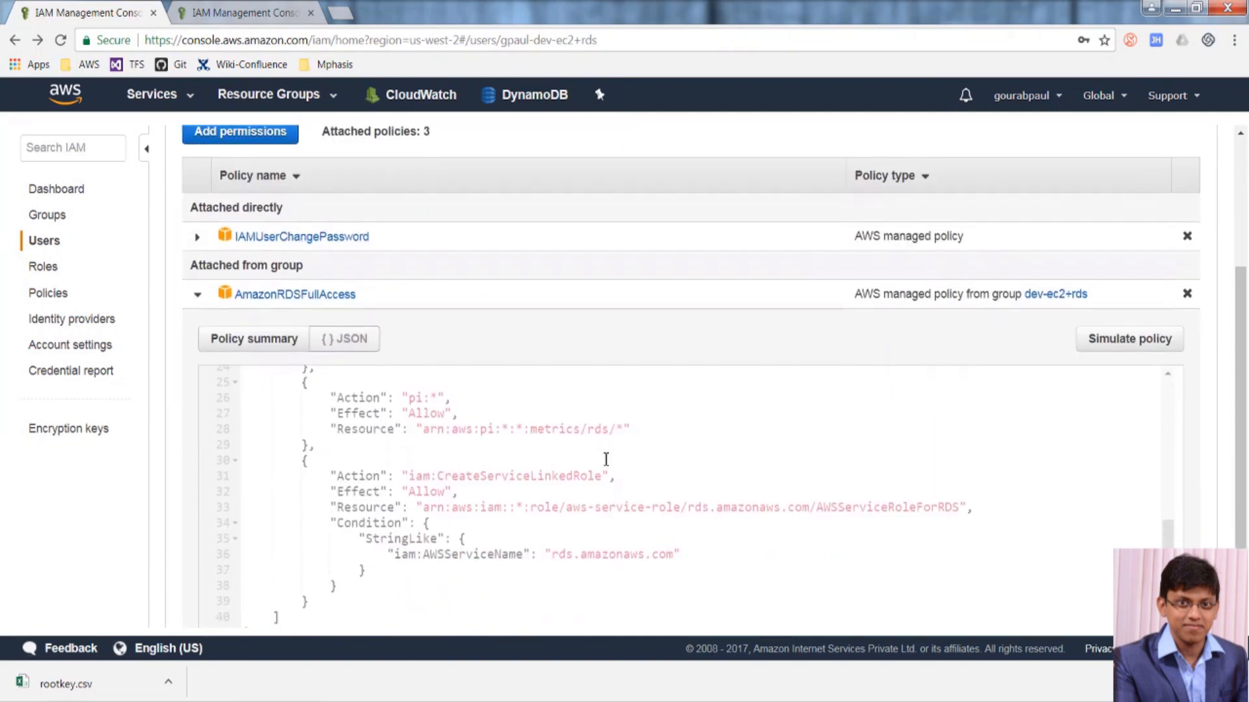
scroll(604, 469, up, 2)
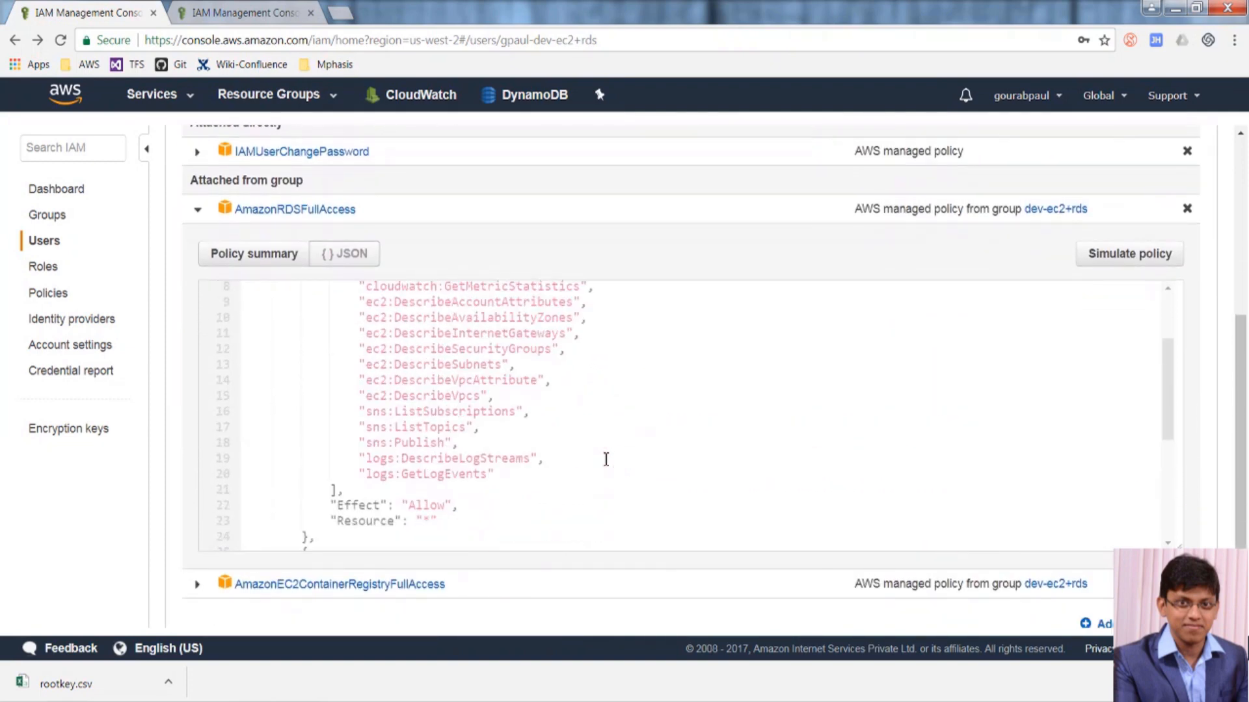
scroll(605, 473, down, 6)
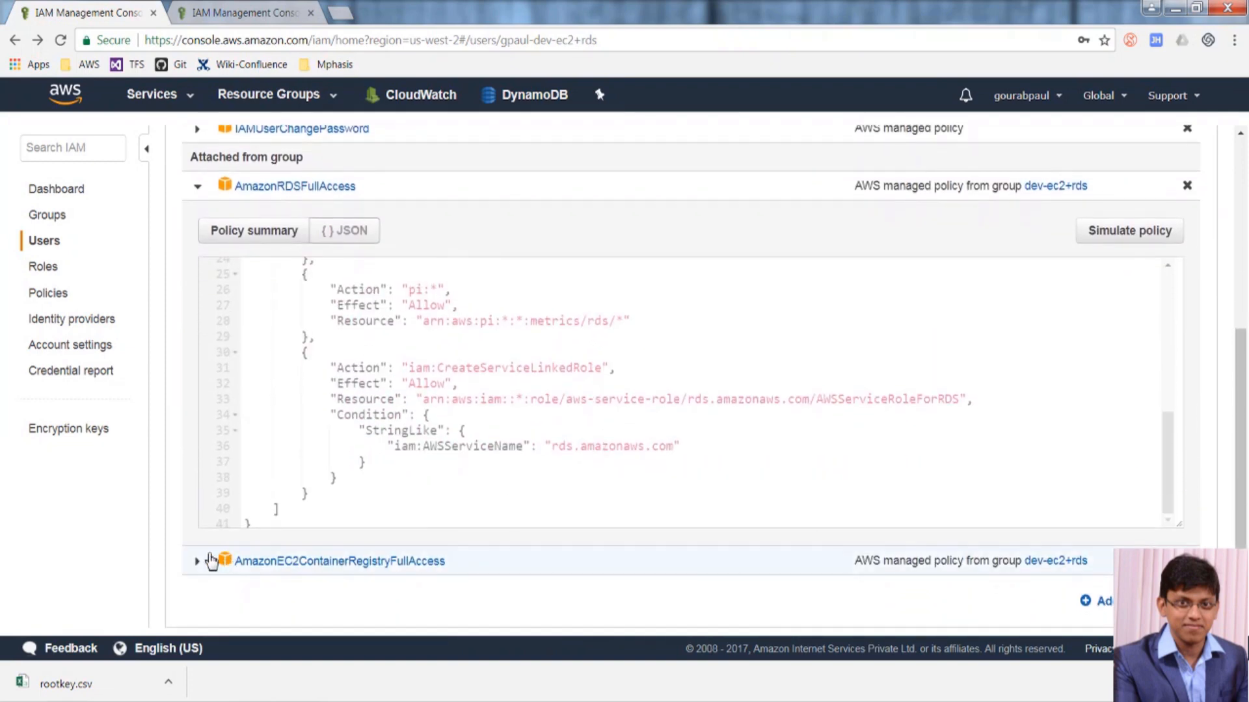
Inspect the AmazonEC2ContainerRegistryFullAccess policy summary and show the user's groups.
click(197, 561)
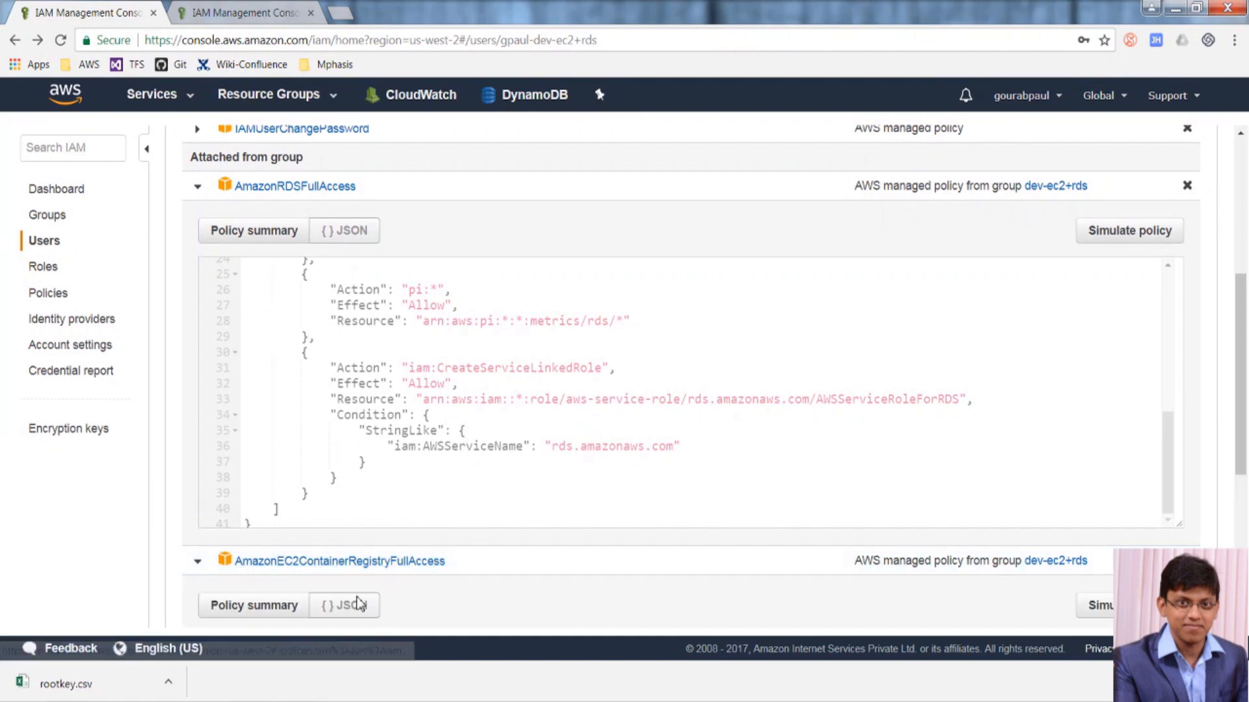
scroll(488, 618, down, 3)
scroll(490, 618, down, 3)
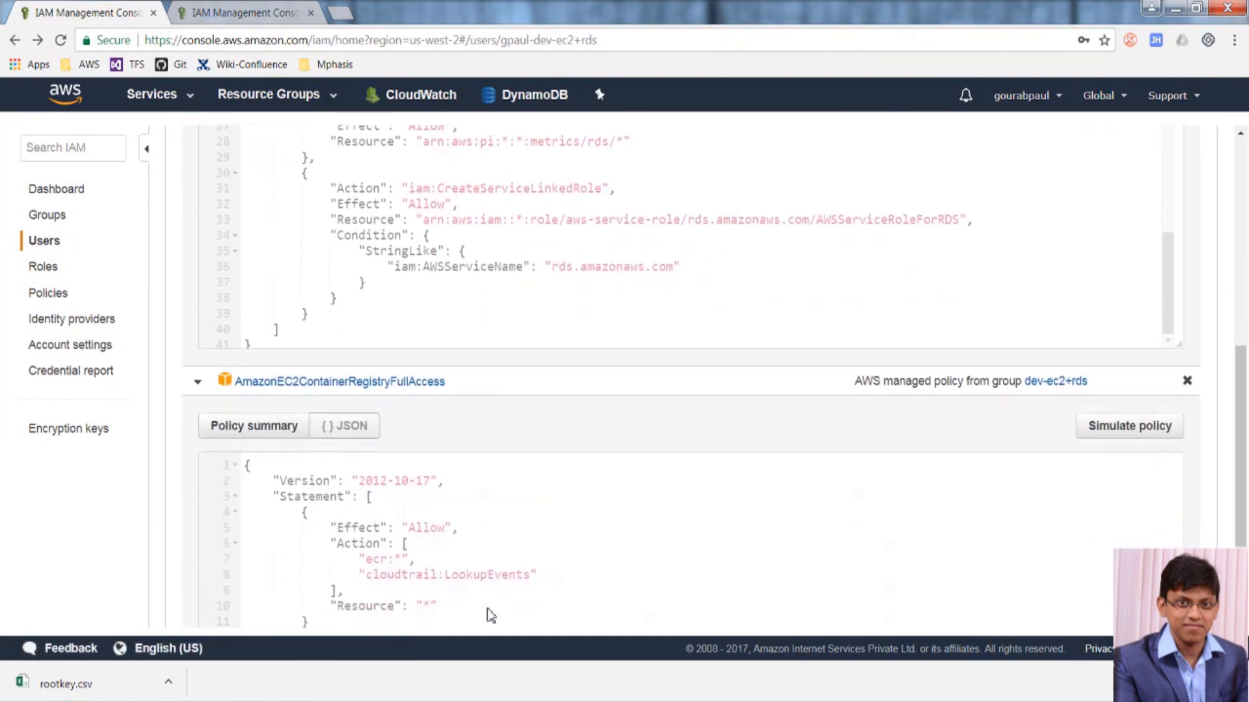
click(261, 301)
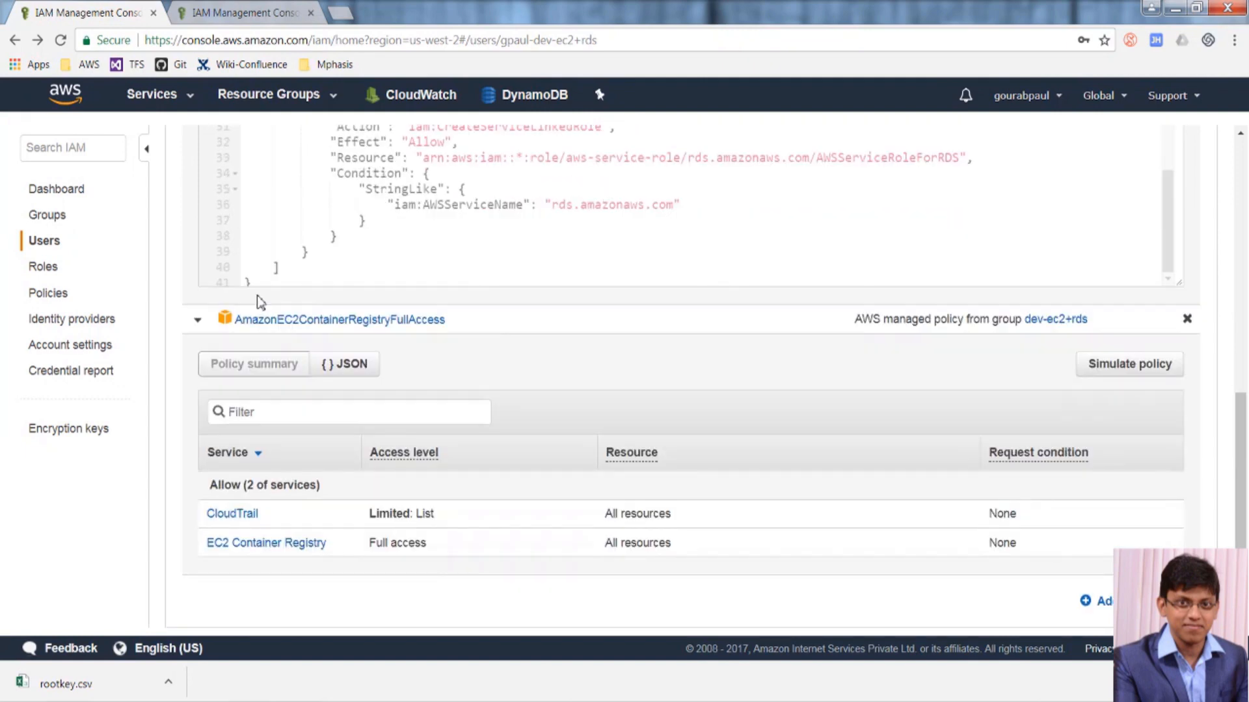
scroll(442, 233, up, 5)
scroll(442, 233, up, 8)
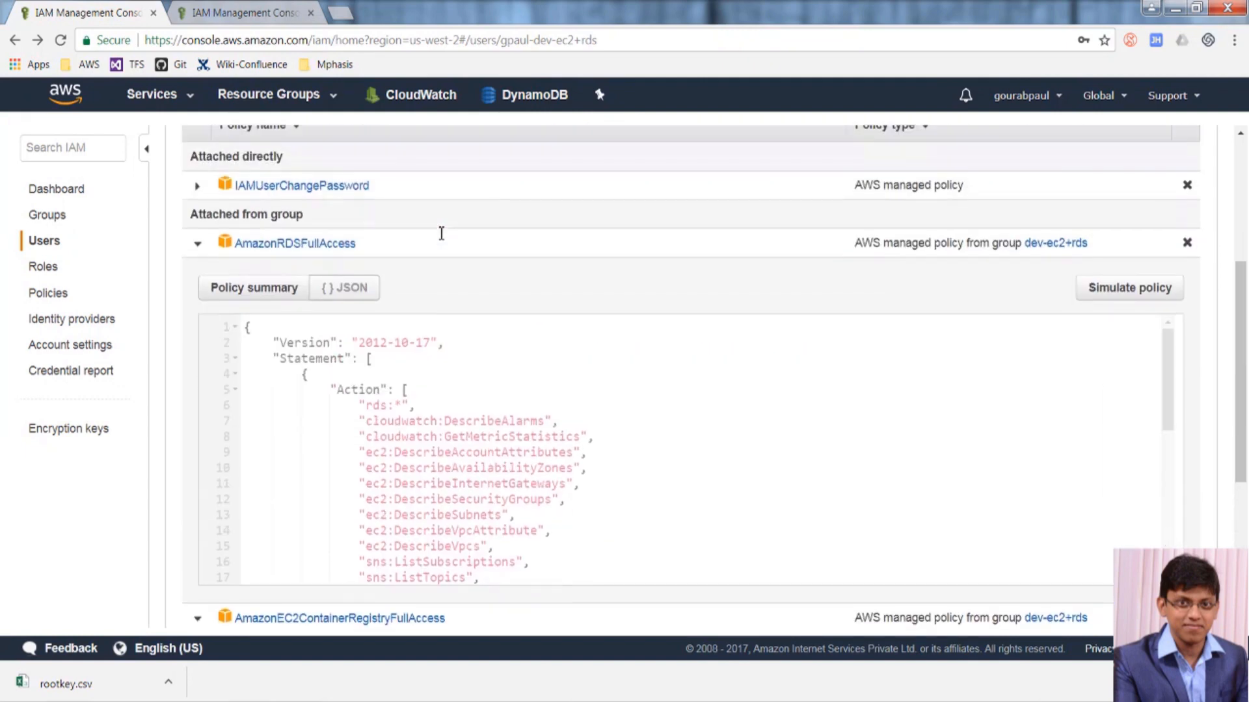
click(318, 239)
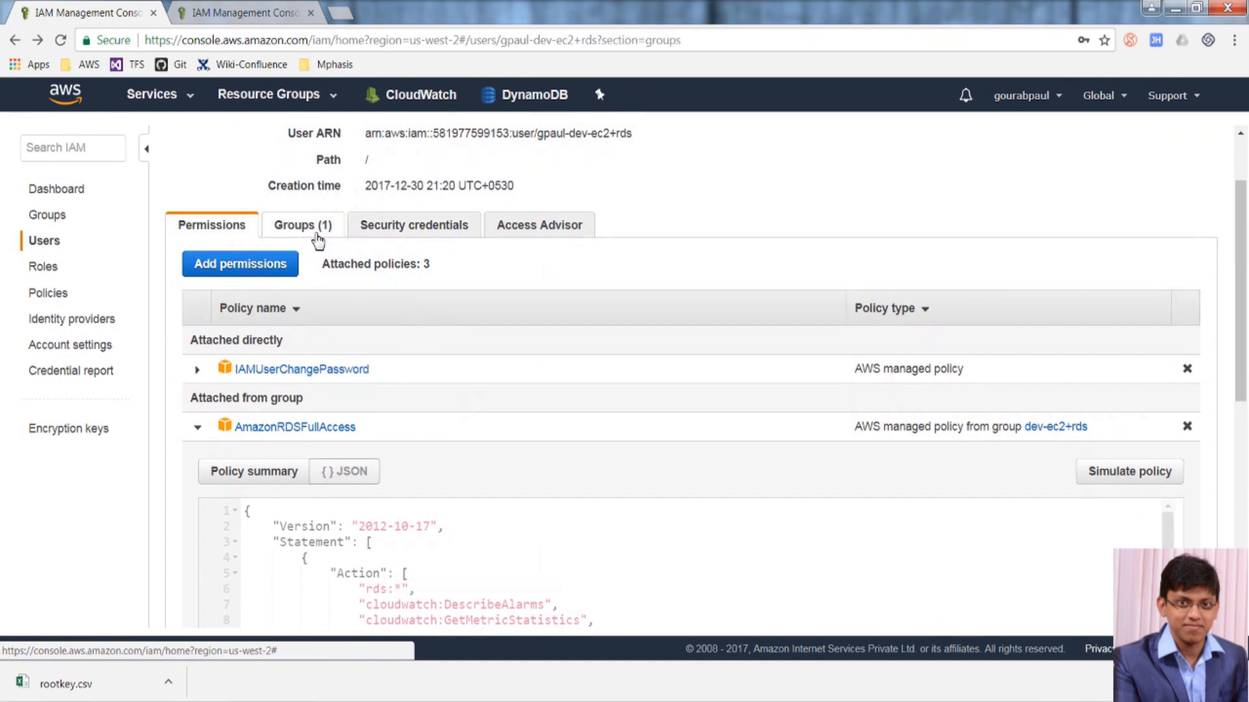
Review the EC2+RDS user's security credentials and access keys, then return to the Users list.
click(404, 333)
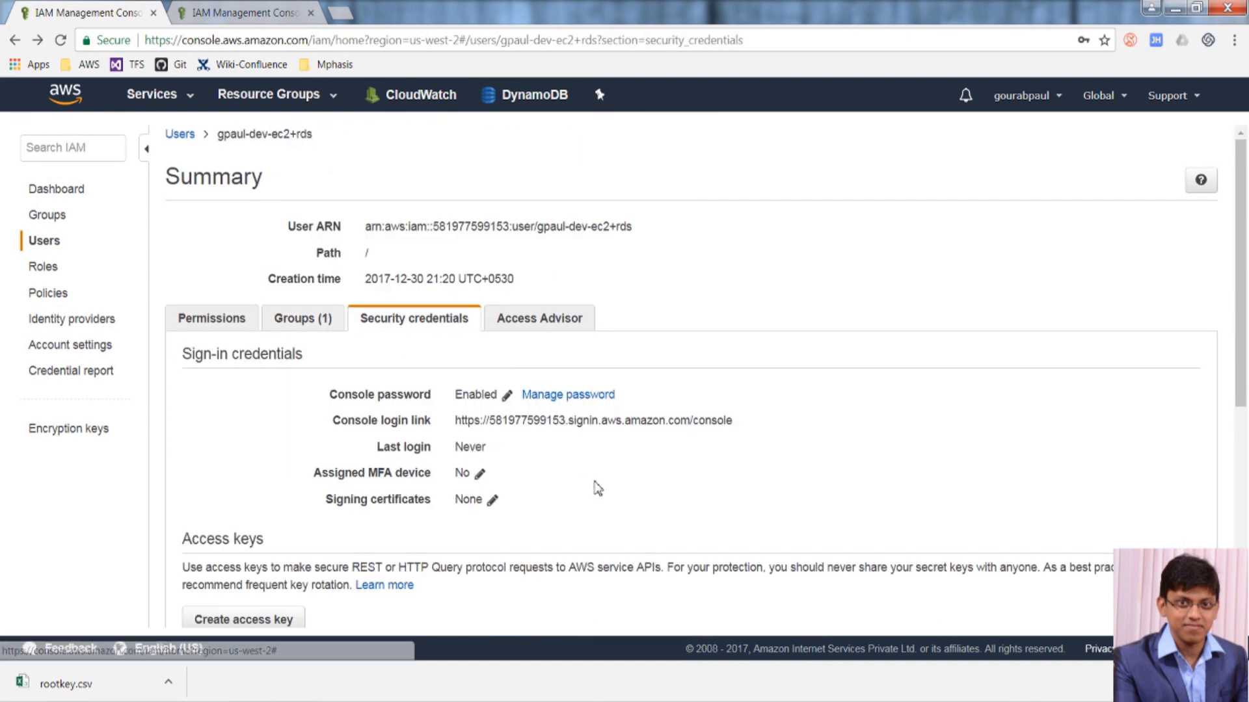
scroll(626, 498, down, 3)
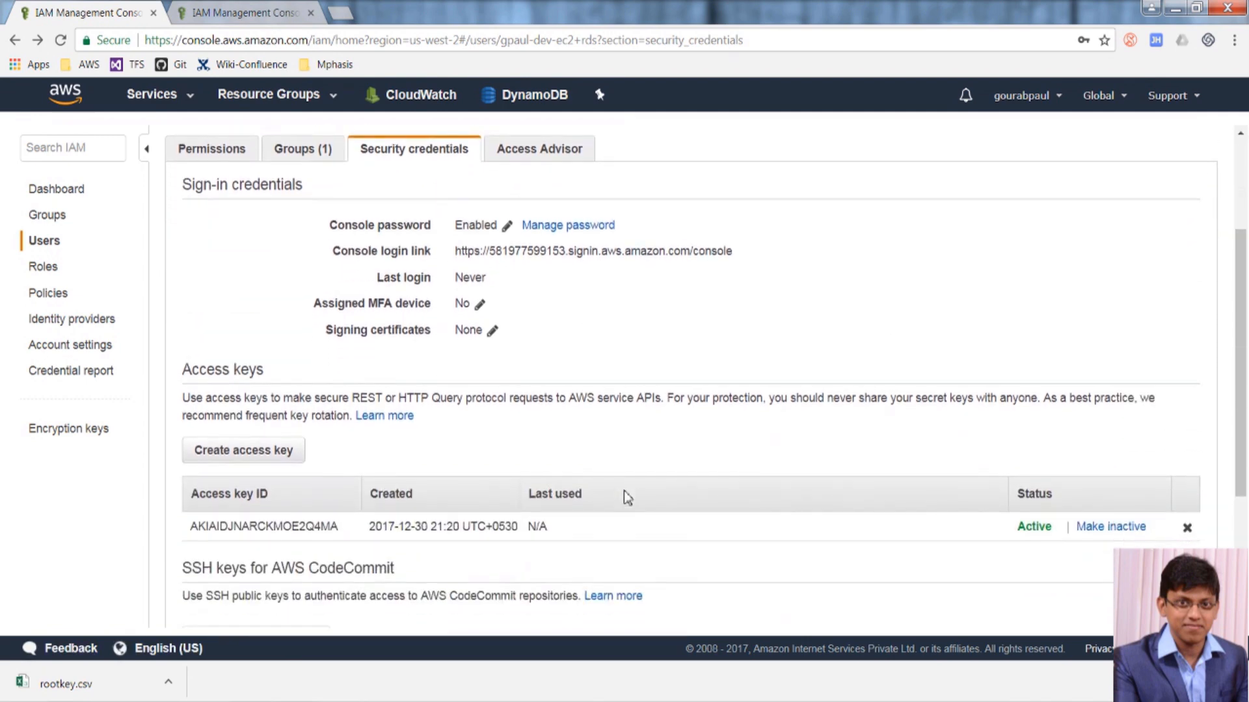
scroll(626, 498, down, 1)
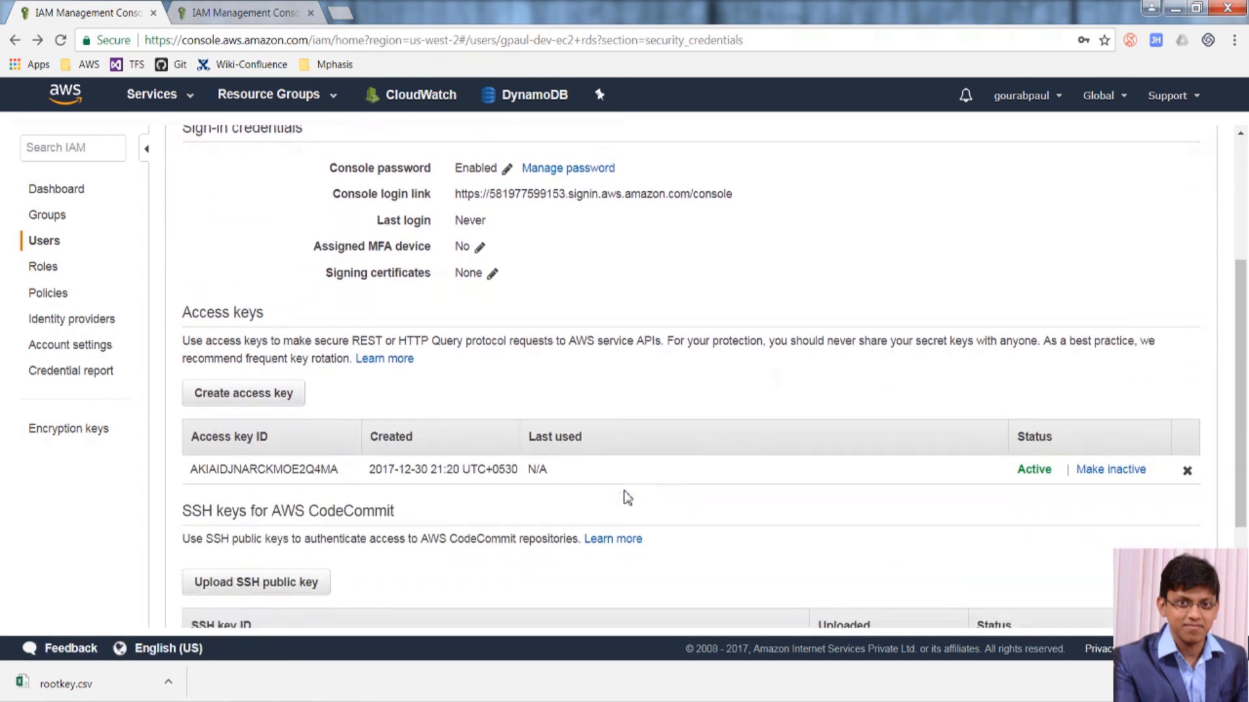
scroll(624, 494, up, 1)
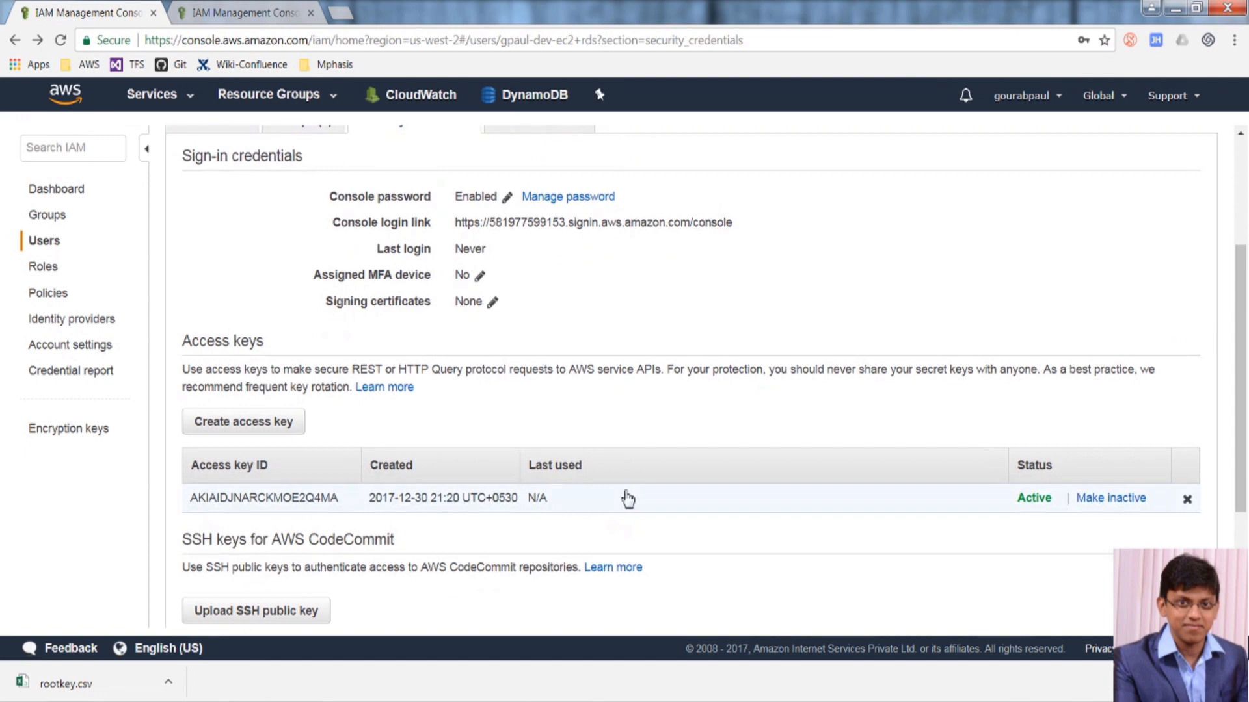
scroll(627, 499, down, 3)
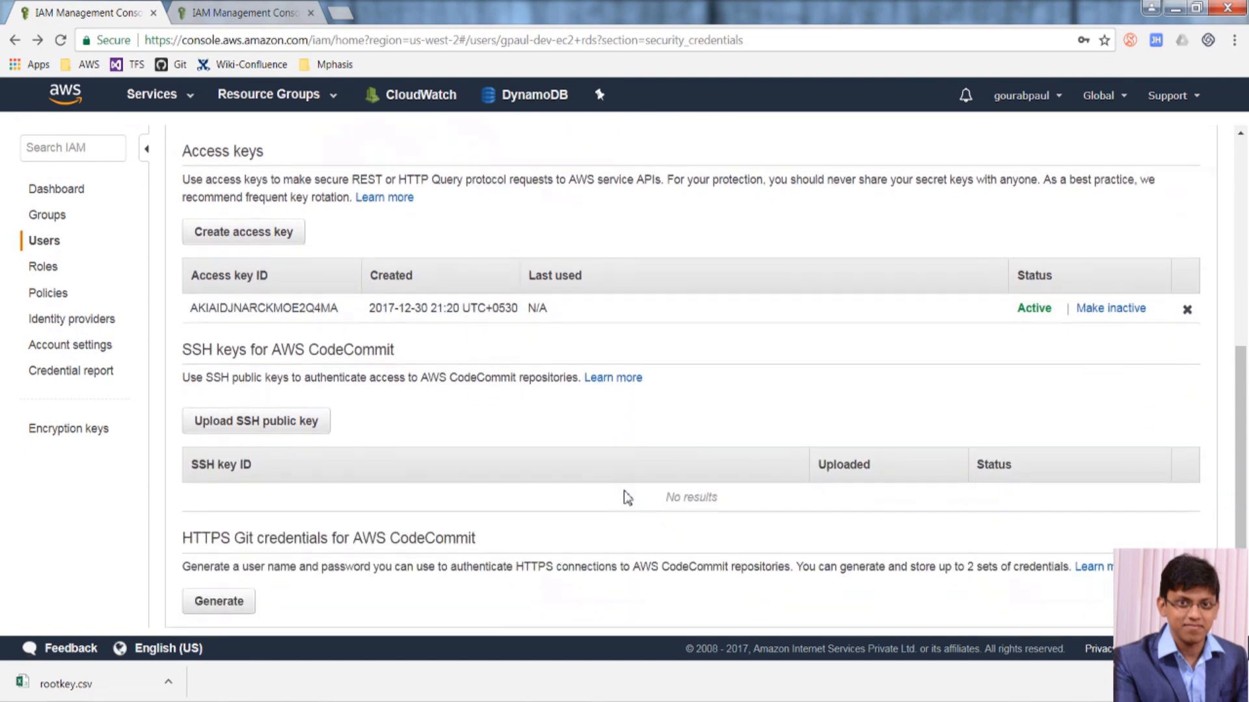
scroll(627, 497, up, 6)
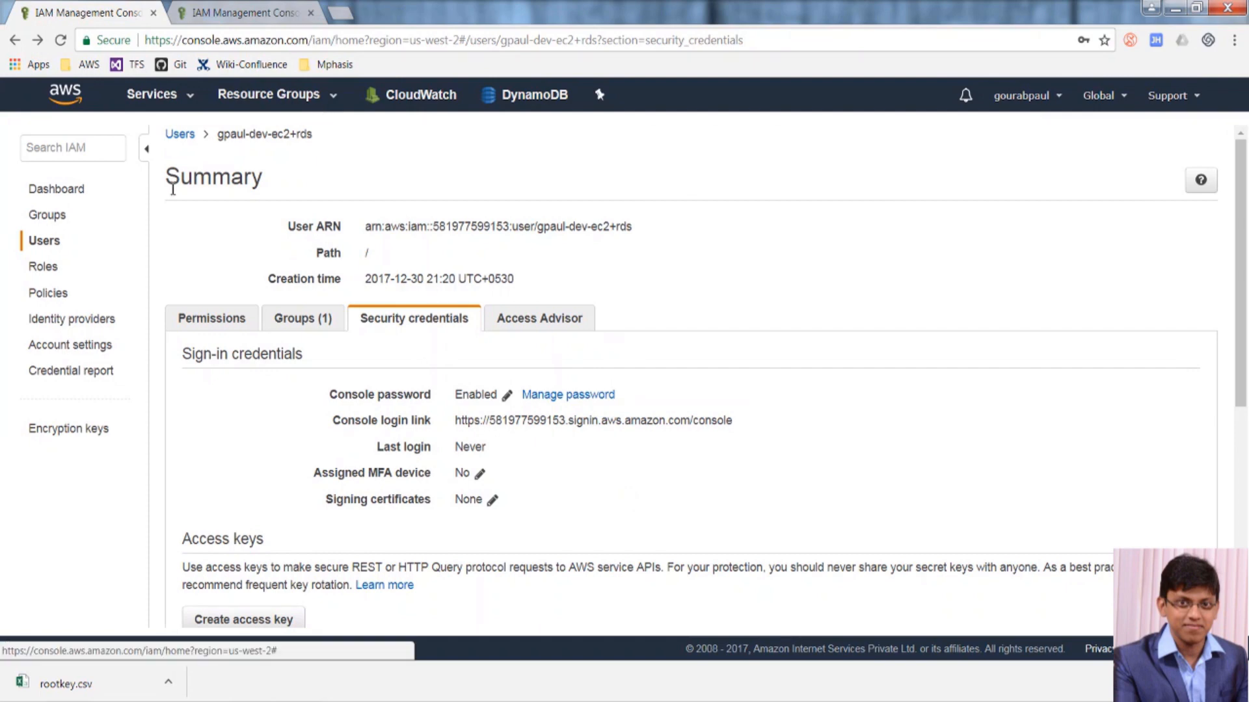
click(40, 244)
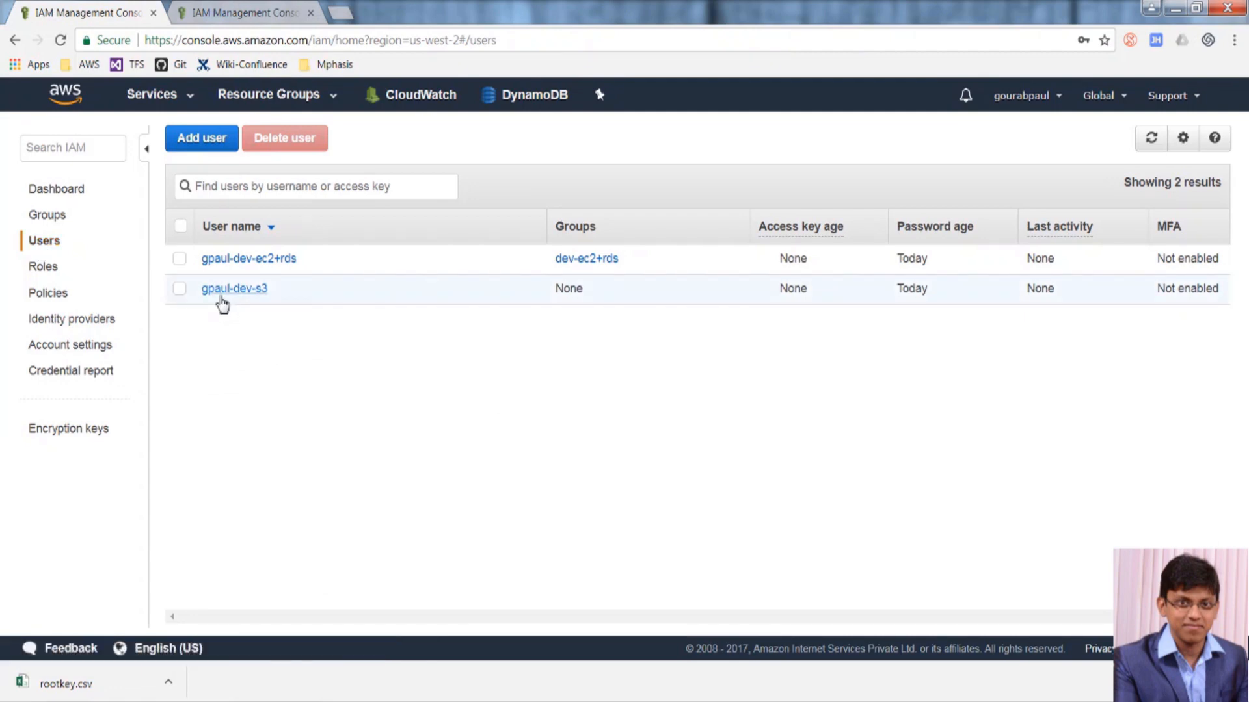
Open the S3 user's Add permissions and choose to attach existing policies directly.
click(205, 291)
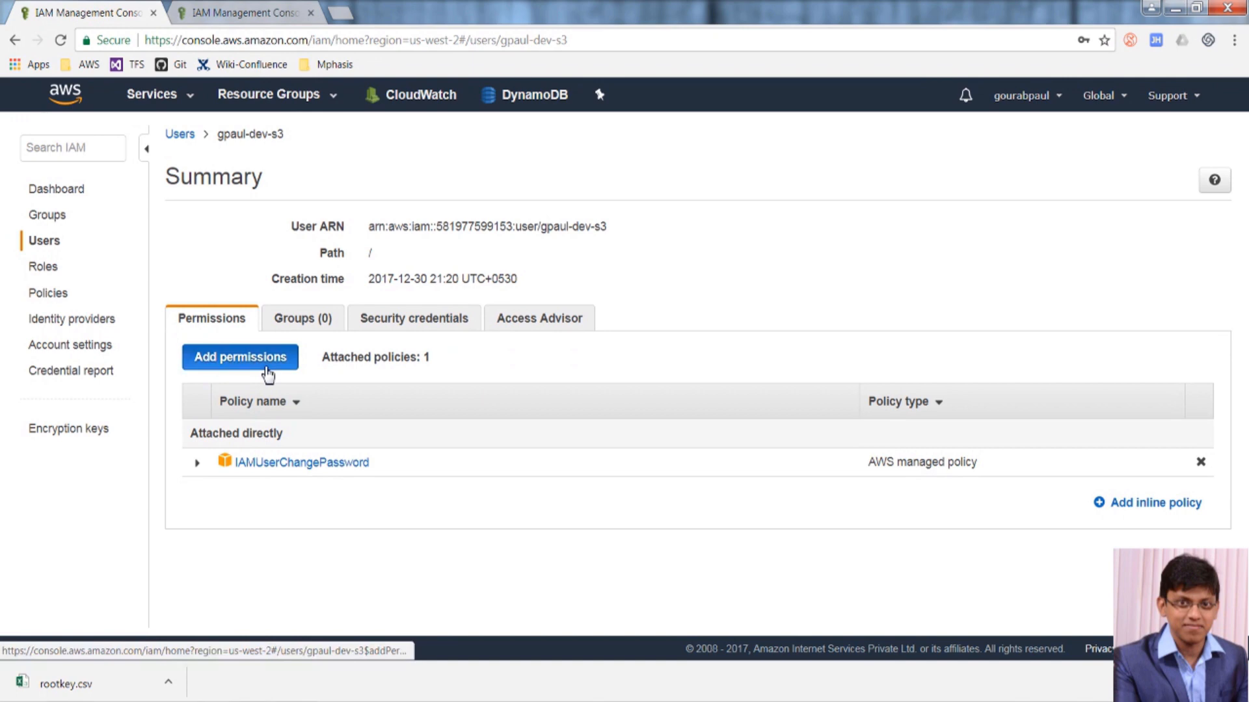
click(267, 375)
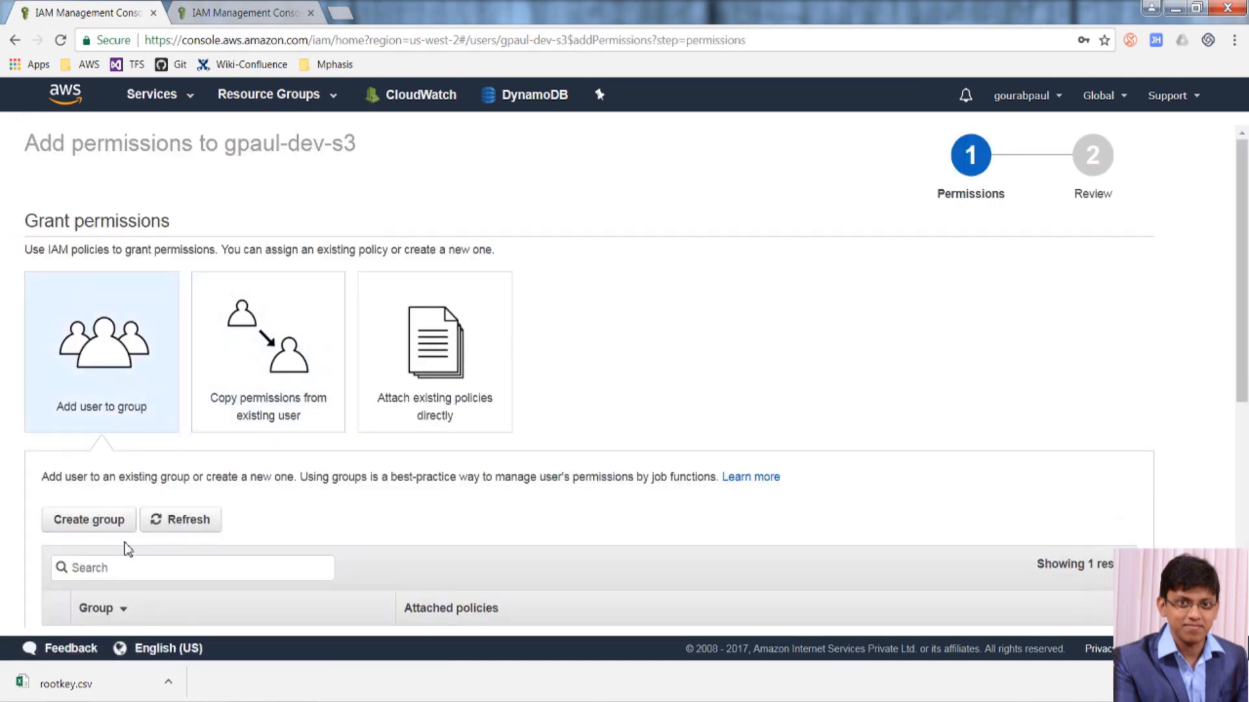
scroll(132, 566, down, 1)
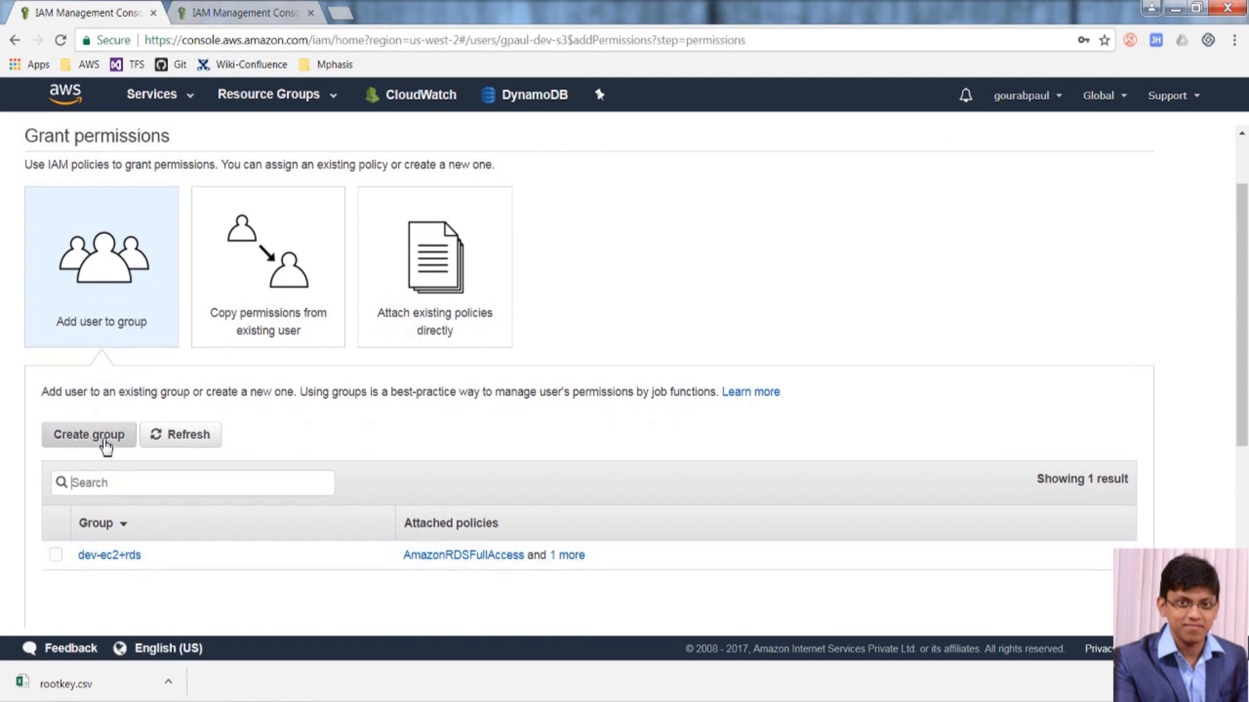
click(266, 319)
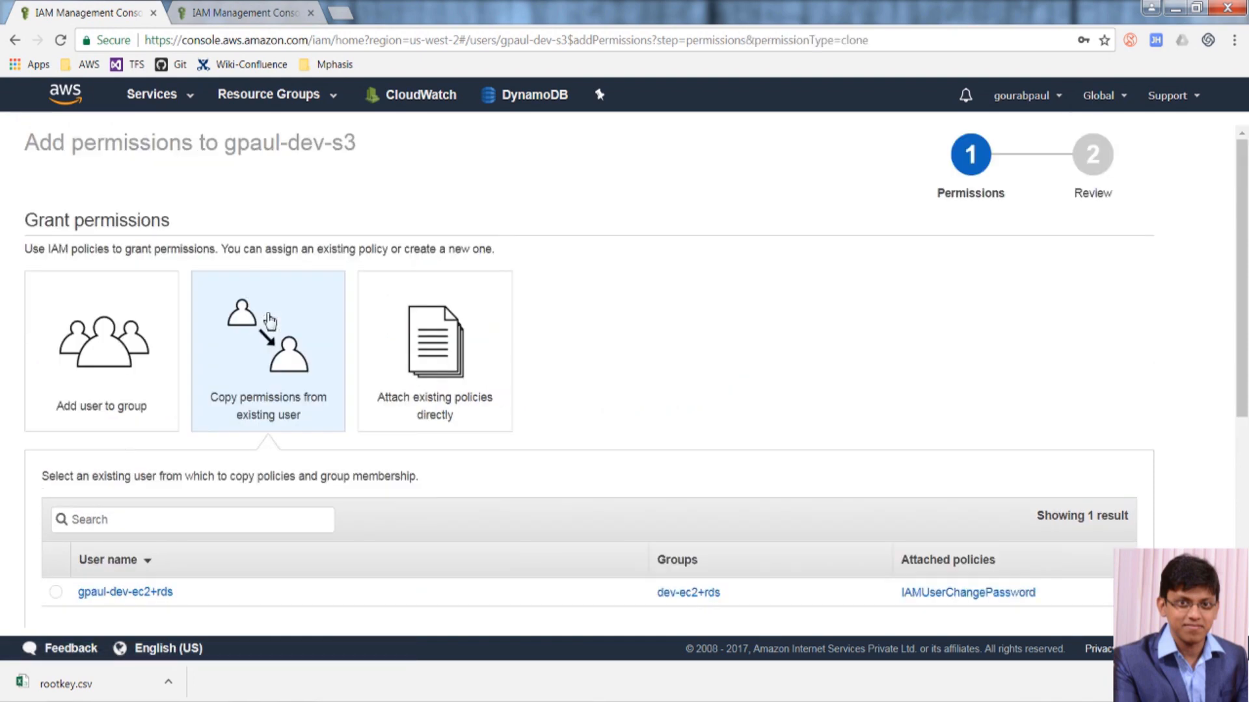
scroll(151, 526, down, 2)
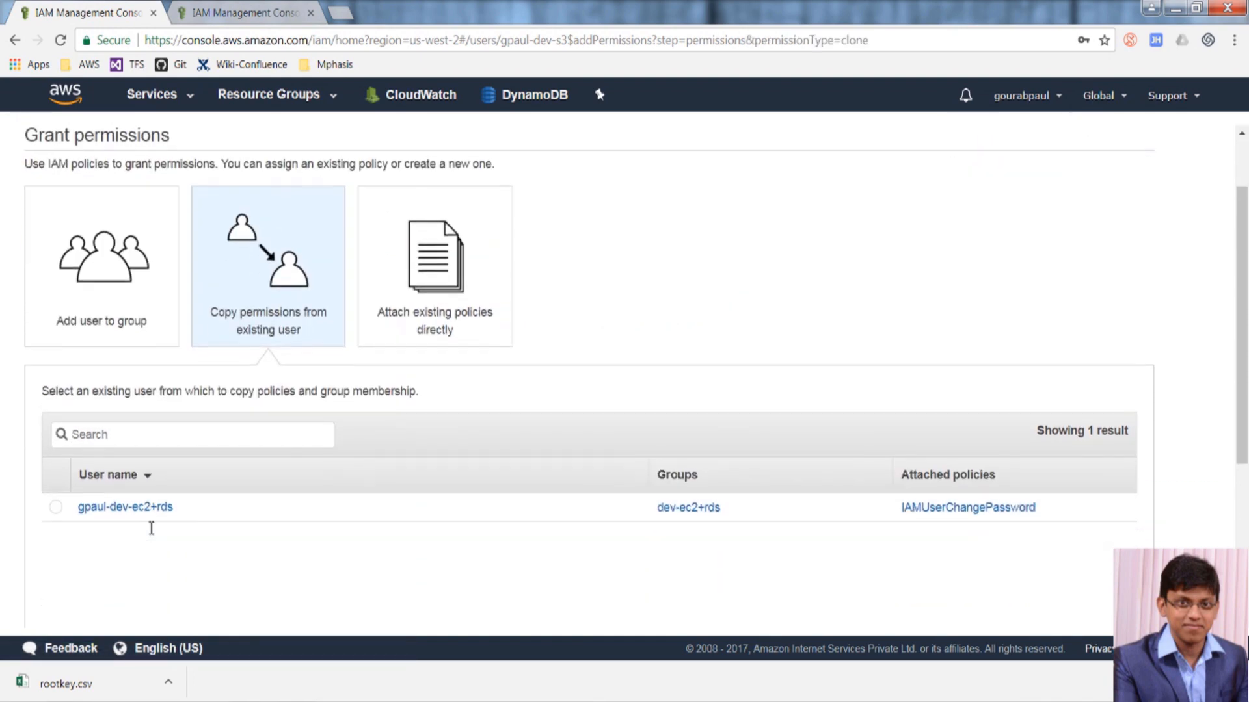
click(425, 288)
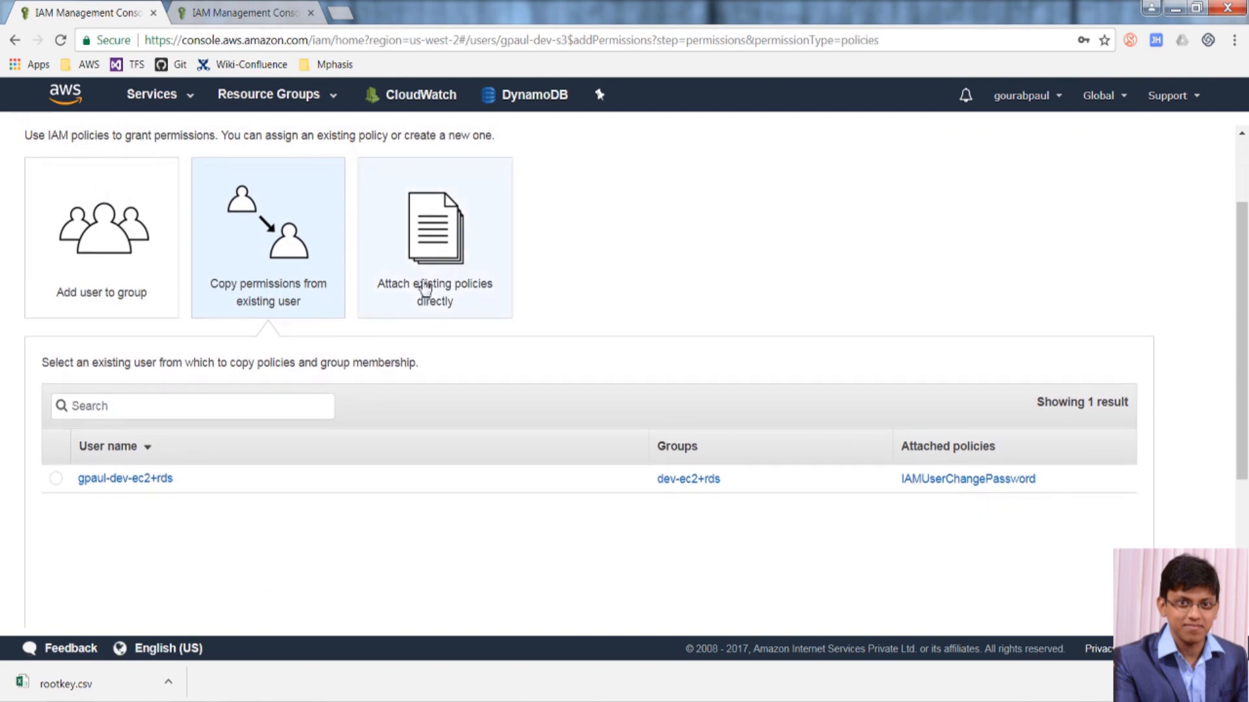
scroll(312, 454, down, 2)
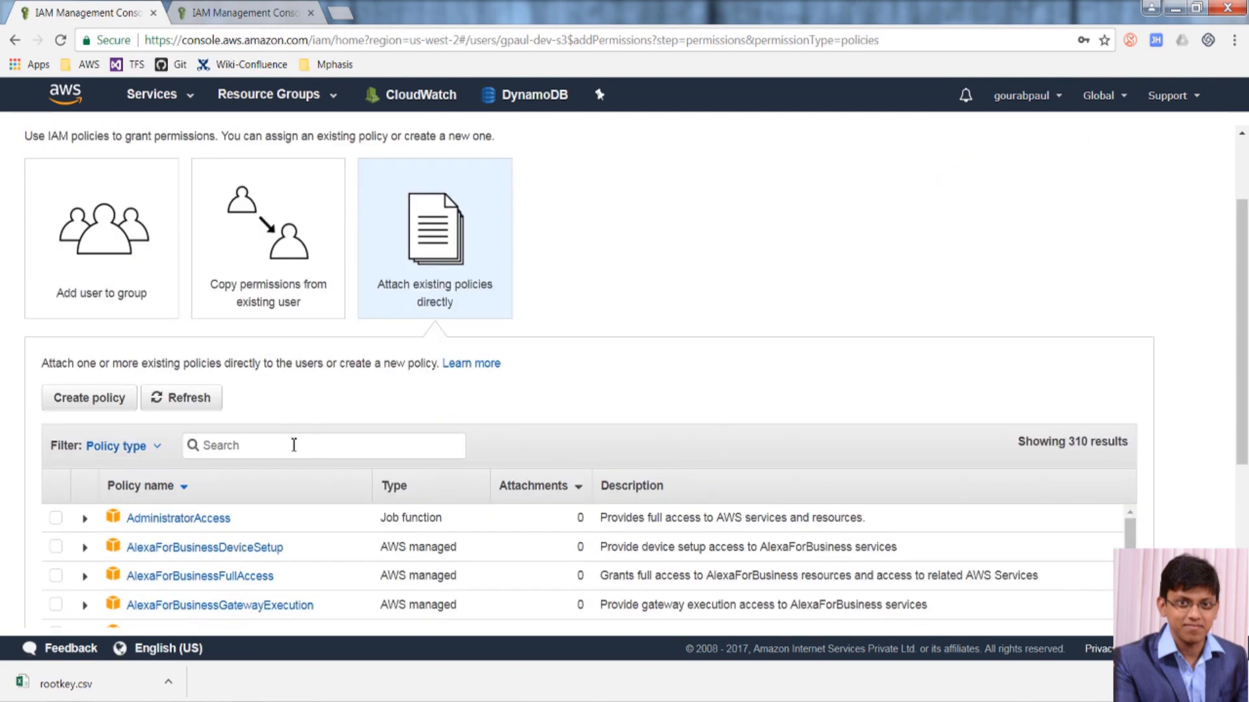
Filter for S3 policies, select AmazonS3FullAccess, and add it to the user.
click(283, 444)
text(s3)
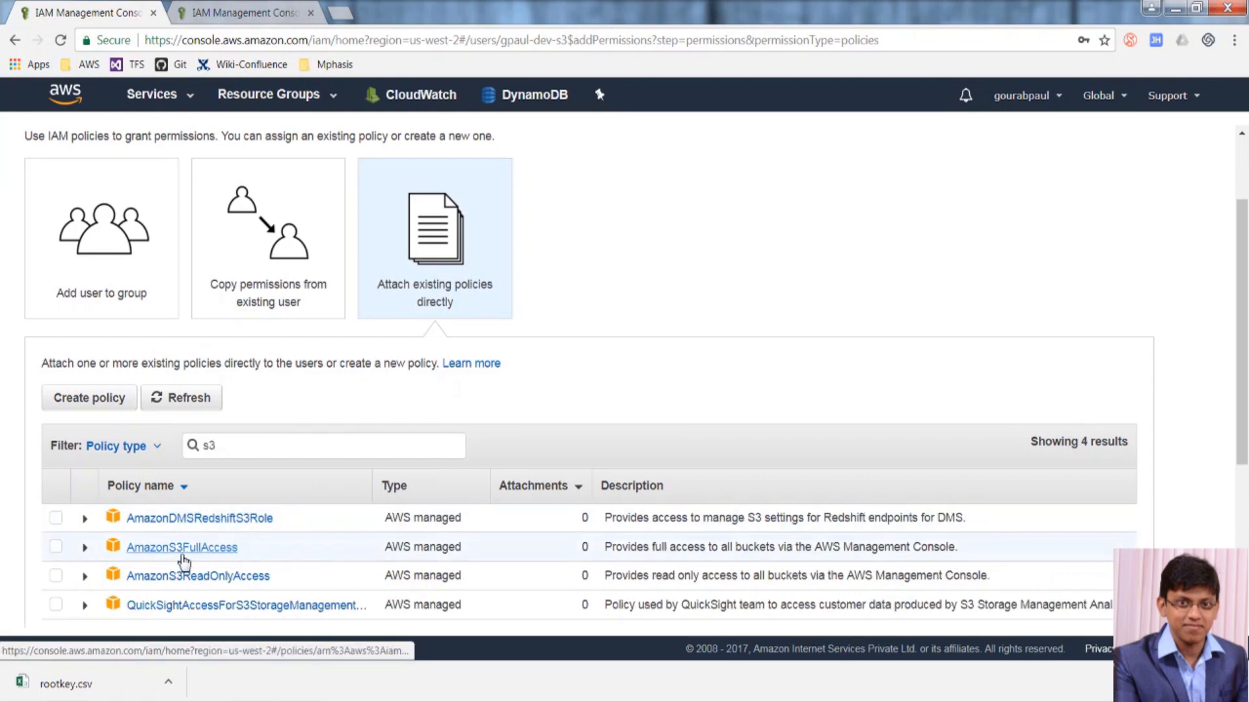
click(57, 548)
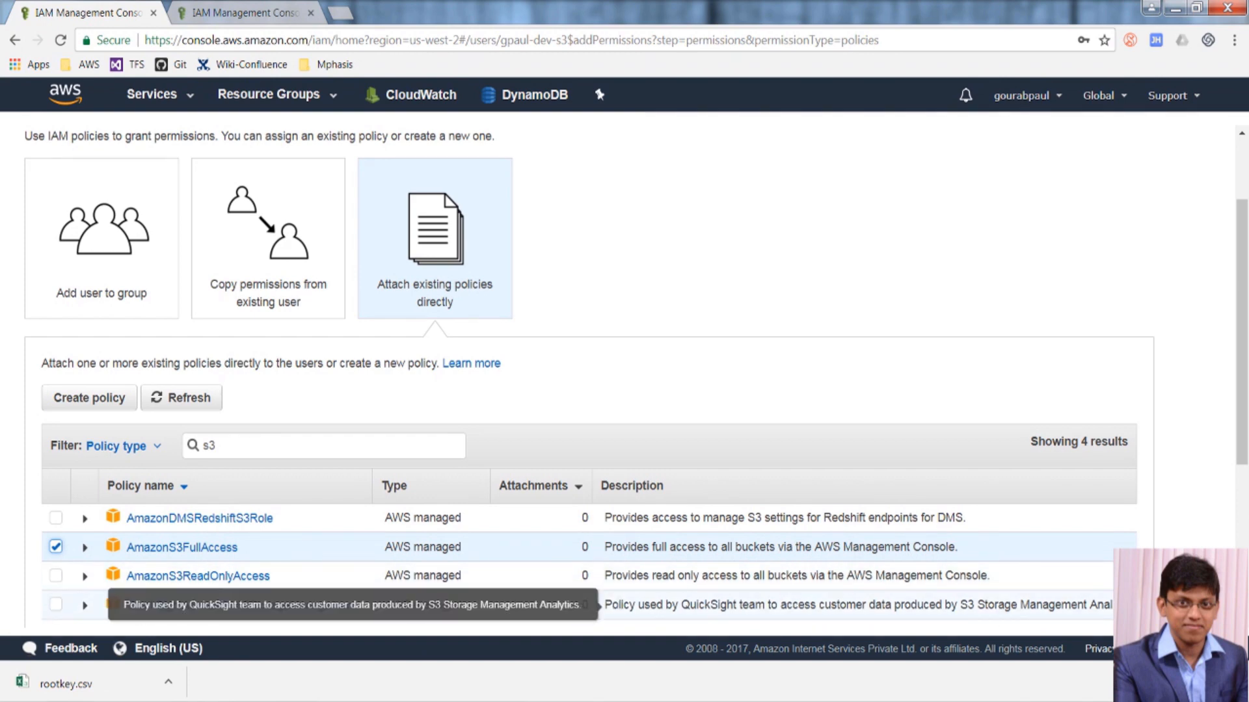
scroll(611, 603, down, 4)
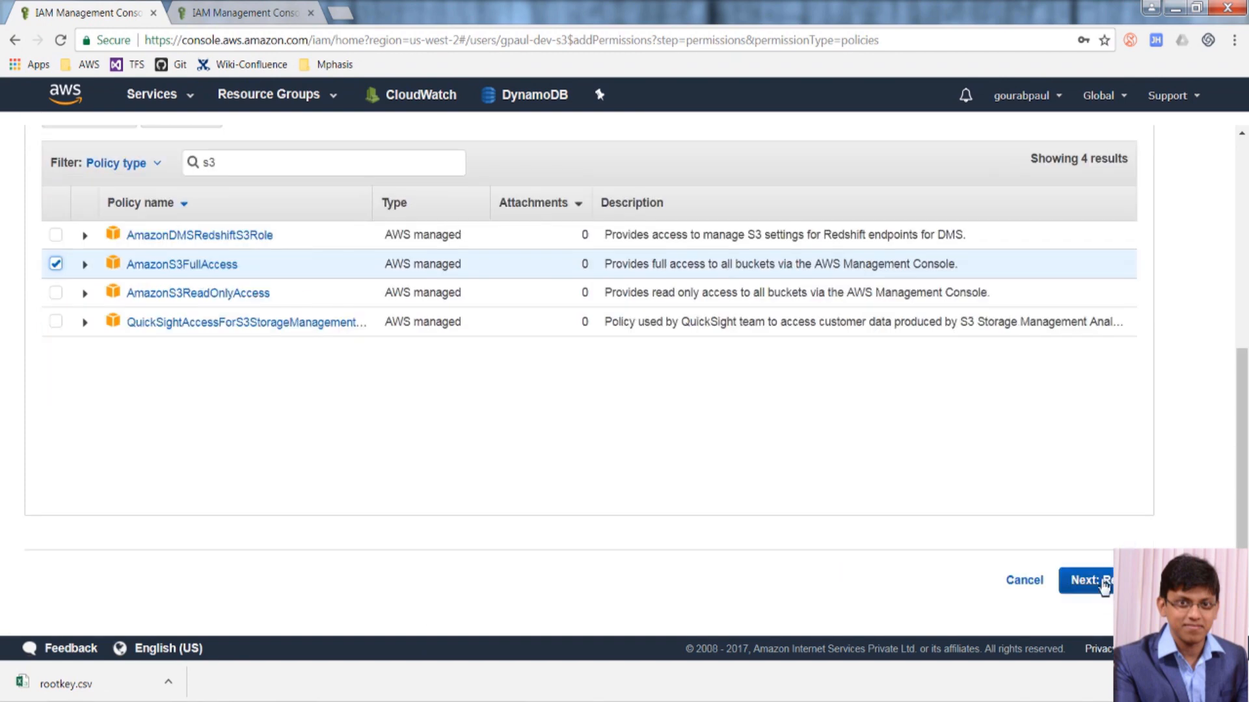
click(1104, 580)
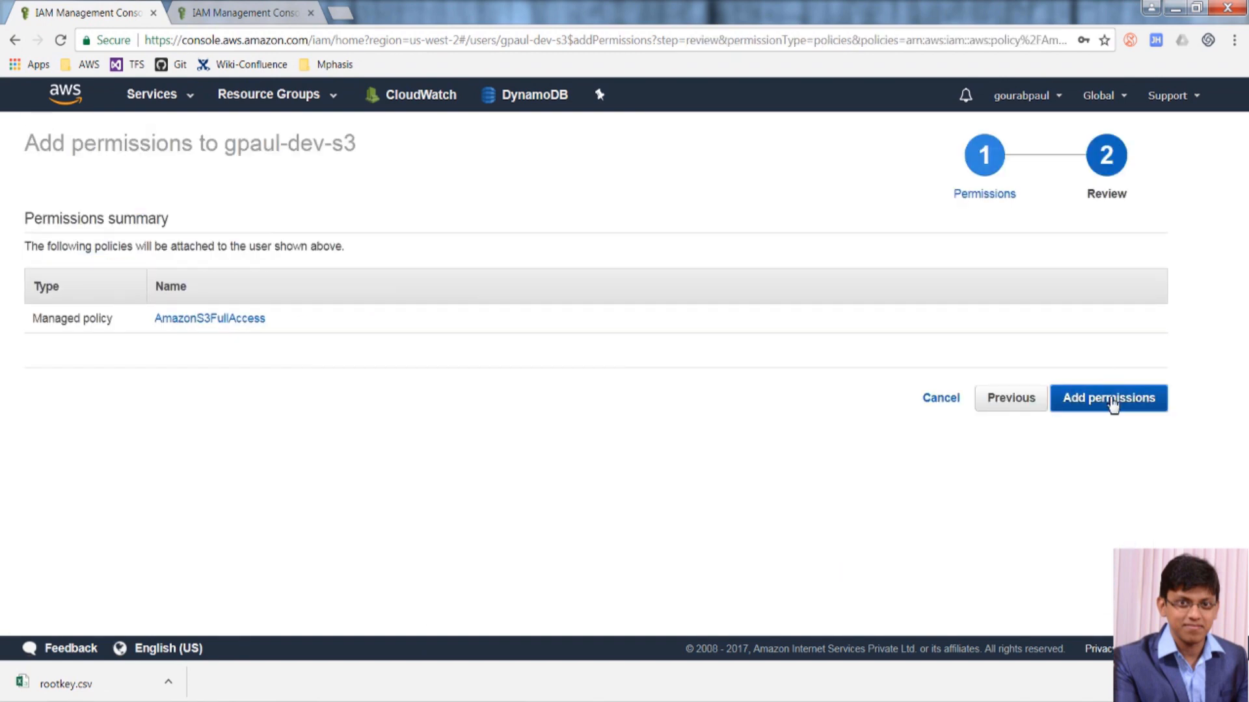
click(1112, 402)
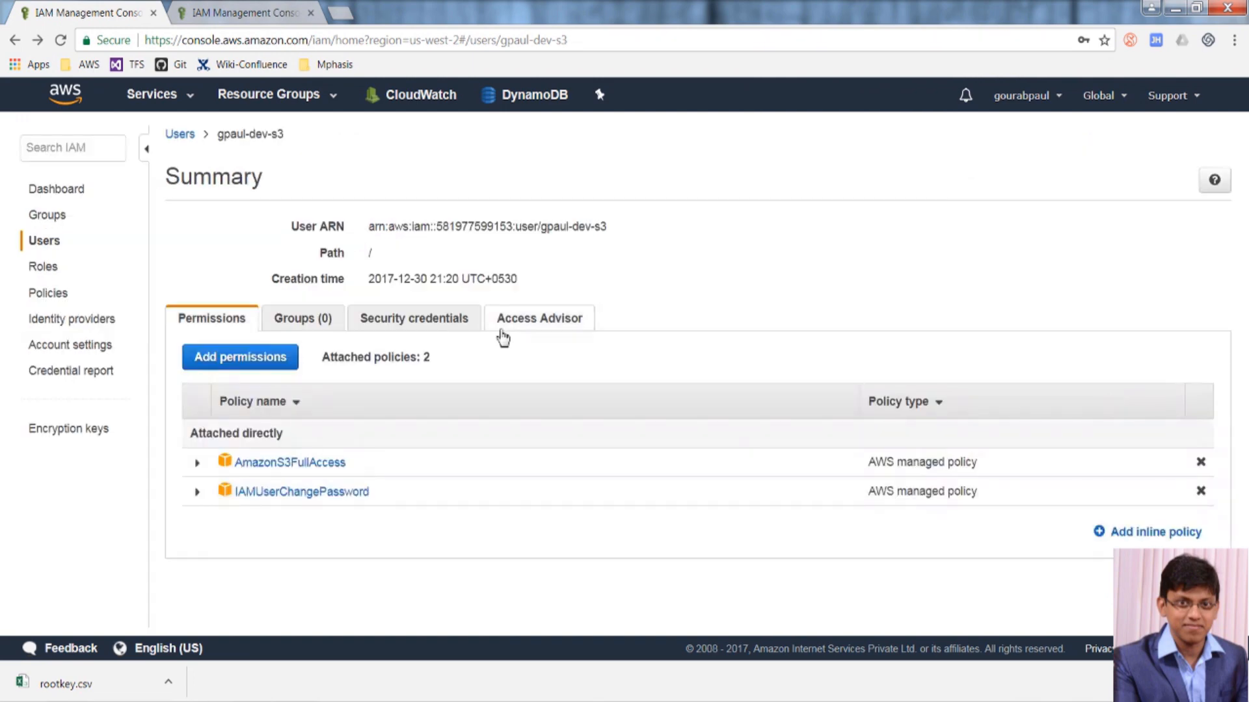
Select the S3 user's console sign-in link on the Security credentials tab for copying.
click(435, 328)
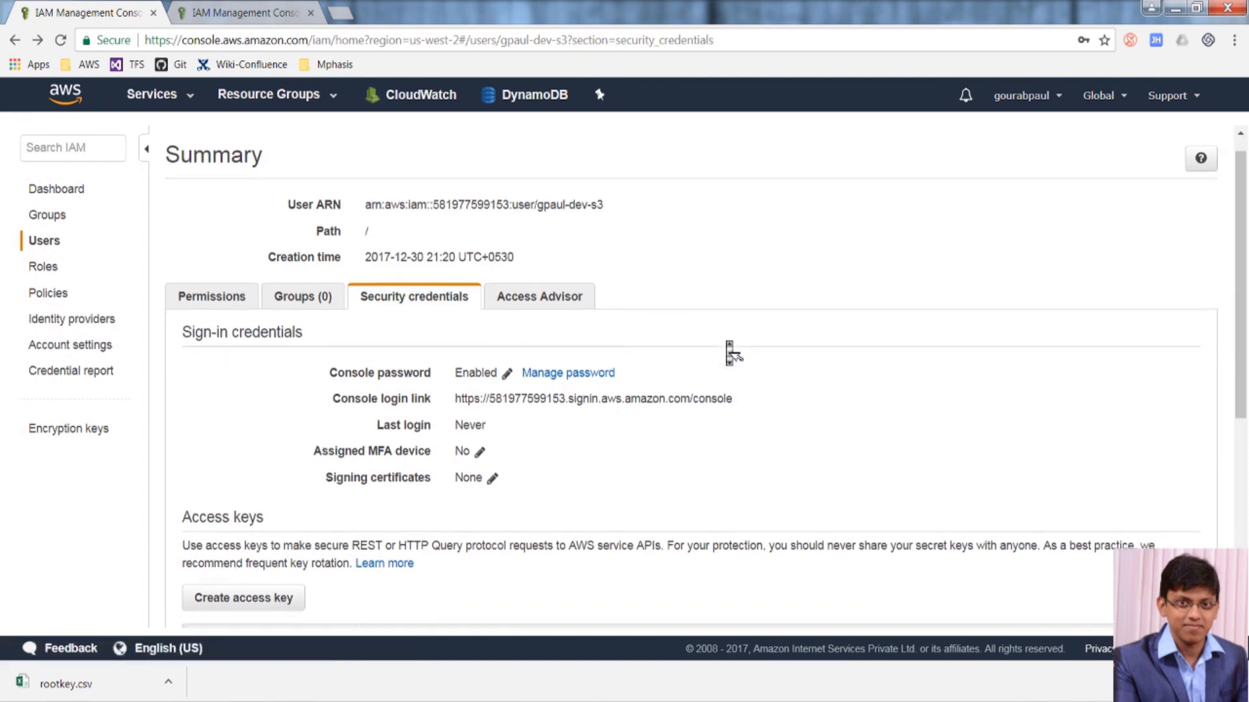
scroll(729, 351, down, 3)
scroll(729, 351, down, 3)
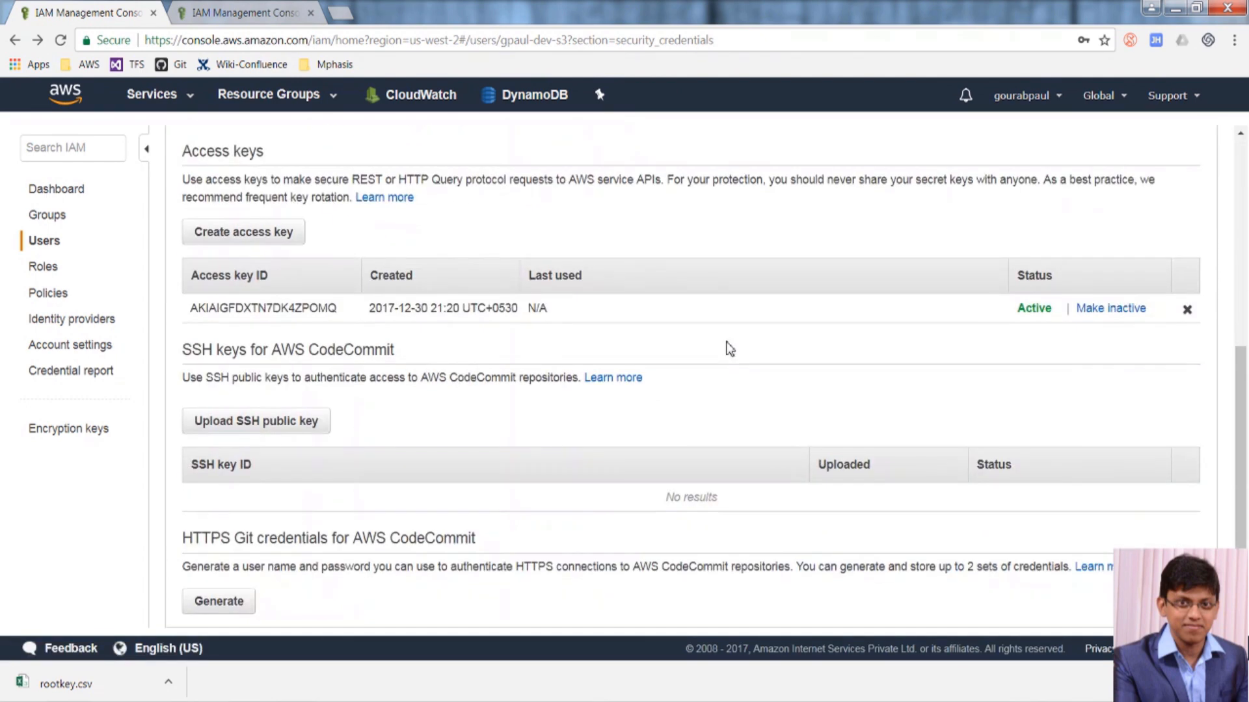
middle_click(729, 351)
middle_click(730, 351)
scroll(729, 351, up, 4)
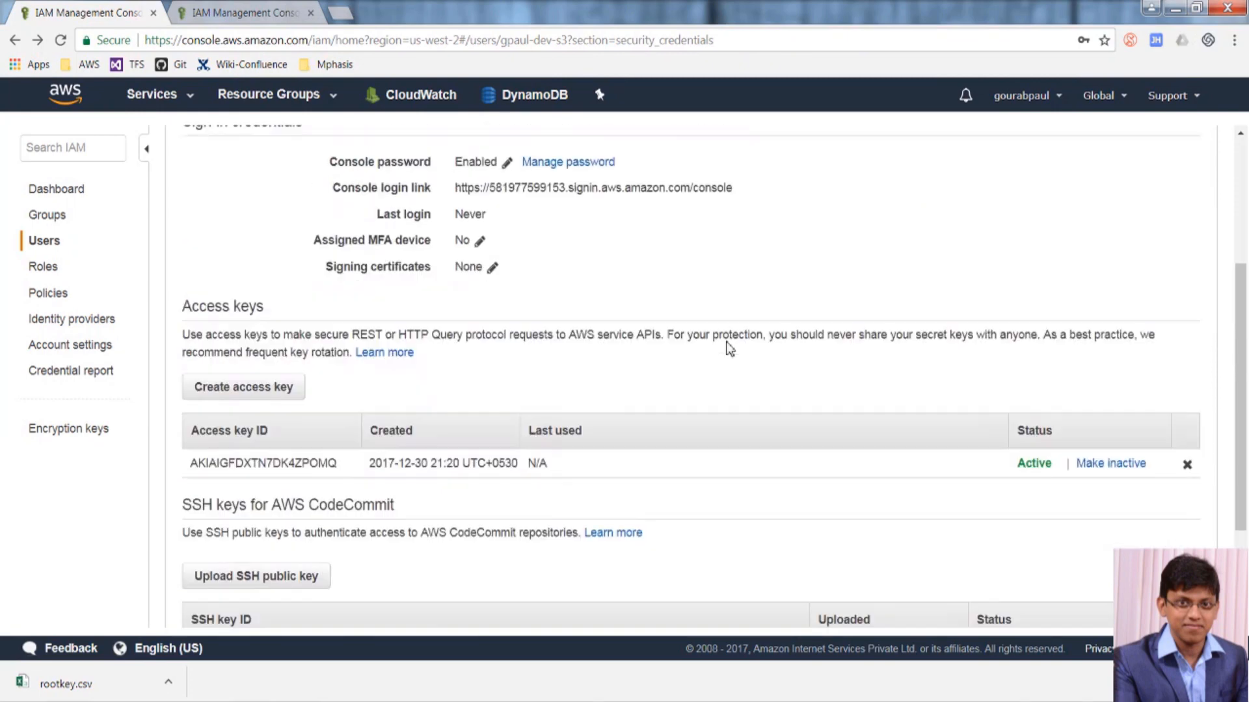
scroll(730, 351, up, 1)
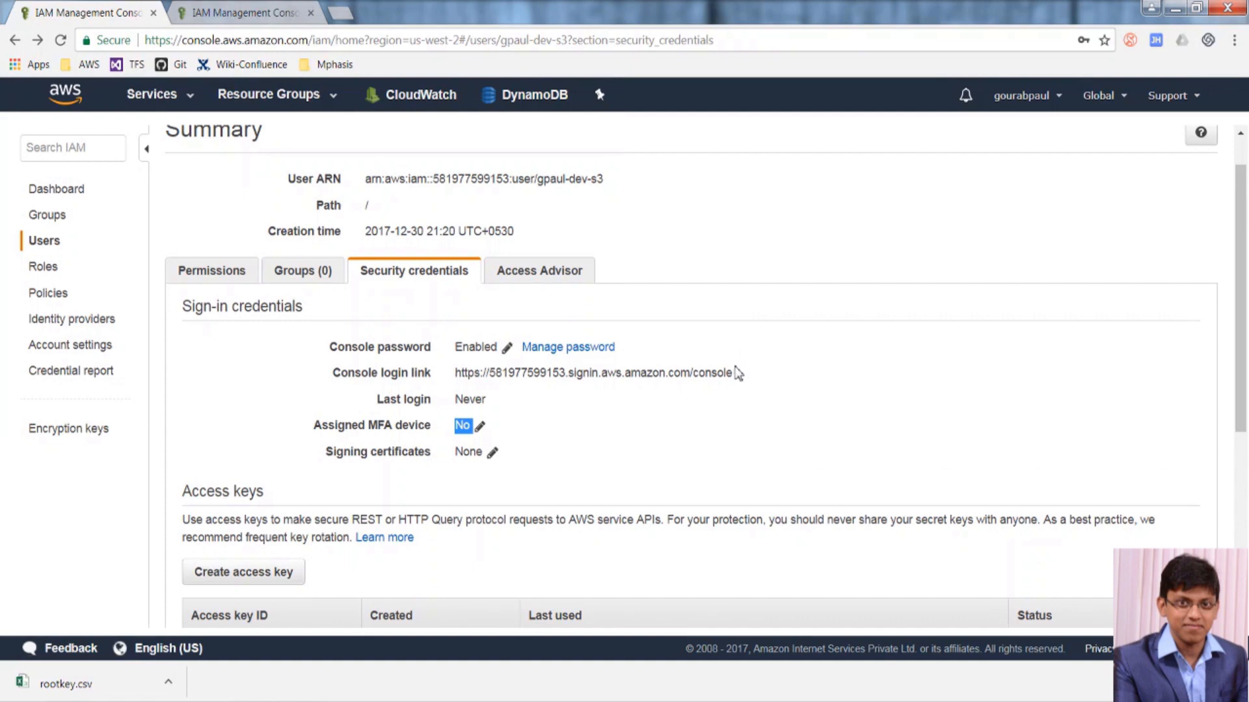
drag(739, 376, 458, 381)
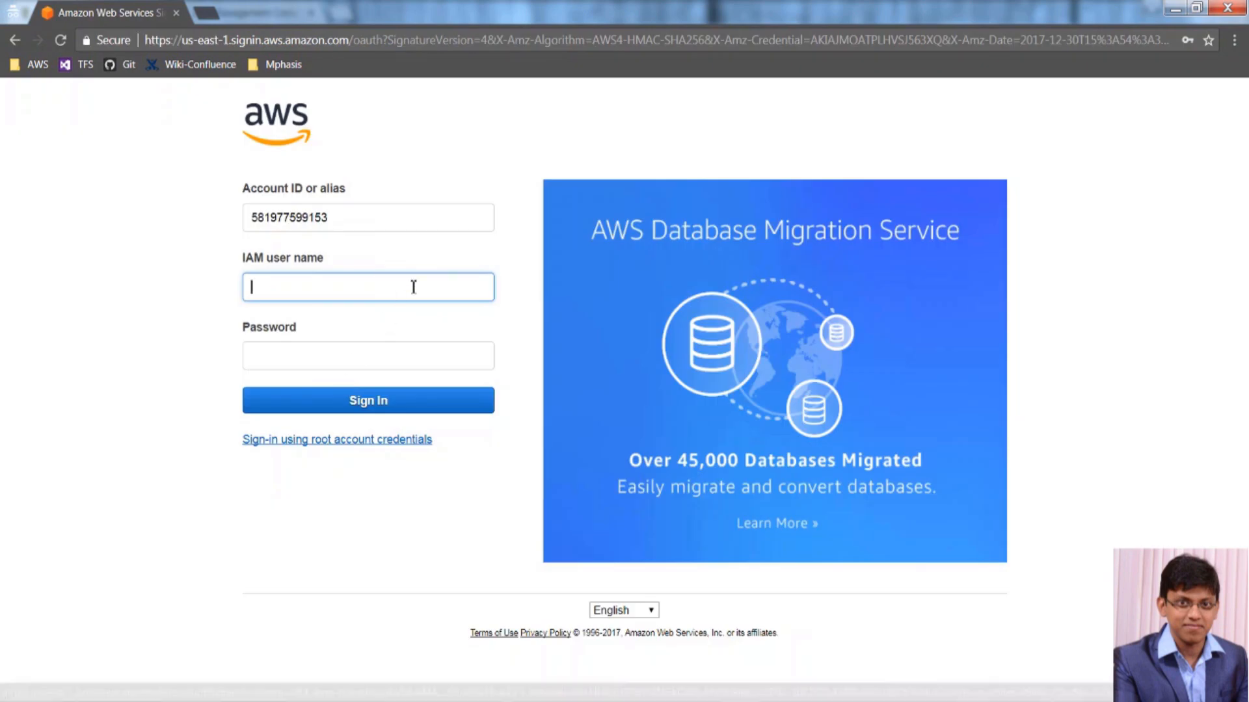
Sign in with the S3 developer IAM user's pasted user name and its password.
key(ctrl+v)
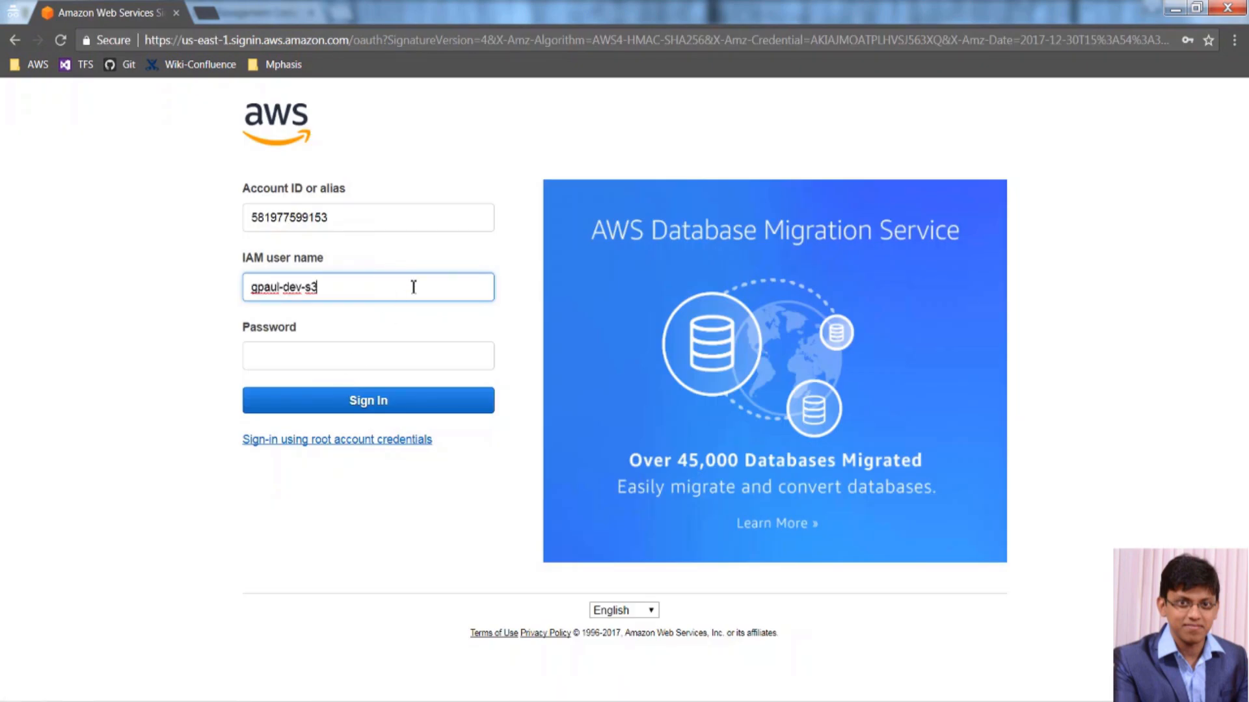
click(312, 363)
text(••)
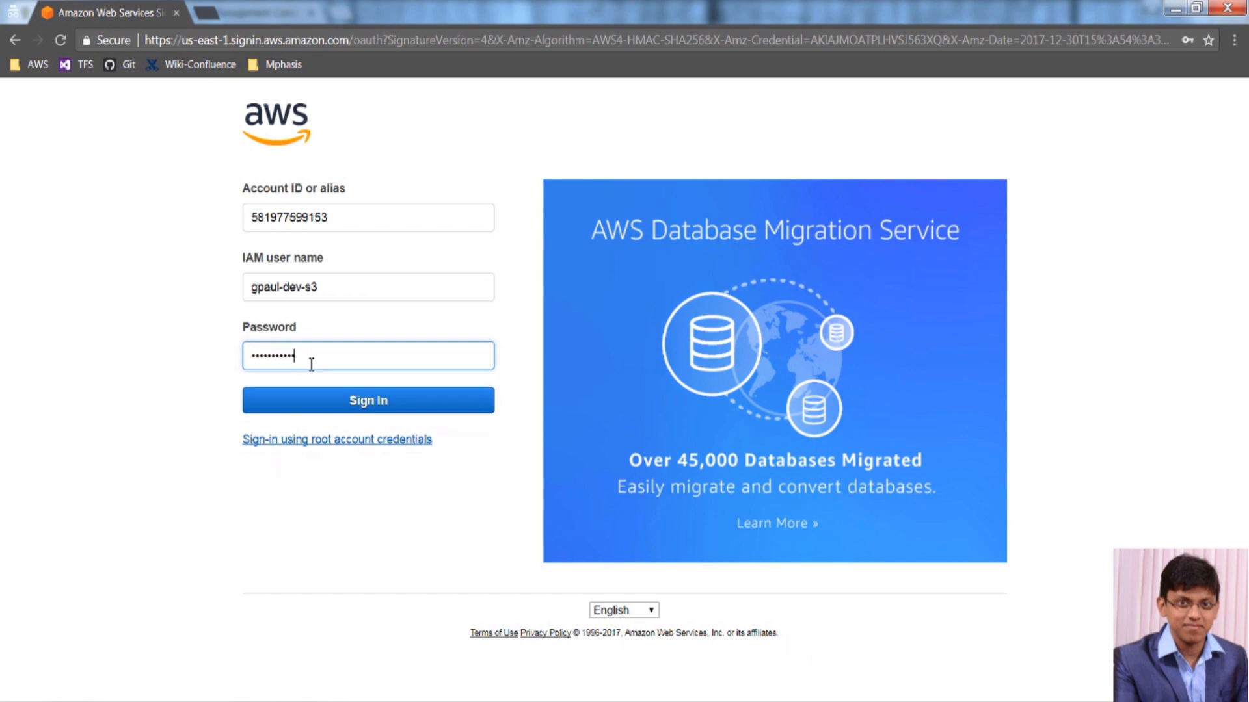
key(Return)
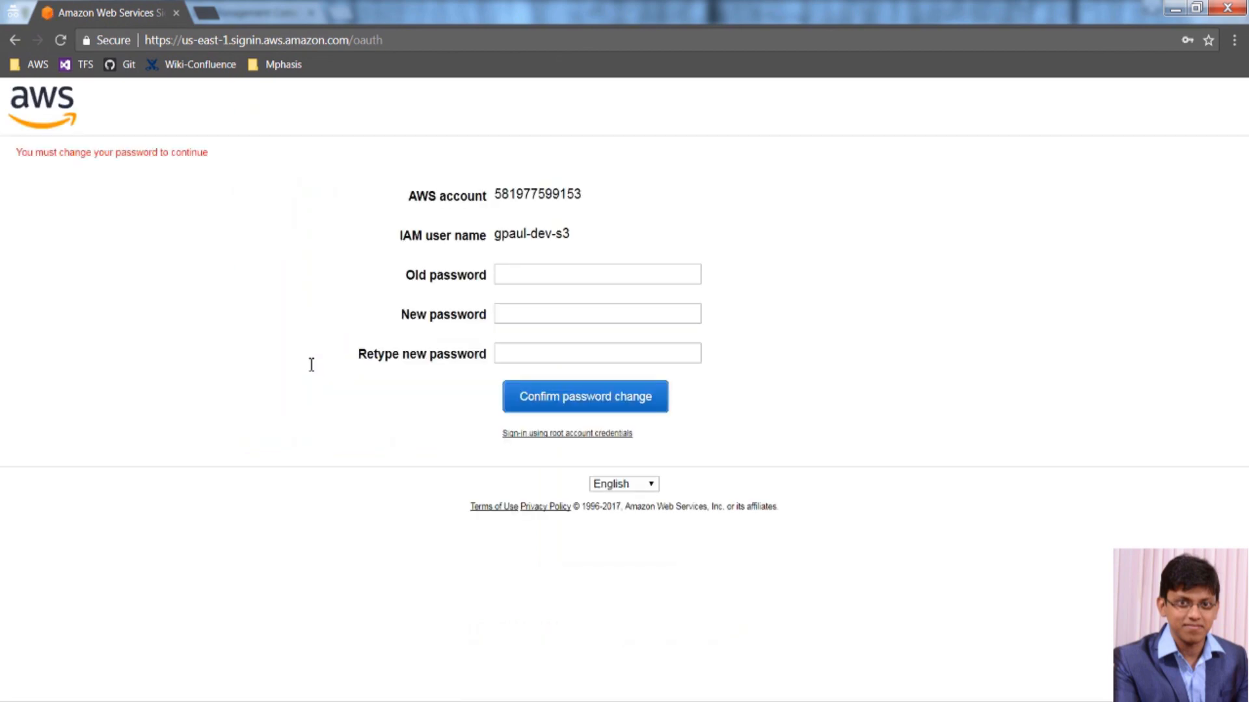
Change the S3 developer's password by entering the old password and the new one twice.
click(594, 279)
text(••)
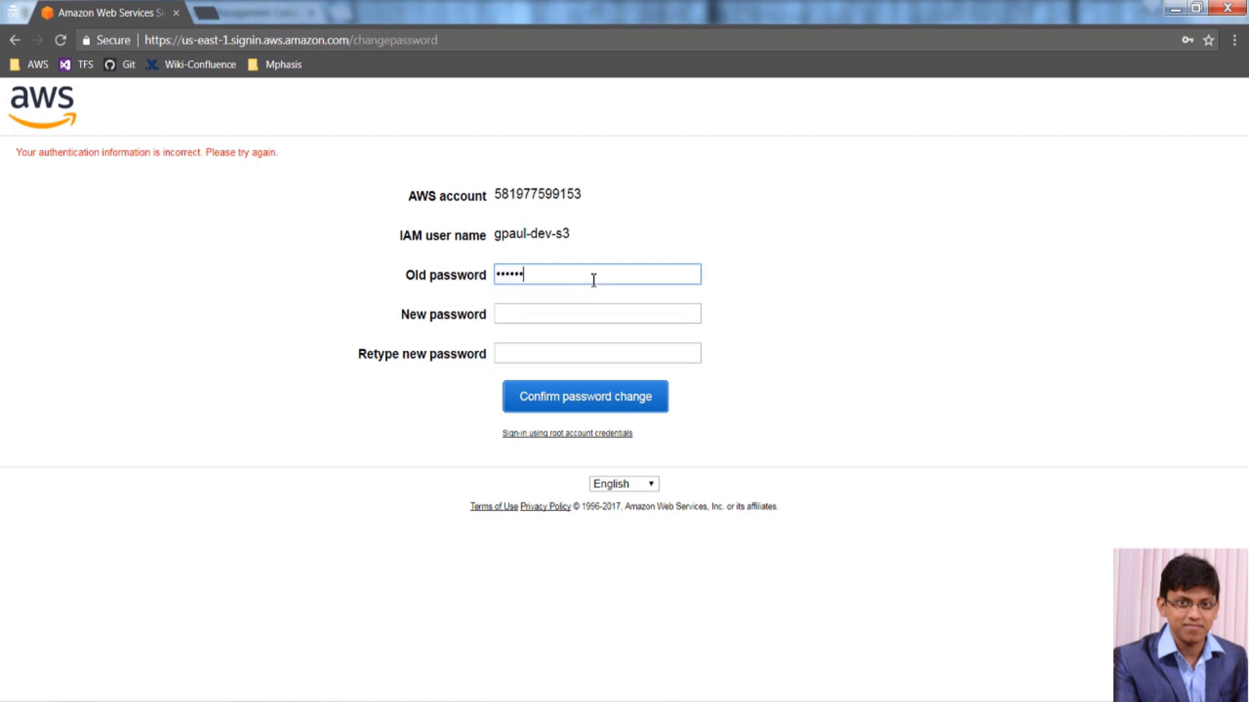
text(•••••••••)
key(Tab)
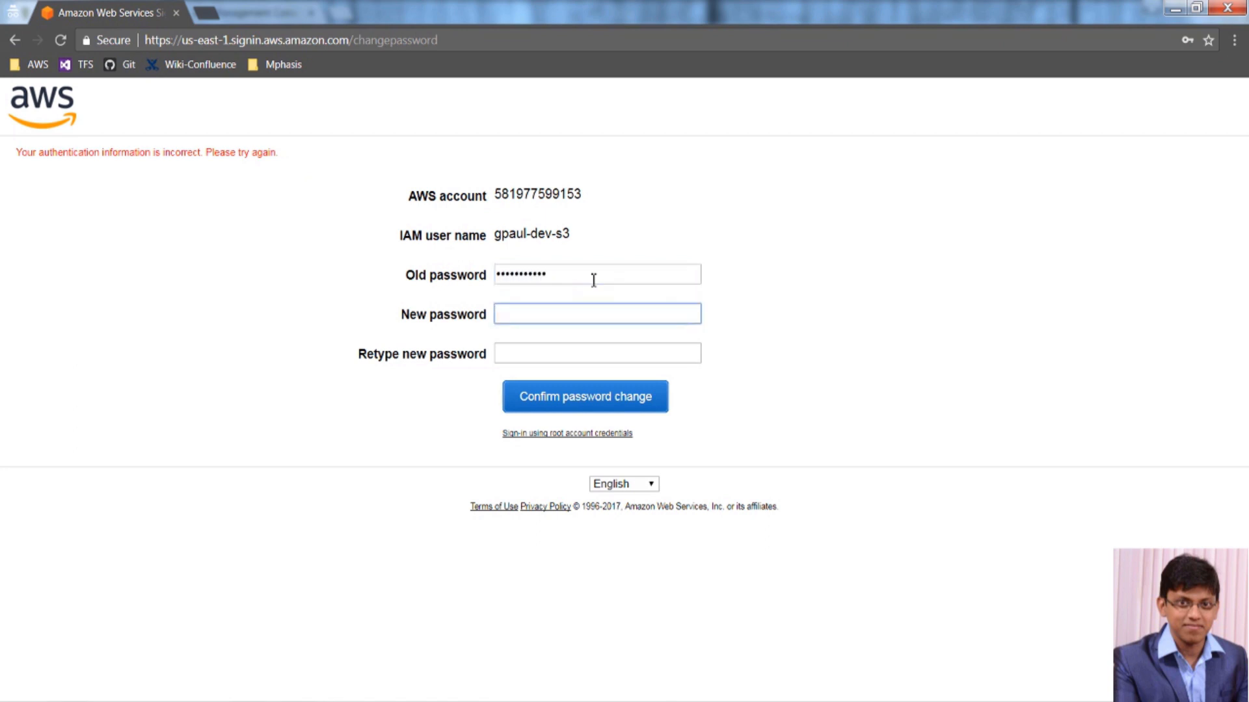
text(•••••••)
key(Tab)
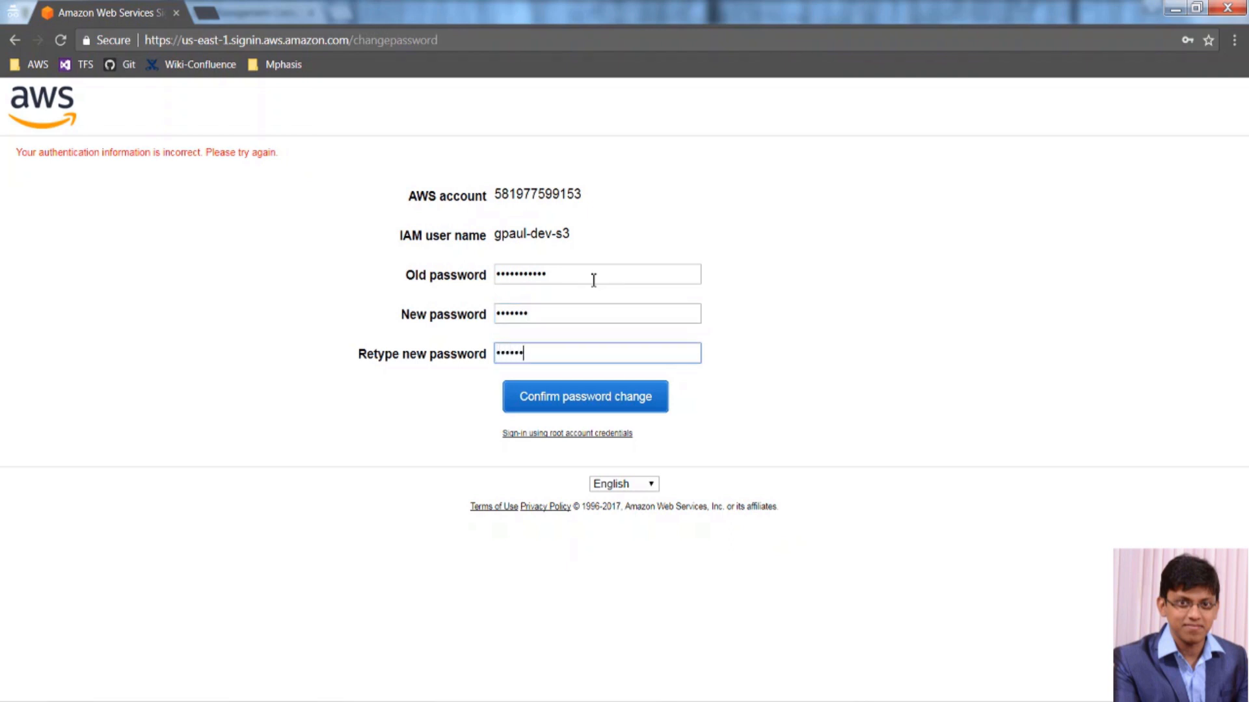
key(Return)
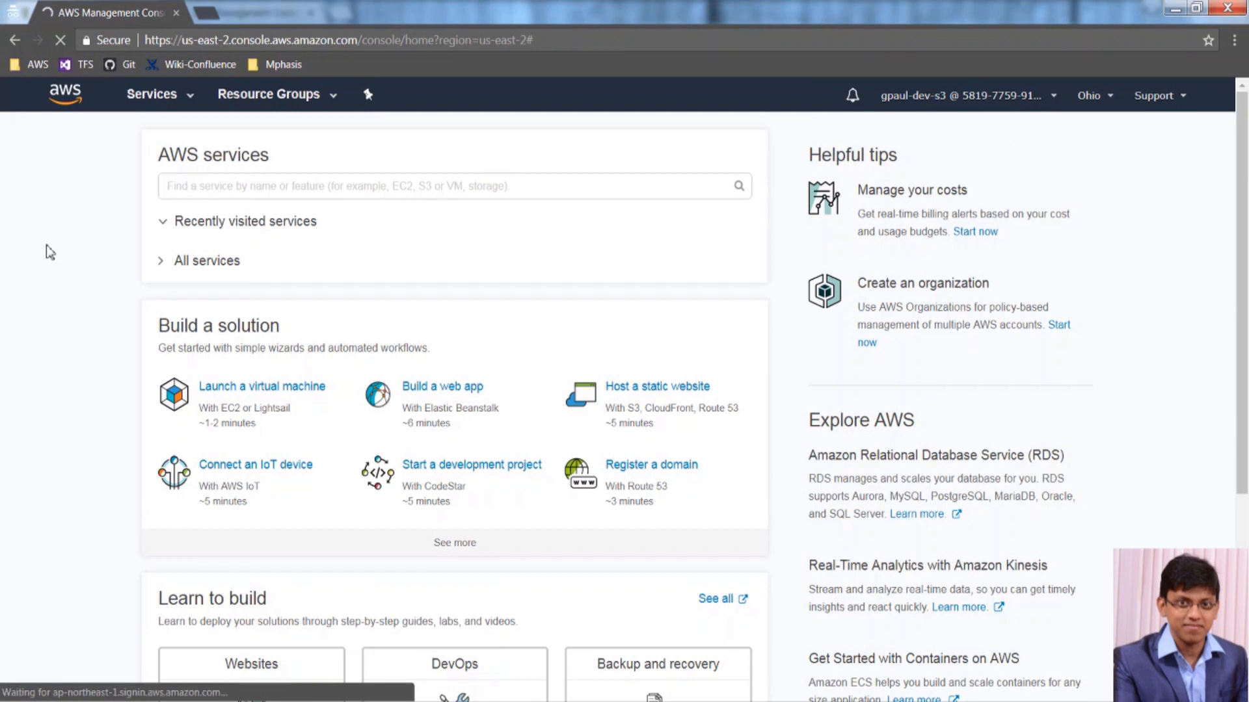
Create the S3 bucket gpaul-dev in US East (Ohio) with default properties.
click(173, 99)
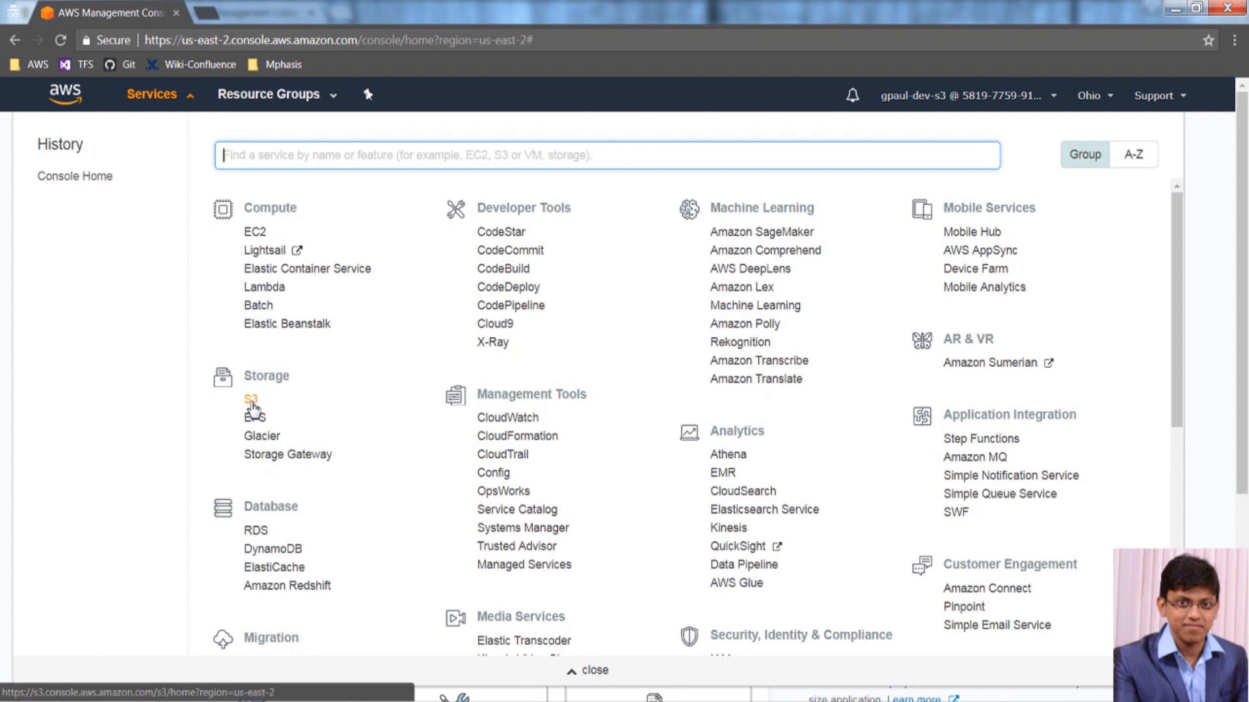
click(251, 402)
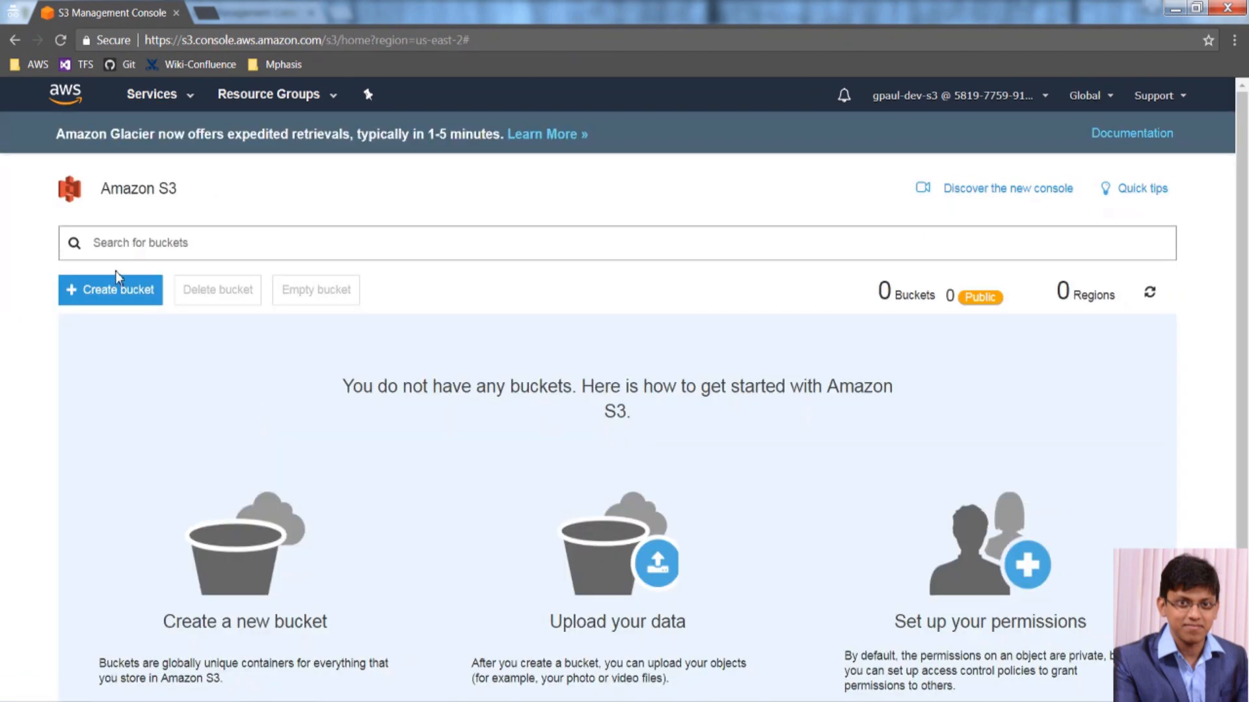
click(116, 291)
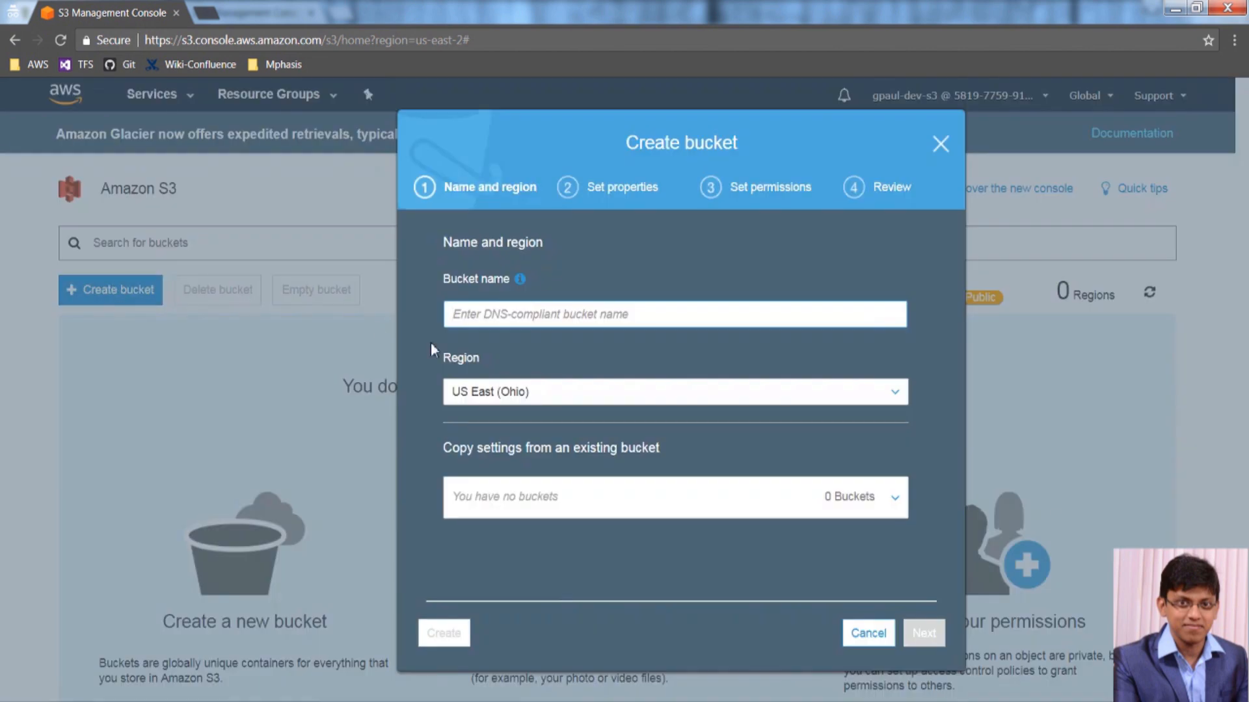
text(gpa)
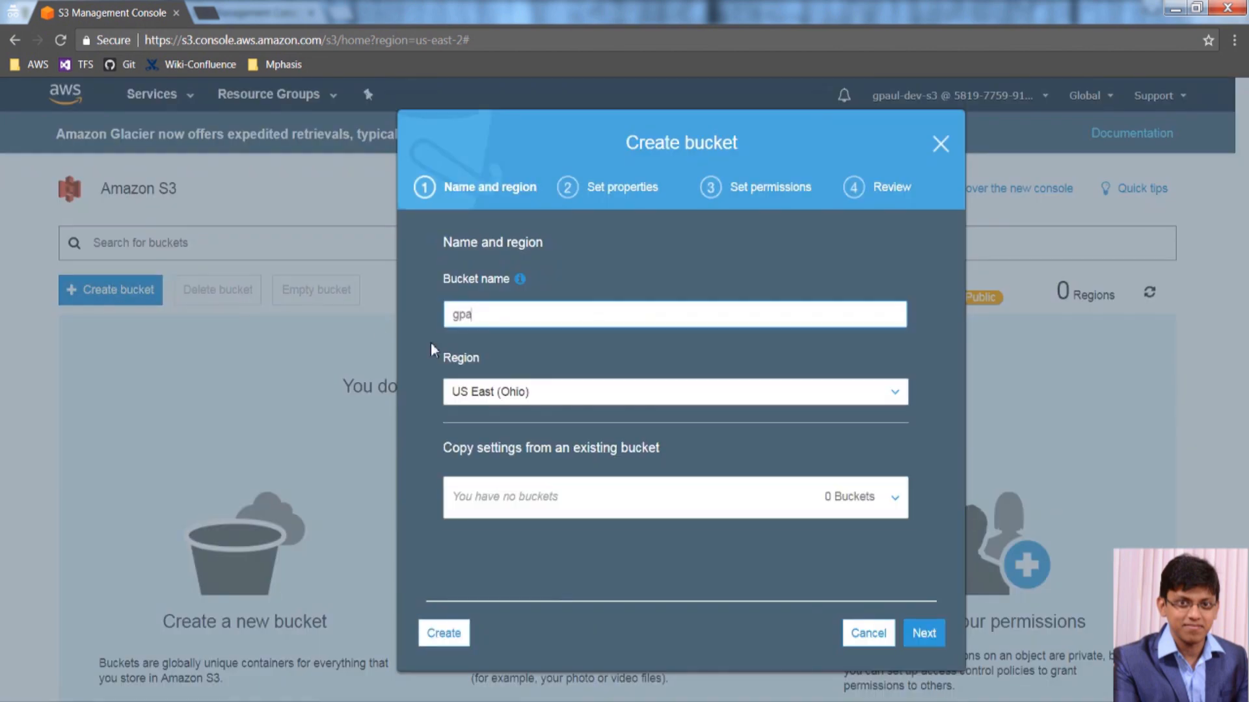
text(ul-dev)
click(924, 634)
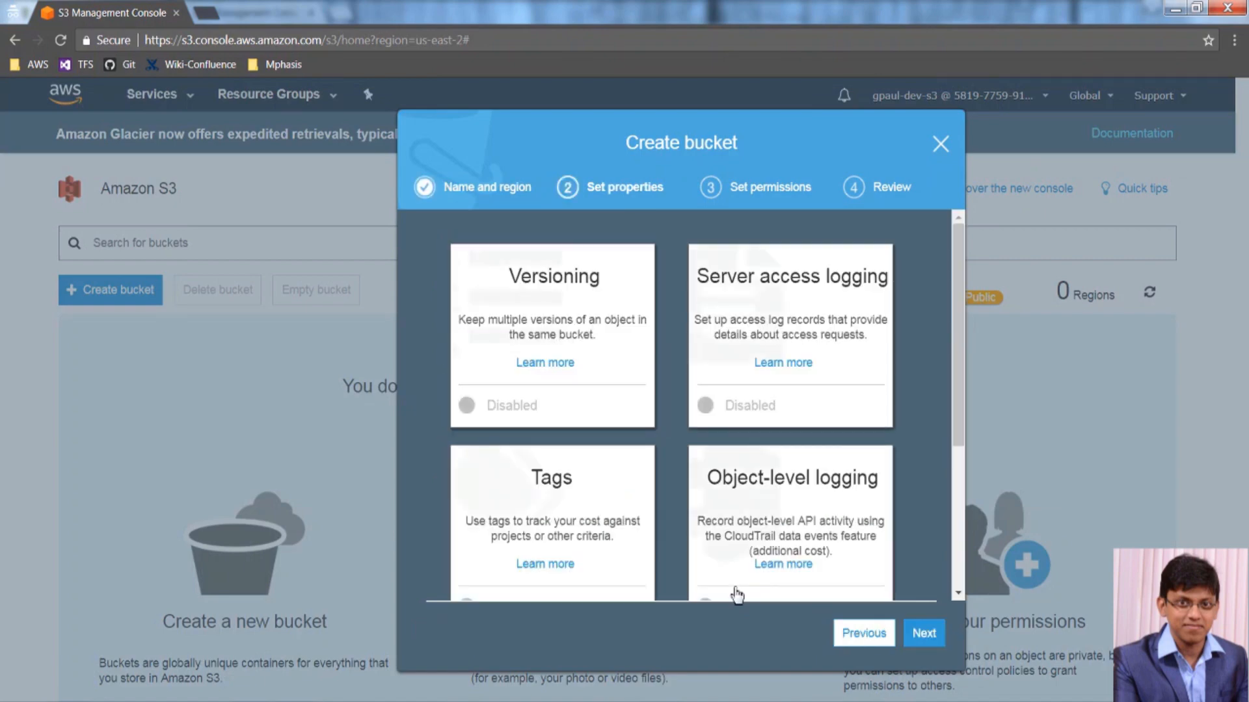
scroll(886, 505, down, 3)
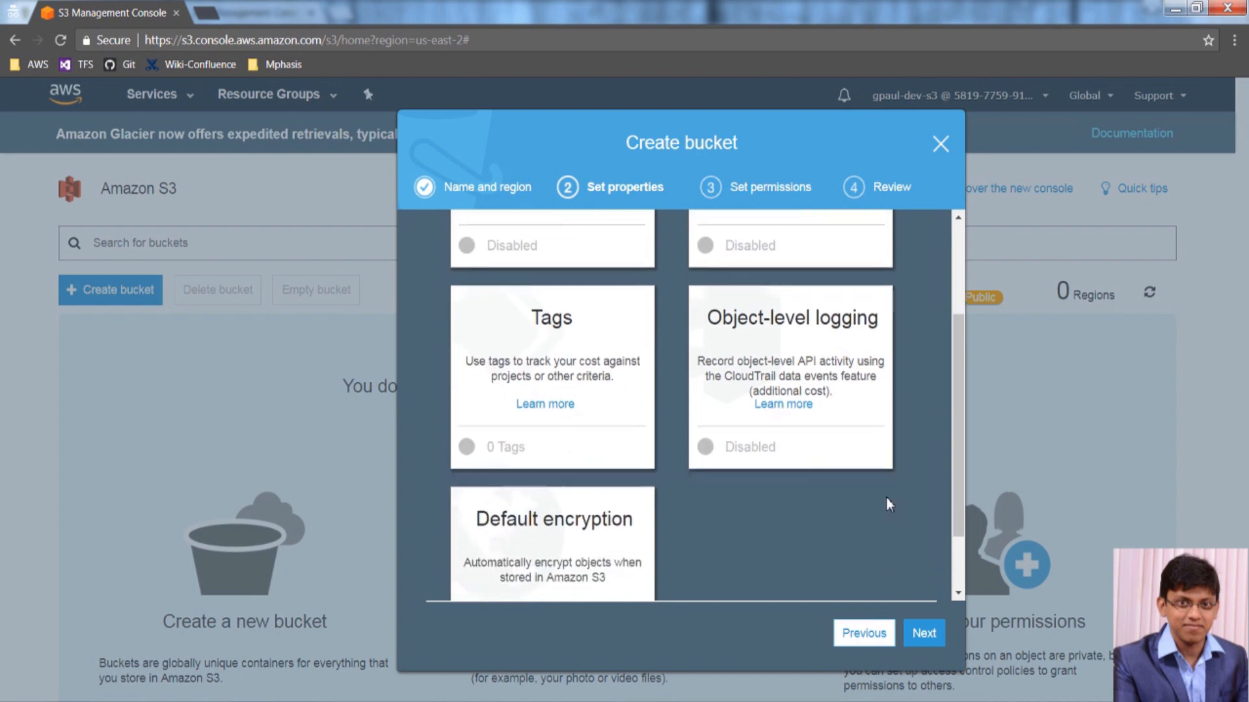
click(929, 633)
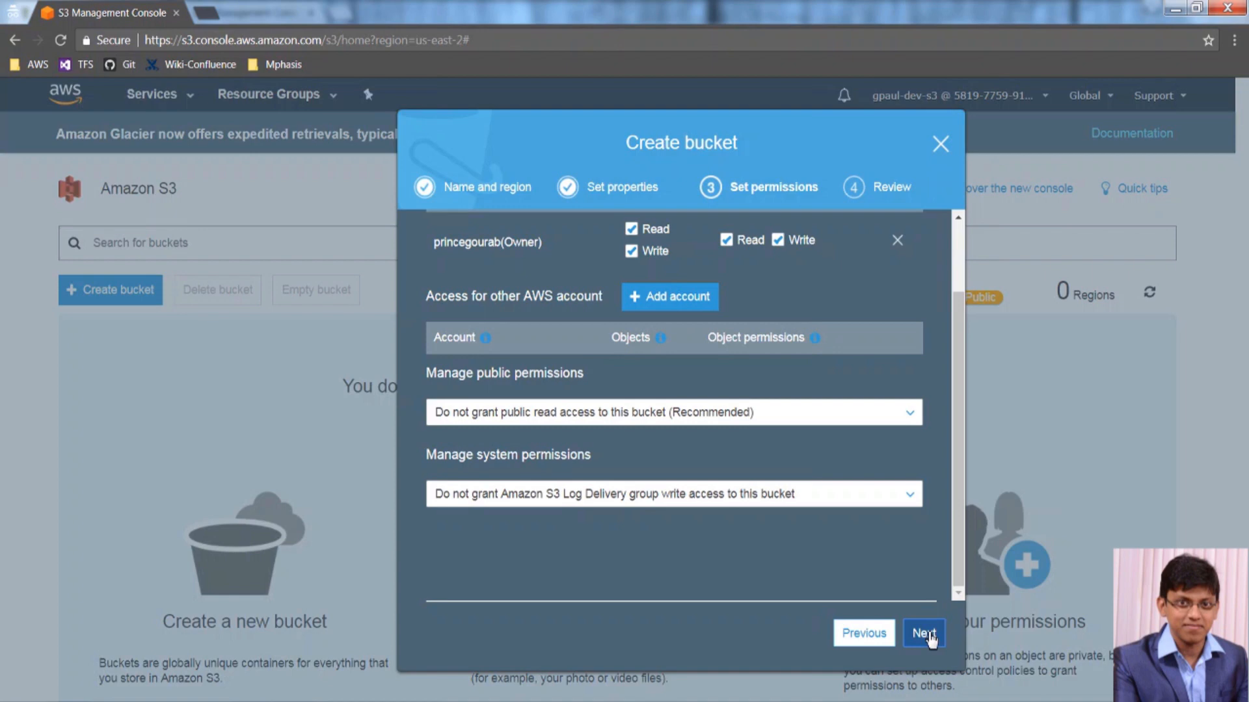
click(929, 634)
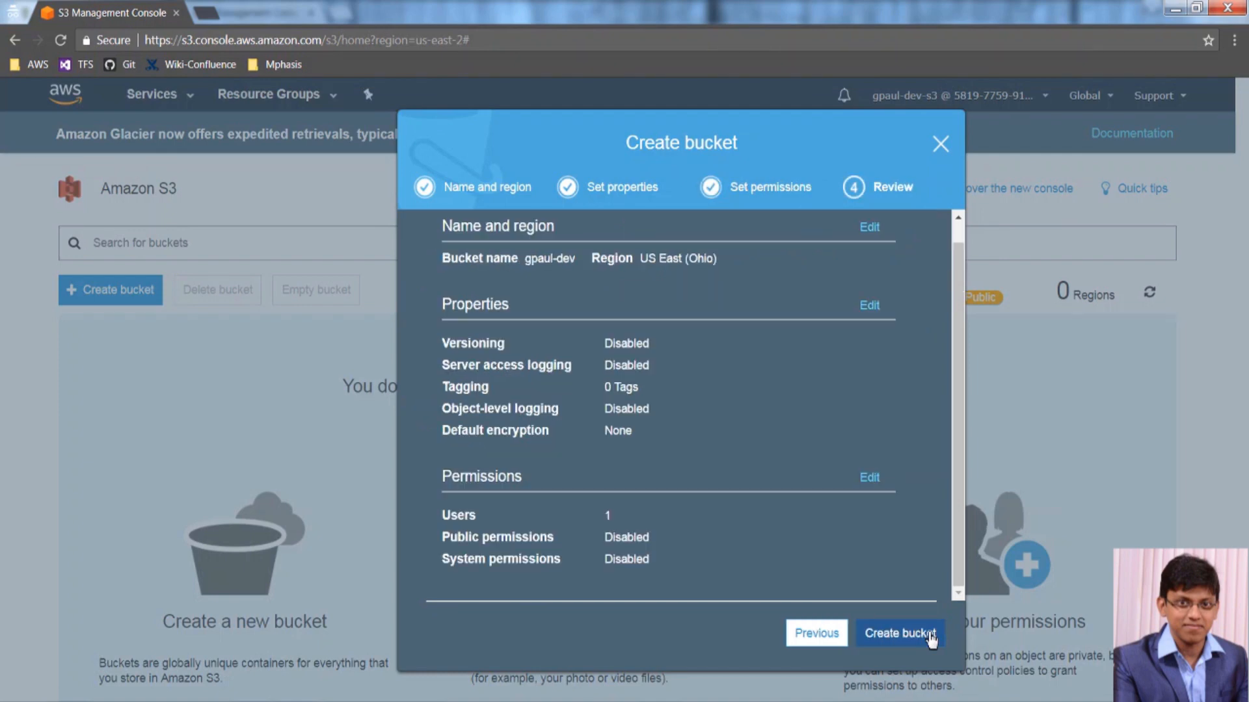
click(931, 634)
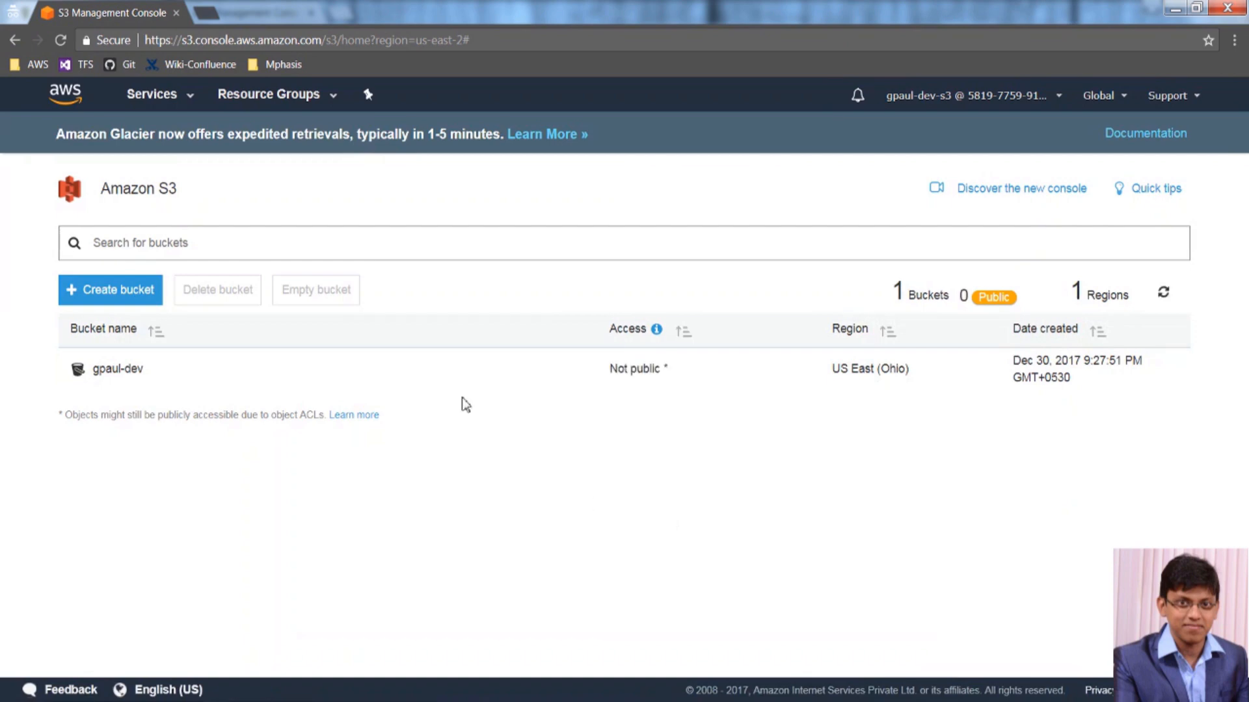
Open gpaul-dev, then delete it from the bucket list, typing its name to confirm.
click(104, 369)
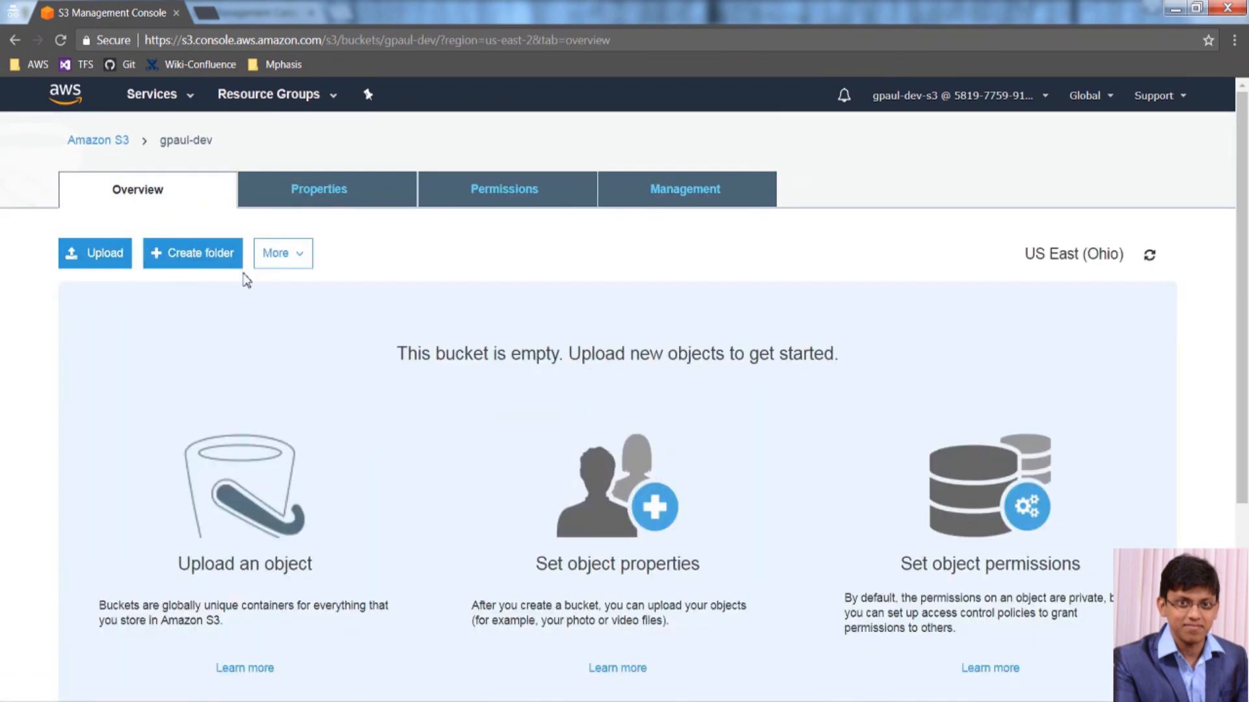
click(112, 141)
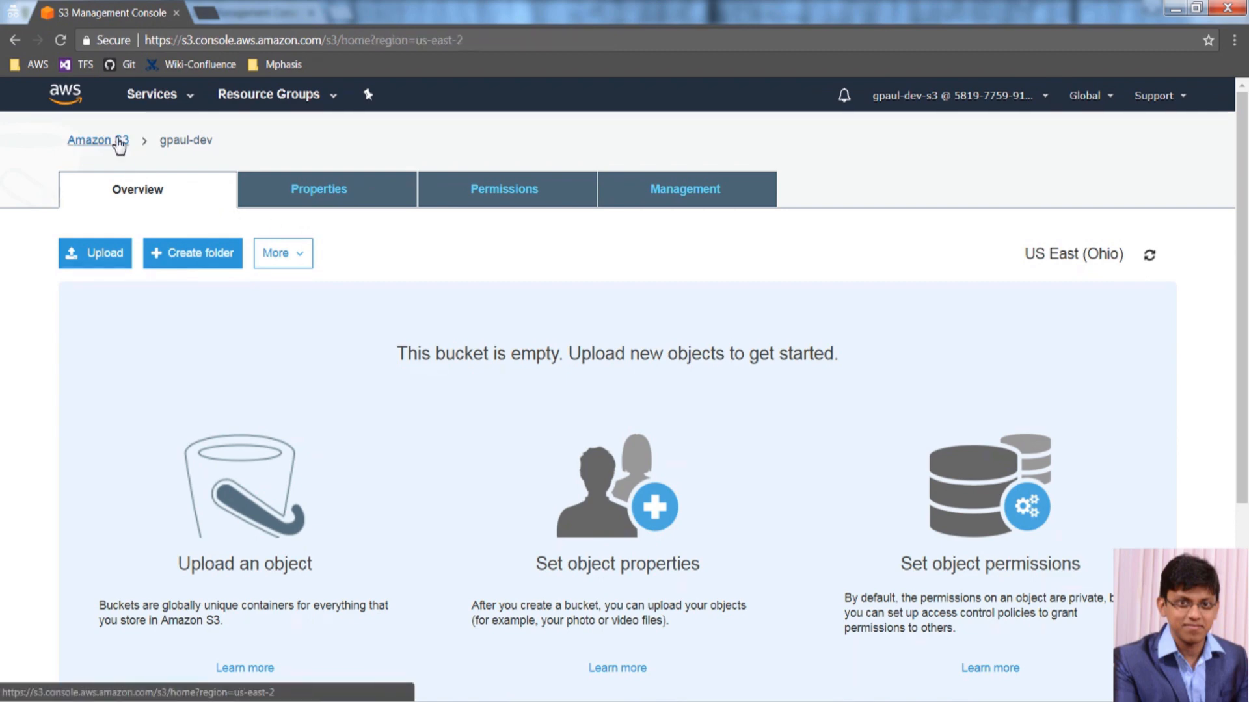
click(257, 366)
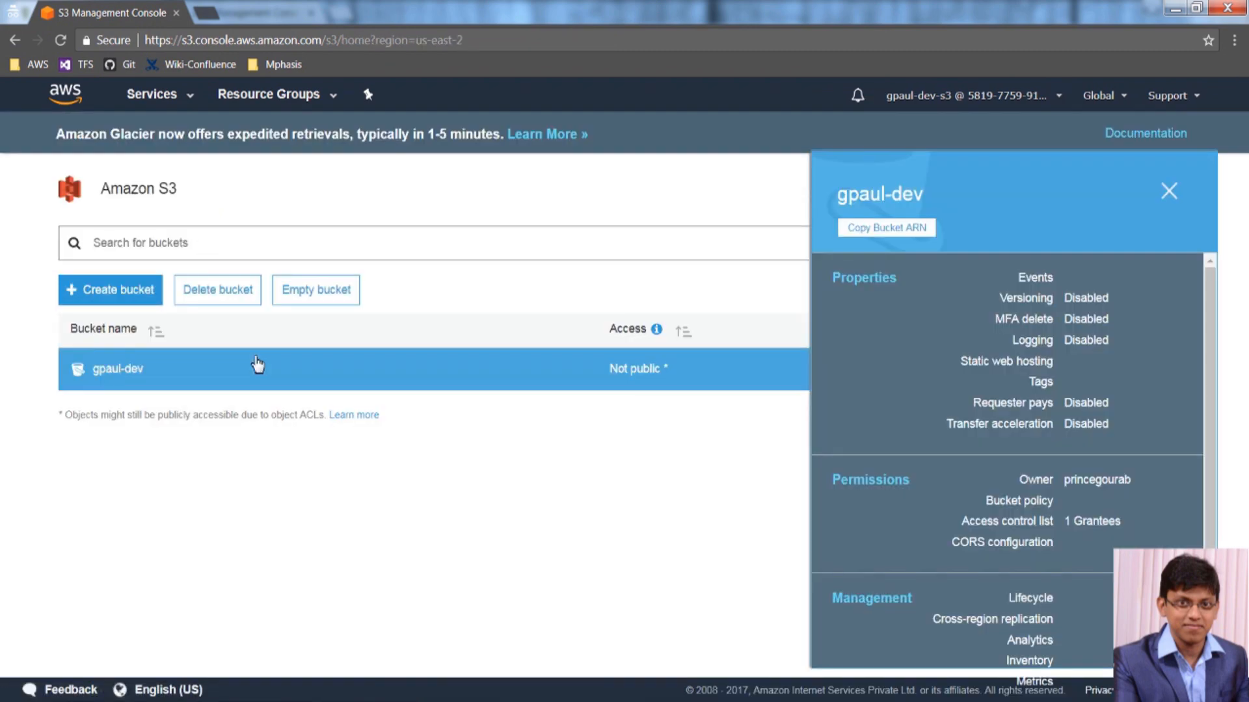
click(234, 288)
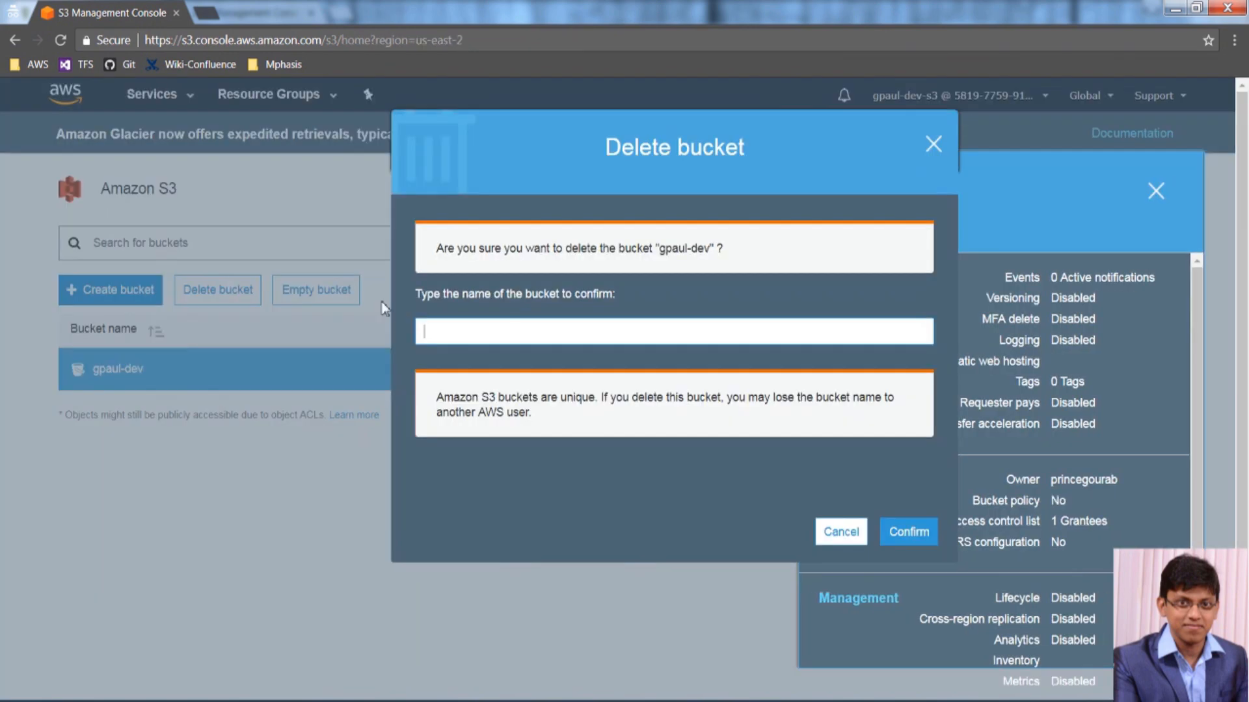
text(gpaul-dev)
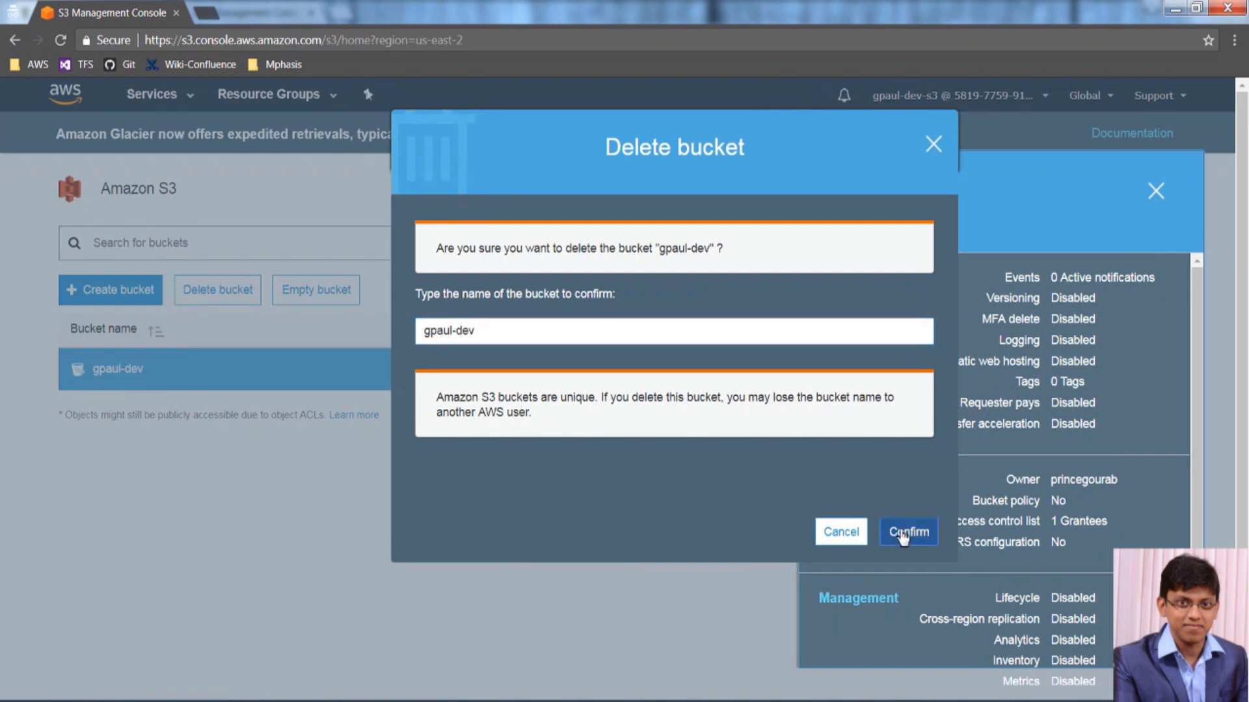
click(904, 533)
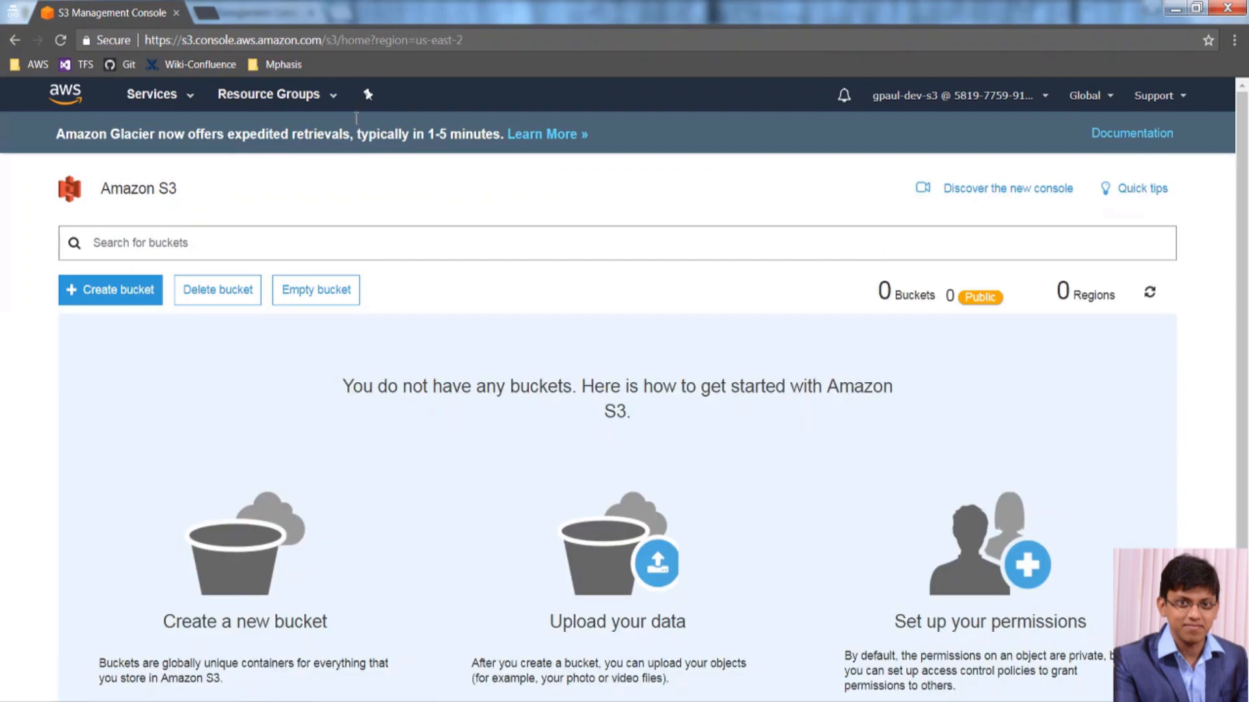
Visit EC2, then Lambda, and select Lambda's lambda:GetAccountSettings not-authorized error.
click(171, 97)
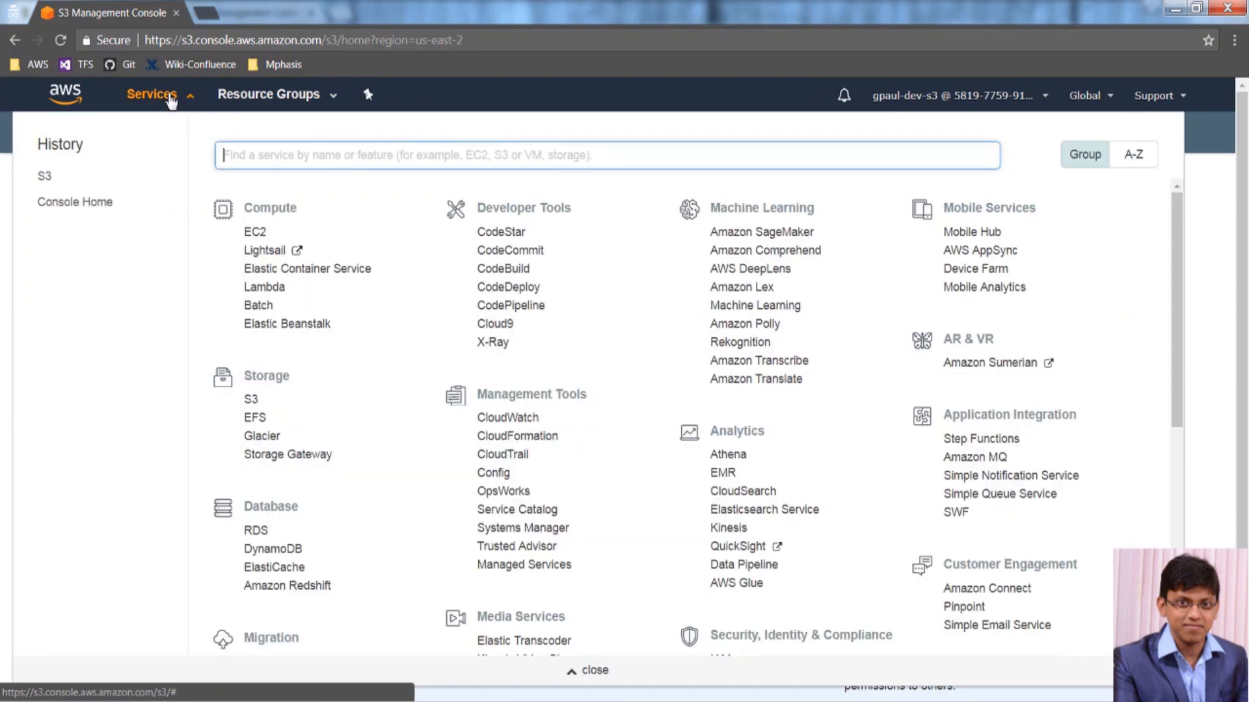
click(252, 235)
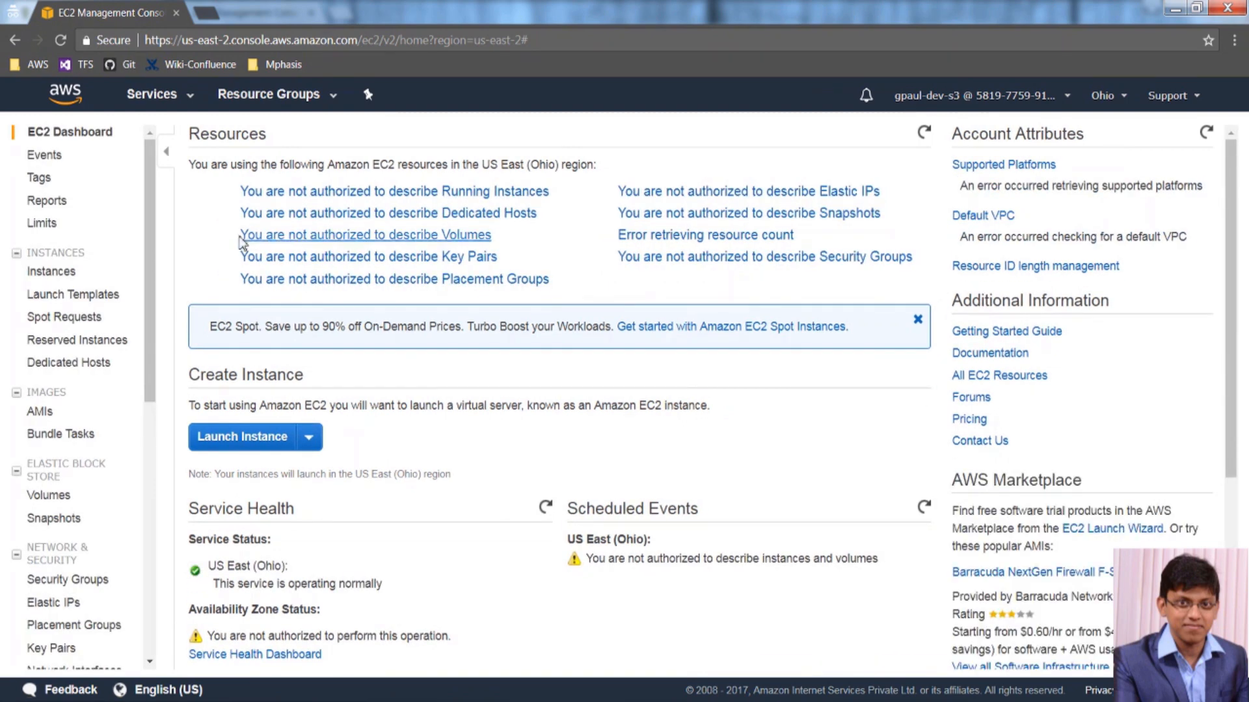
click(174, 97)
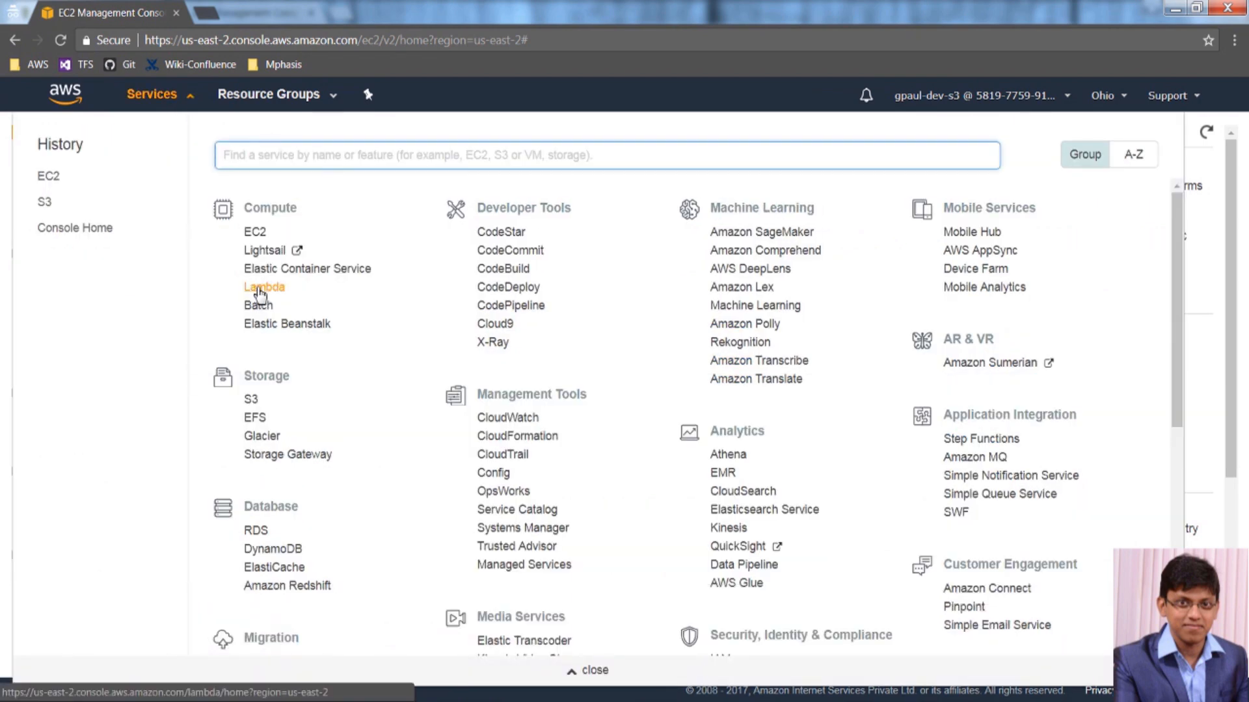
click(258, 289)
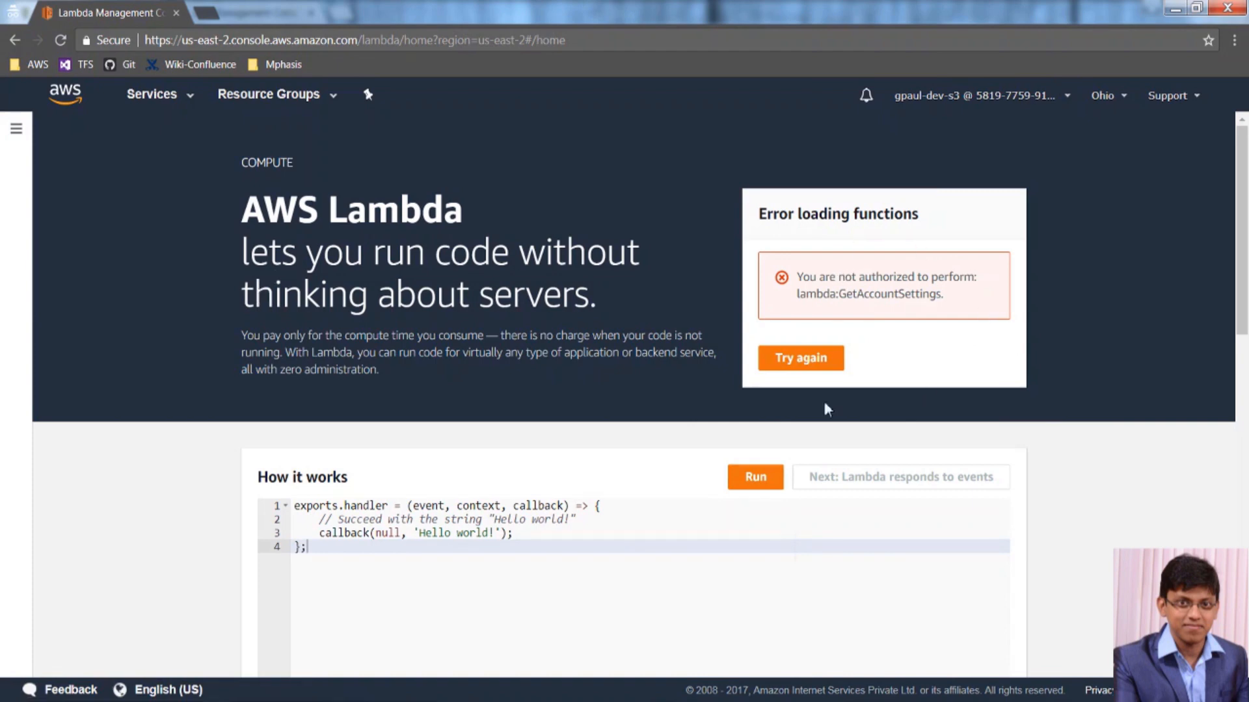
triple_click(948, 313)
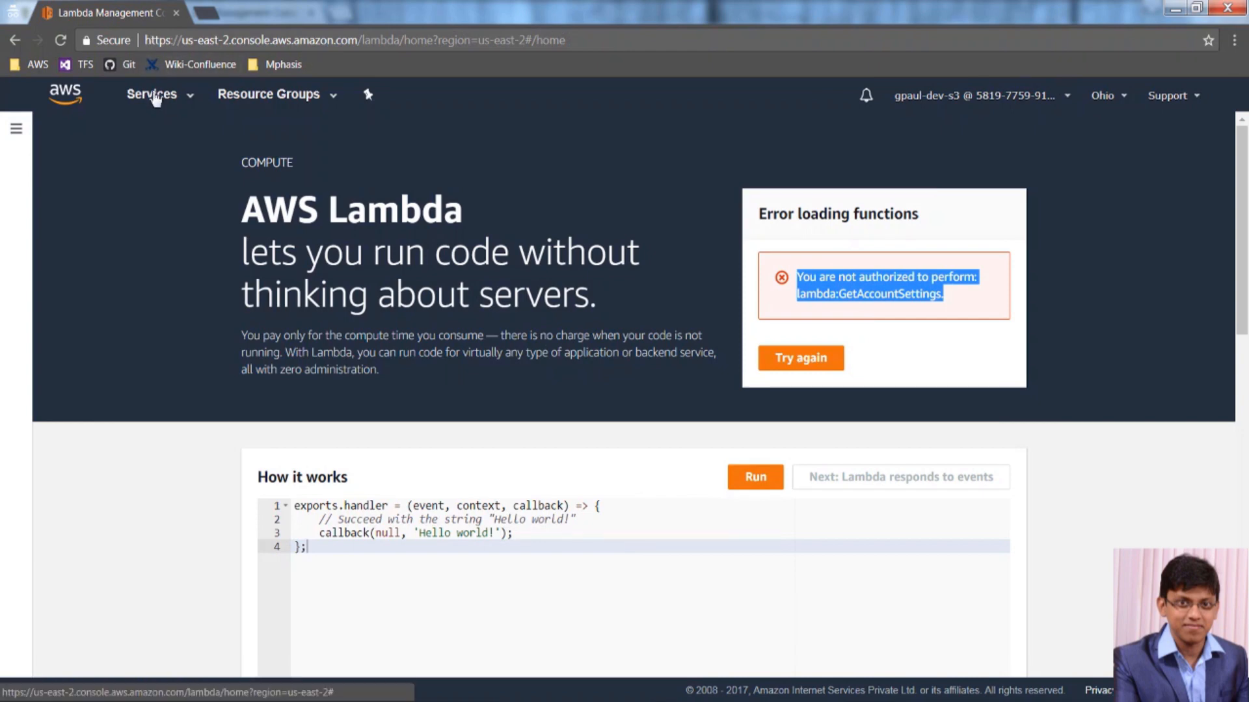
click(154, 95)
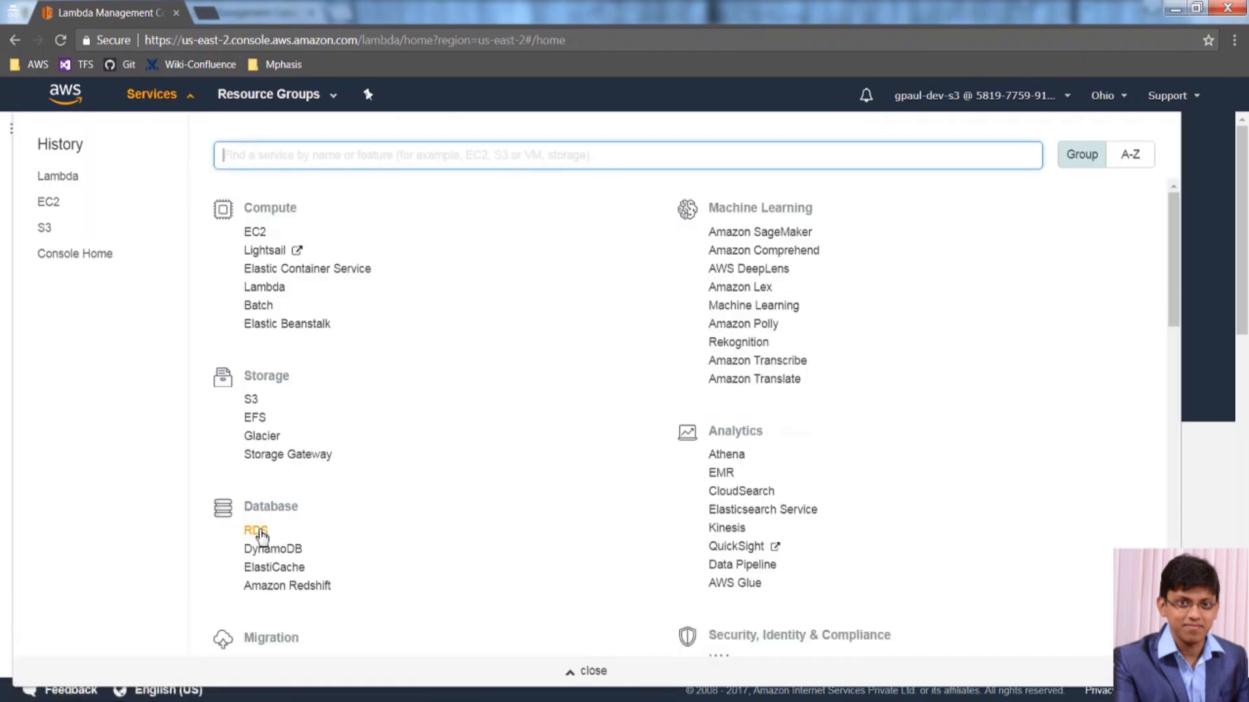
Start launching an RDS DB instance and inspect the rds:DescribeDBEngineVersions AccessDenied error.
click(259, 532)
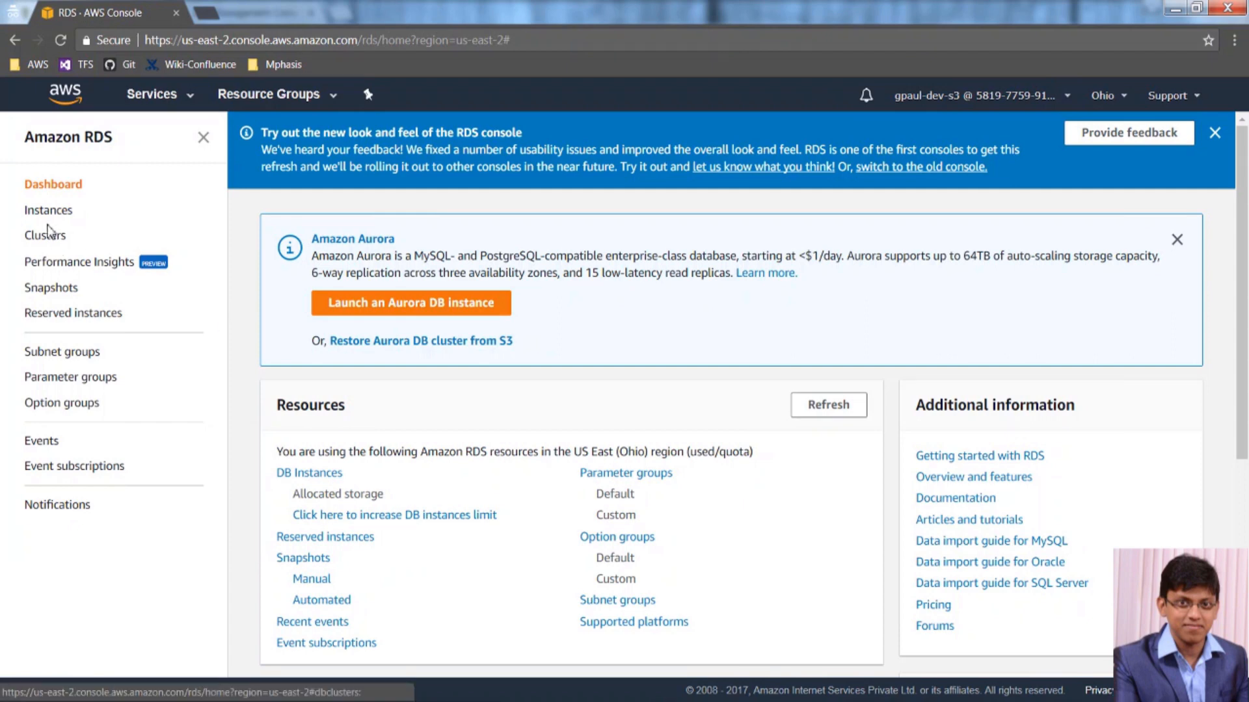
click(44, 210)
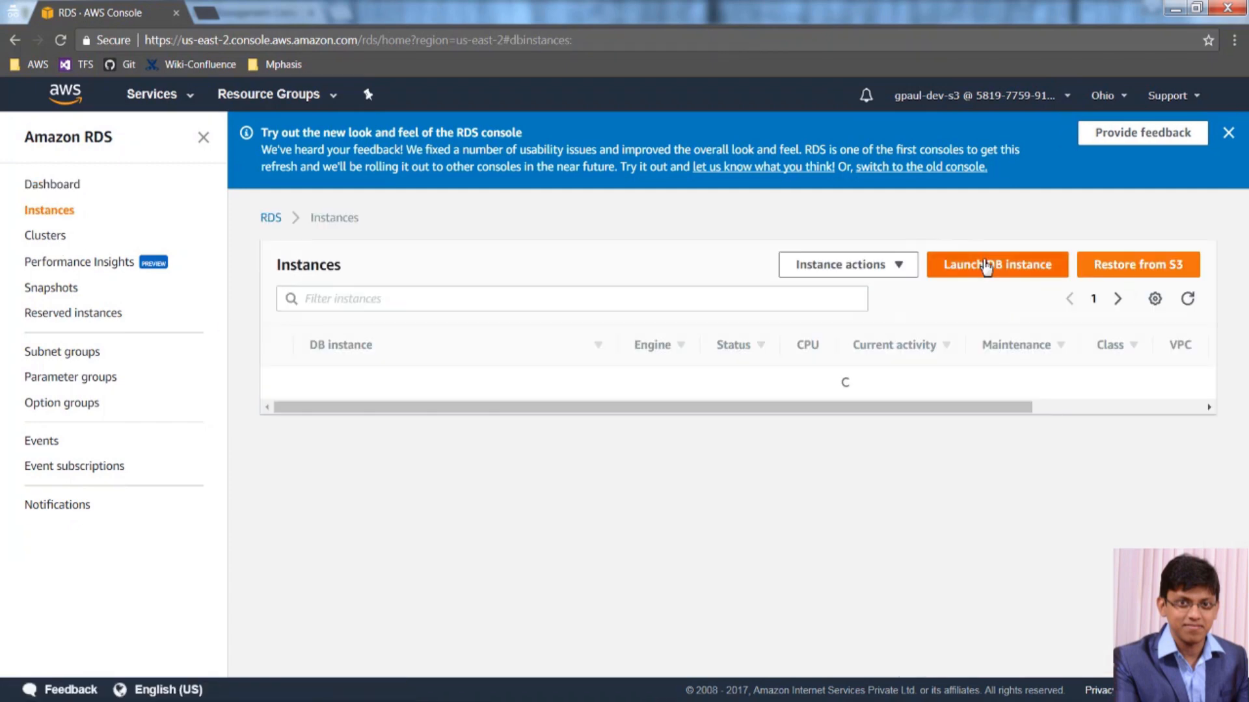
click(986, 267)
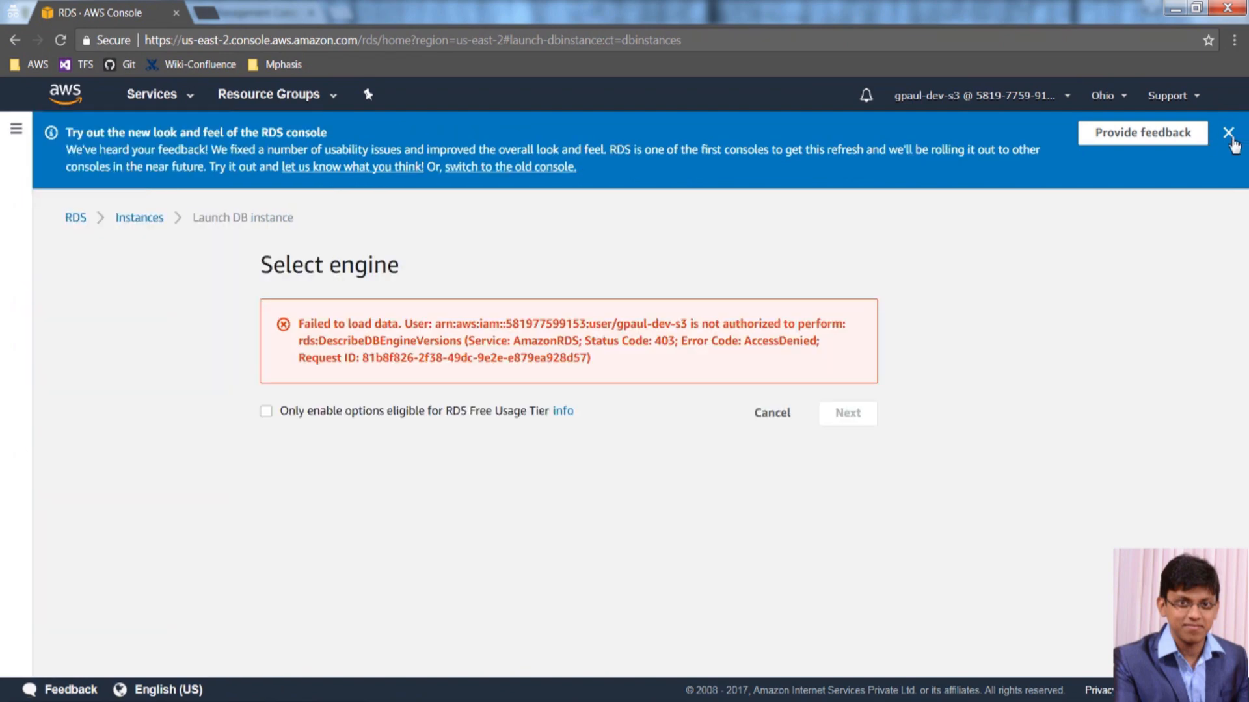
click(1228, 132)
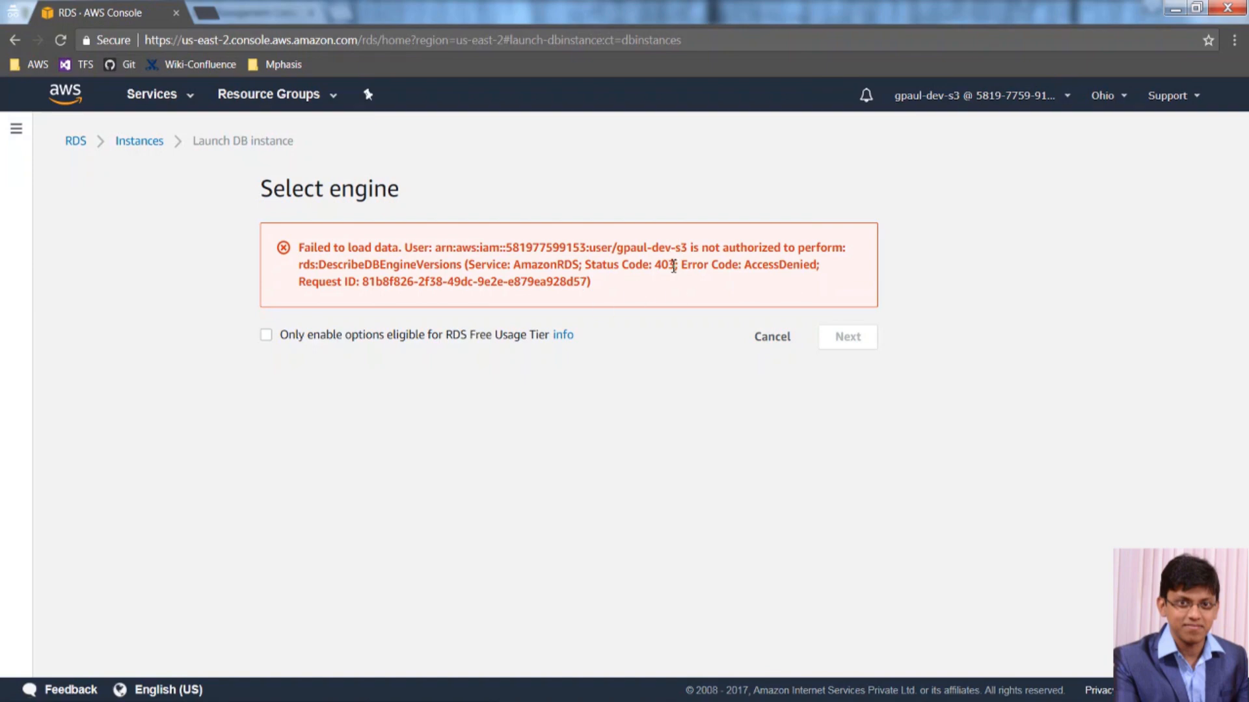
drag(600, 297, 375, 246)
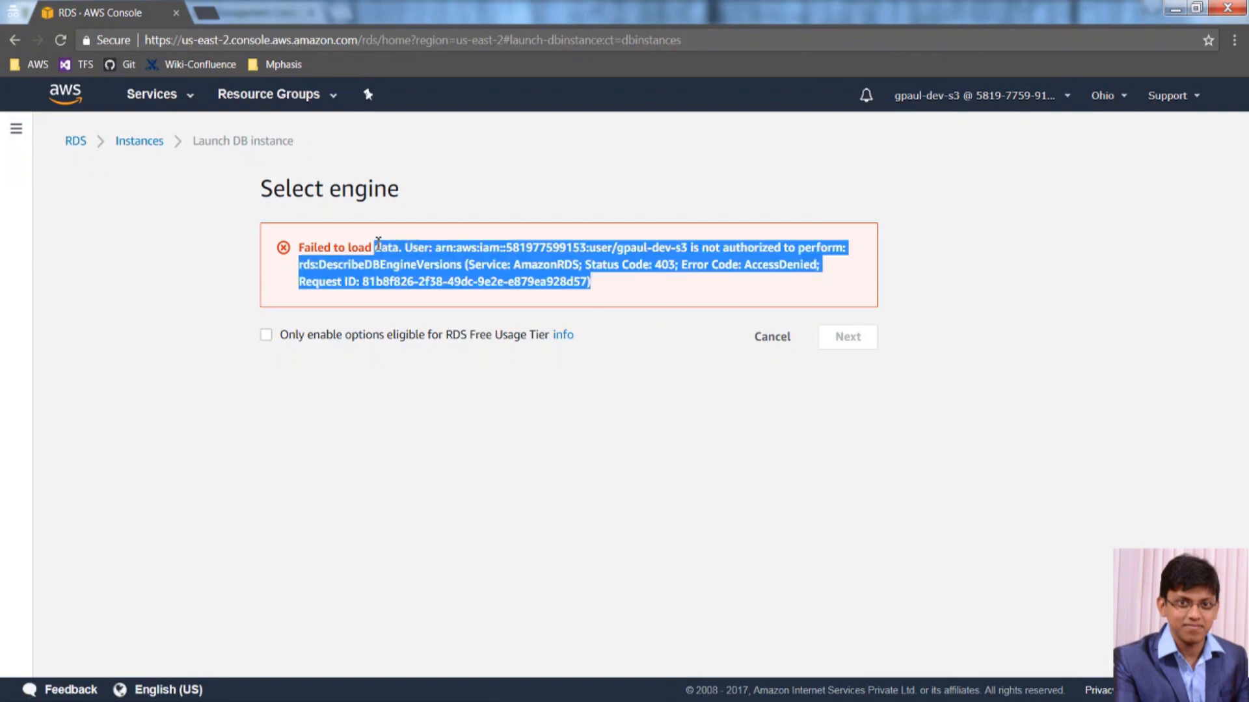
click(1085, 224)
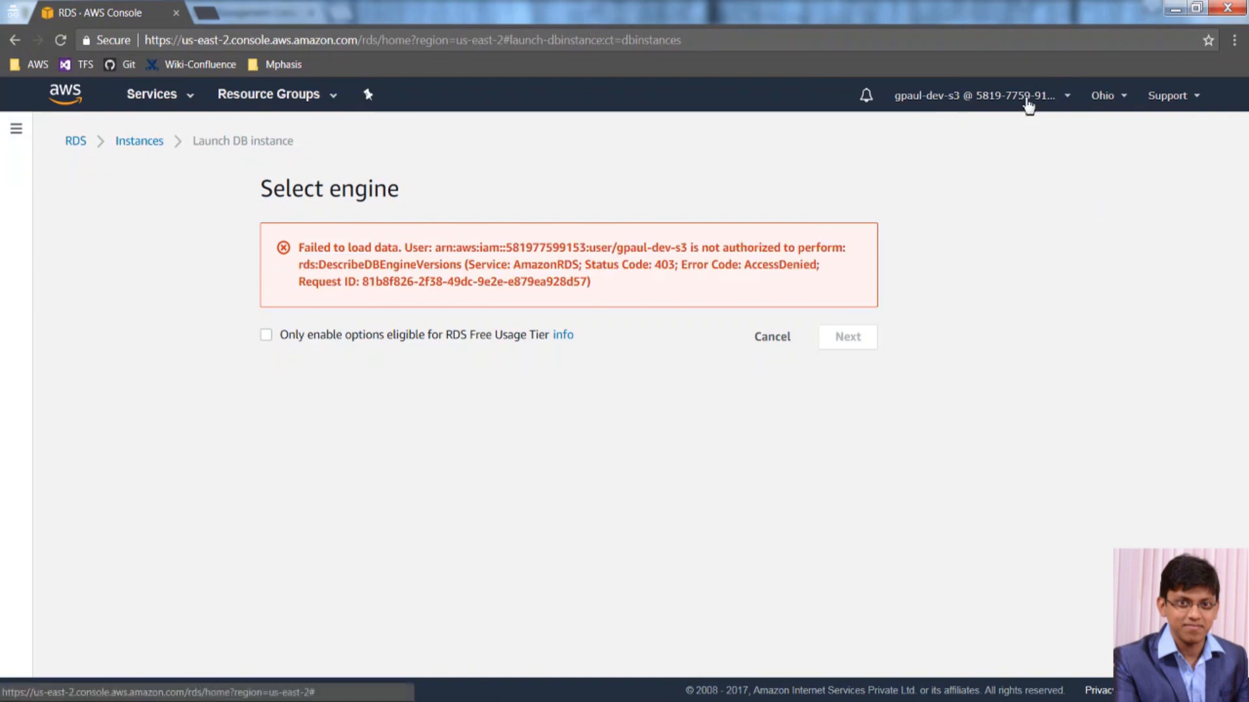
Try listing IAM users from My Security Credentials, getting the iam:ListUsers permission error.
click(1028, 104)
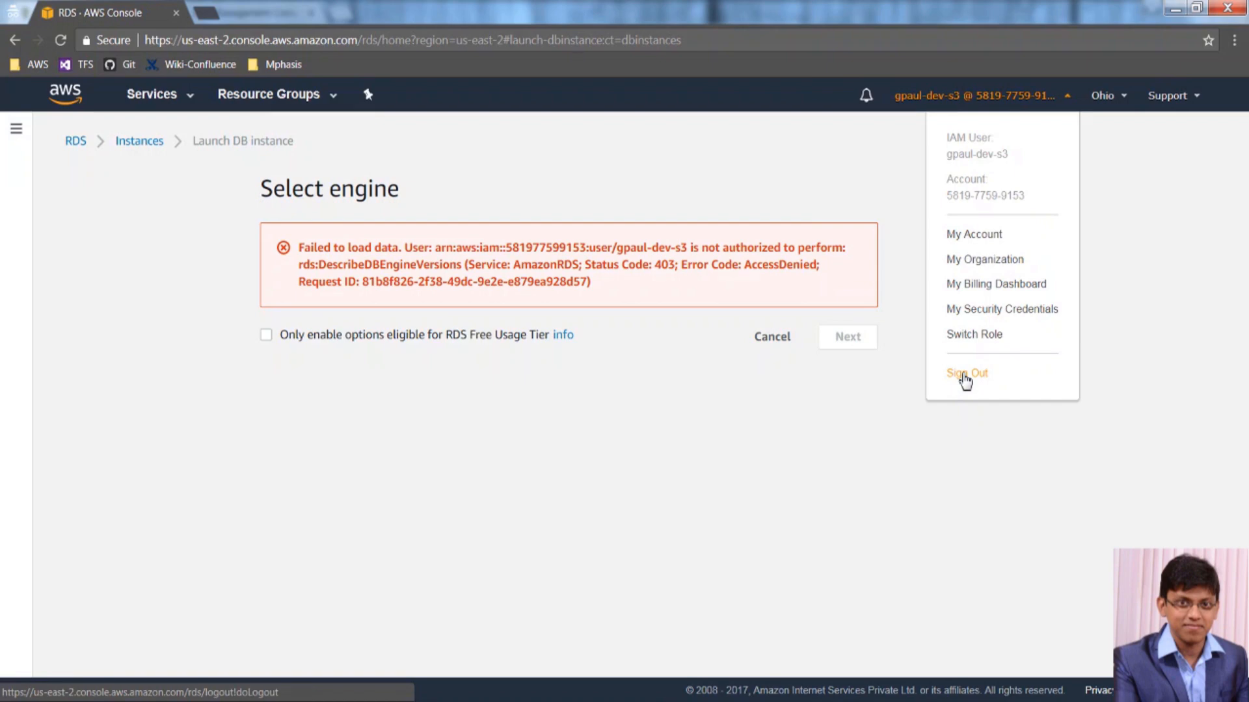
click(981, 311)
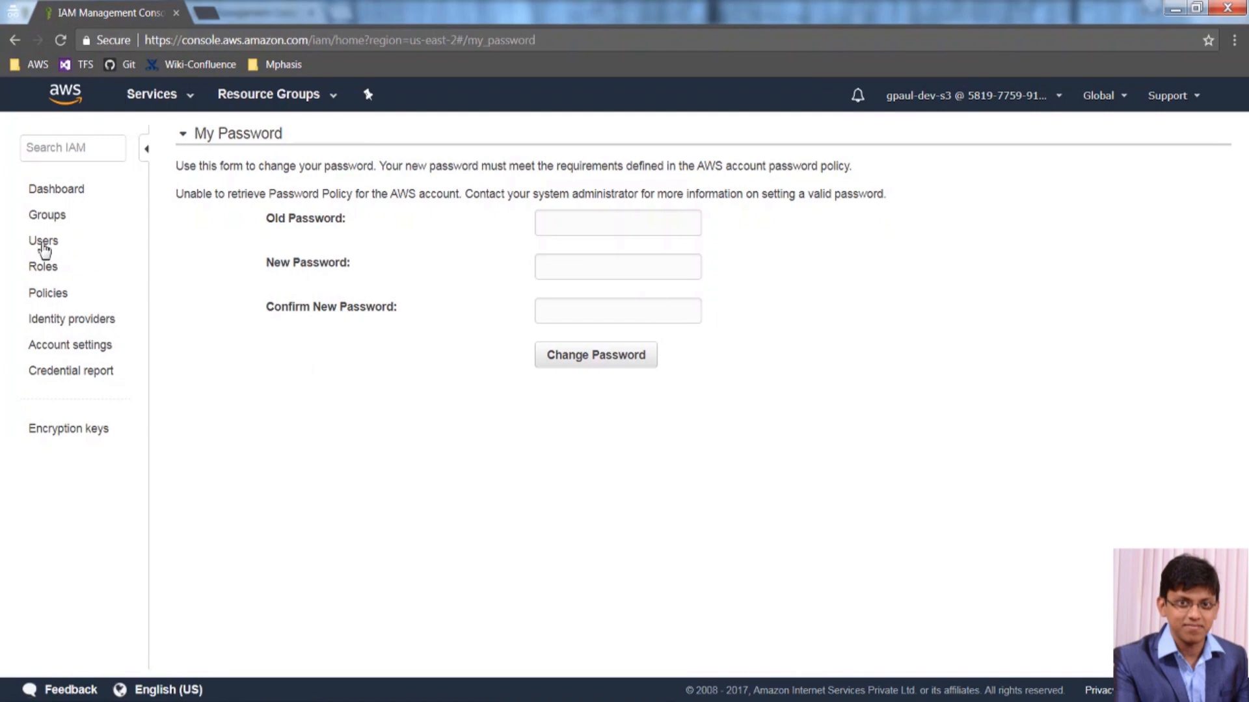
click(43, 246)
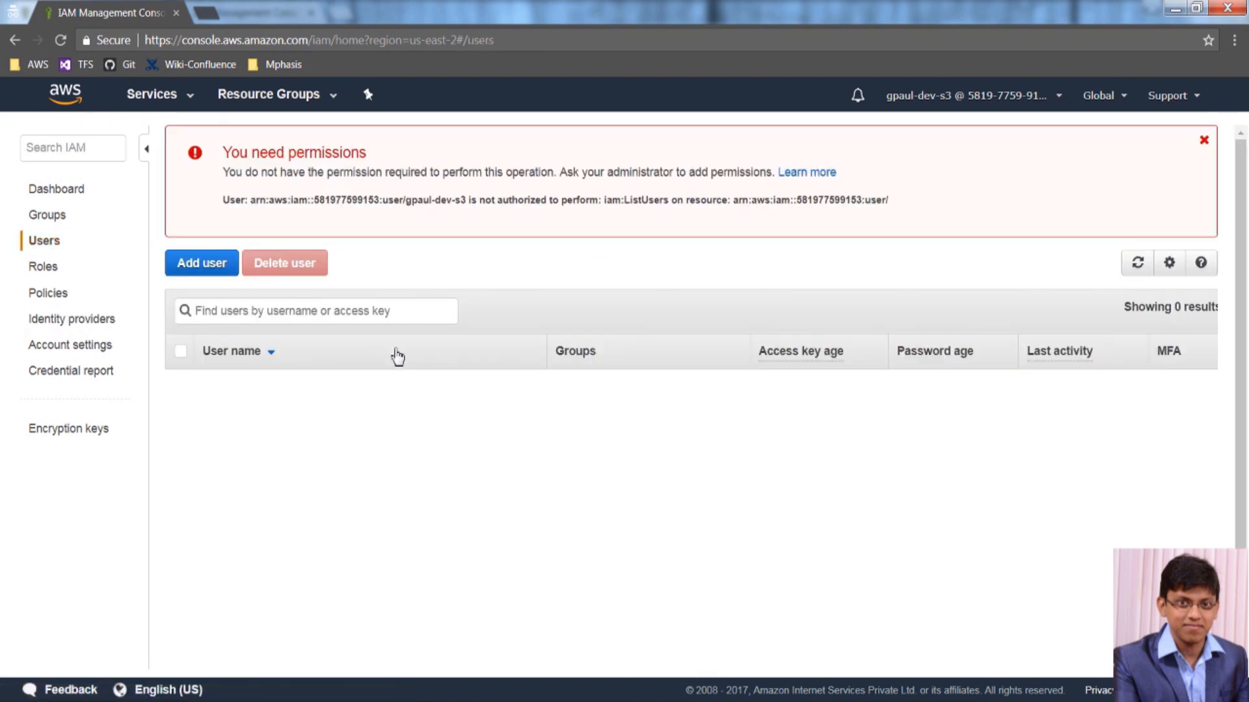
Sign the S3-only user out and return to the admin's browser window.
click(1017, 96)
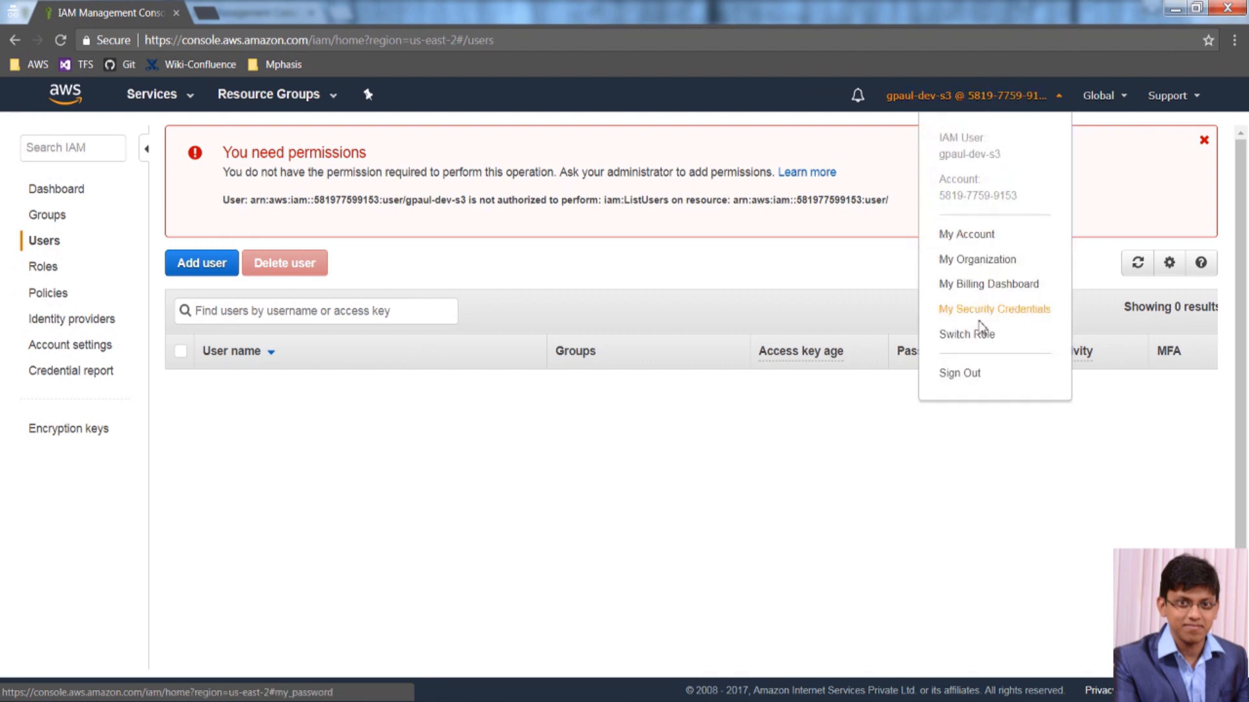
click(972, 376)
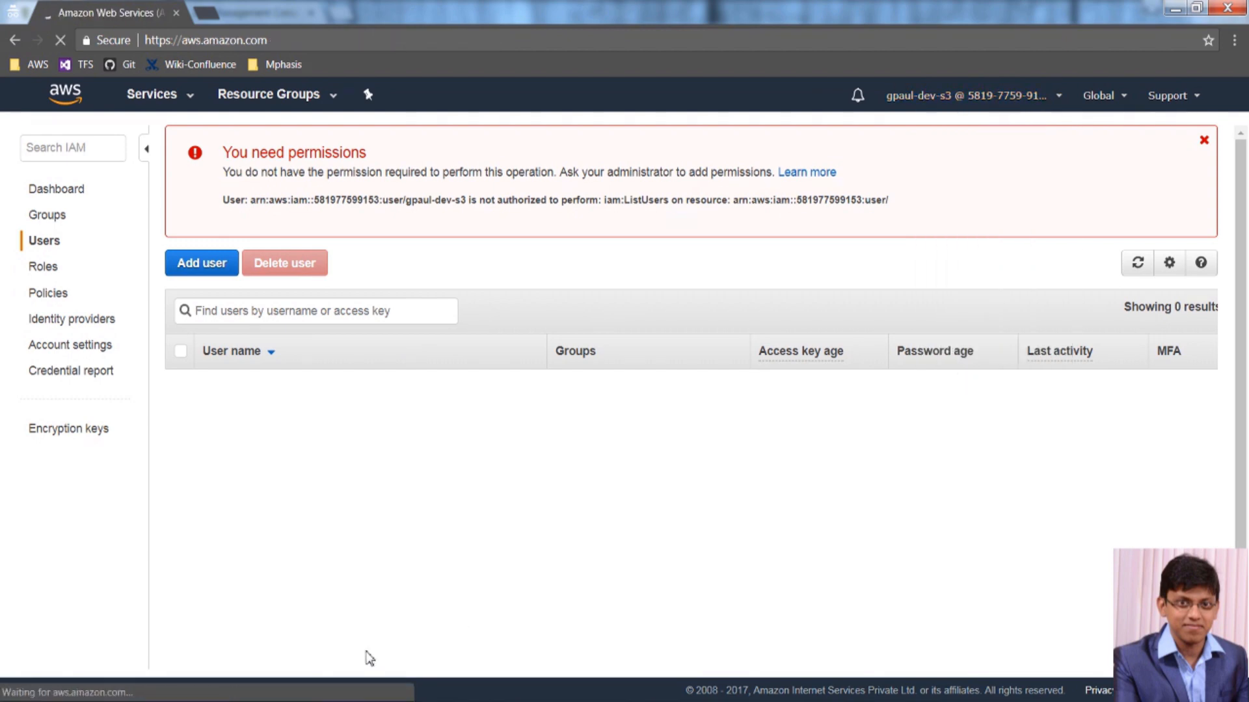
key(alt+Tab)
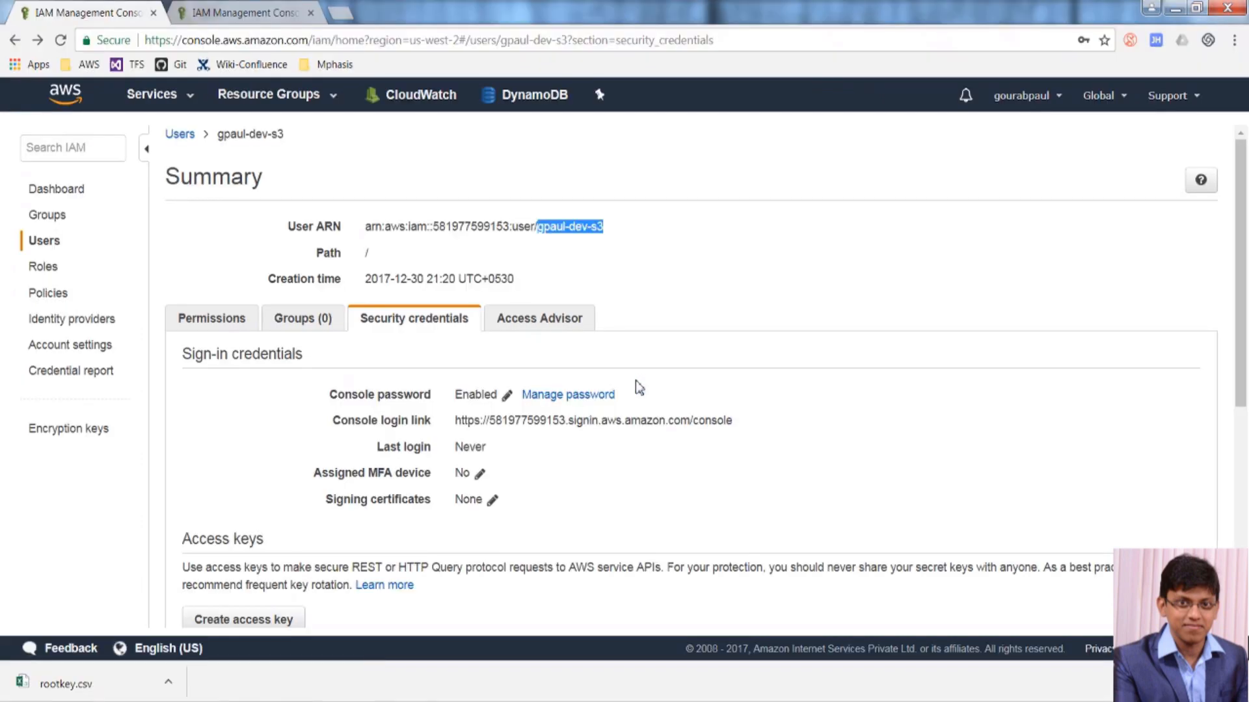
Open the EC2+RDS developer user's summary from the IAM Users list.
click(49, 247)
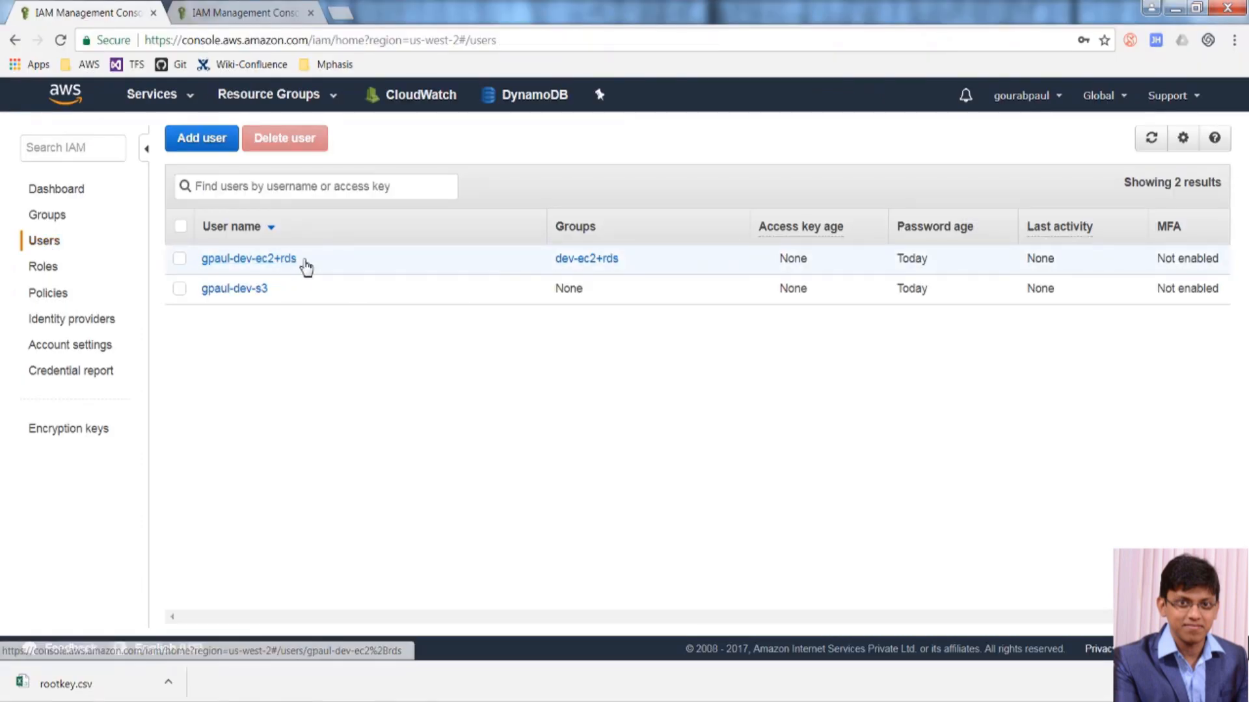
drag(304, 264, 203, 264)
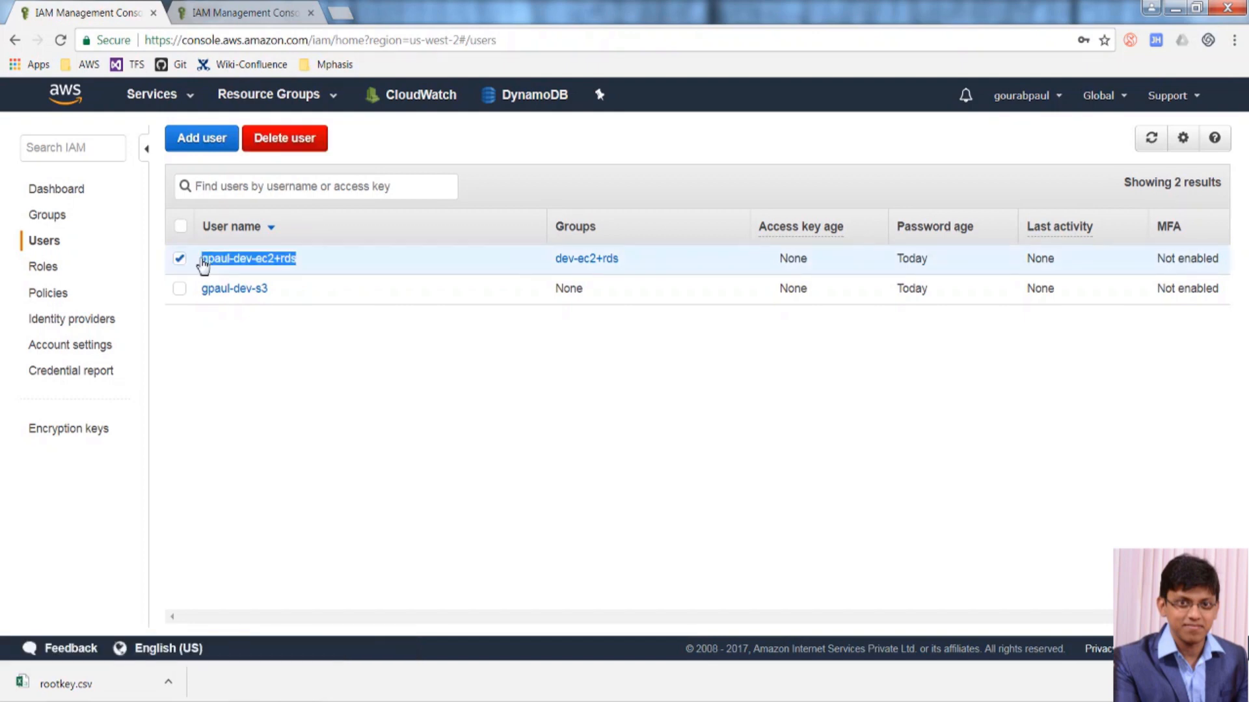
click(298, 263)
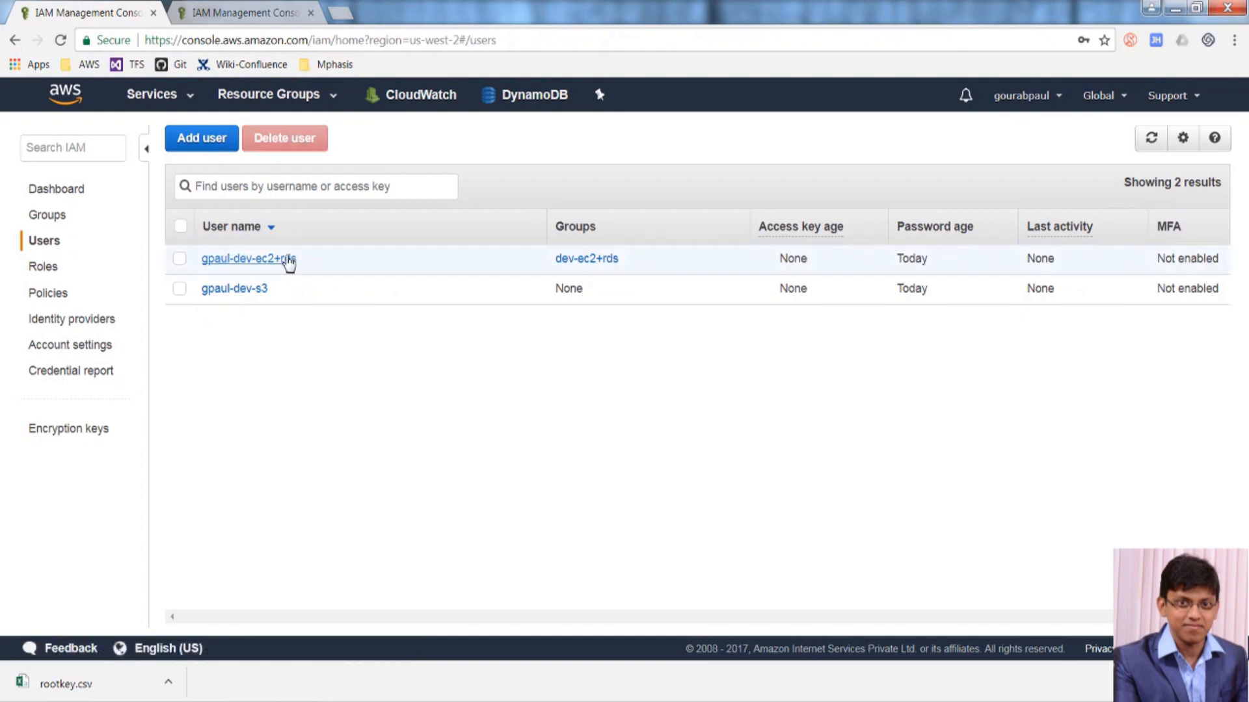
click(279, 262)
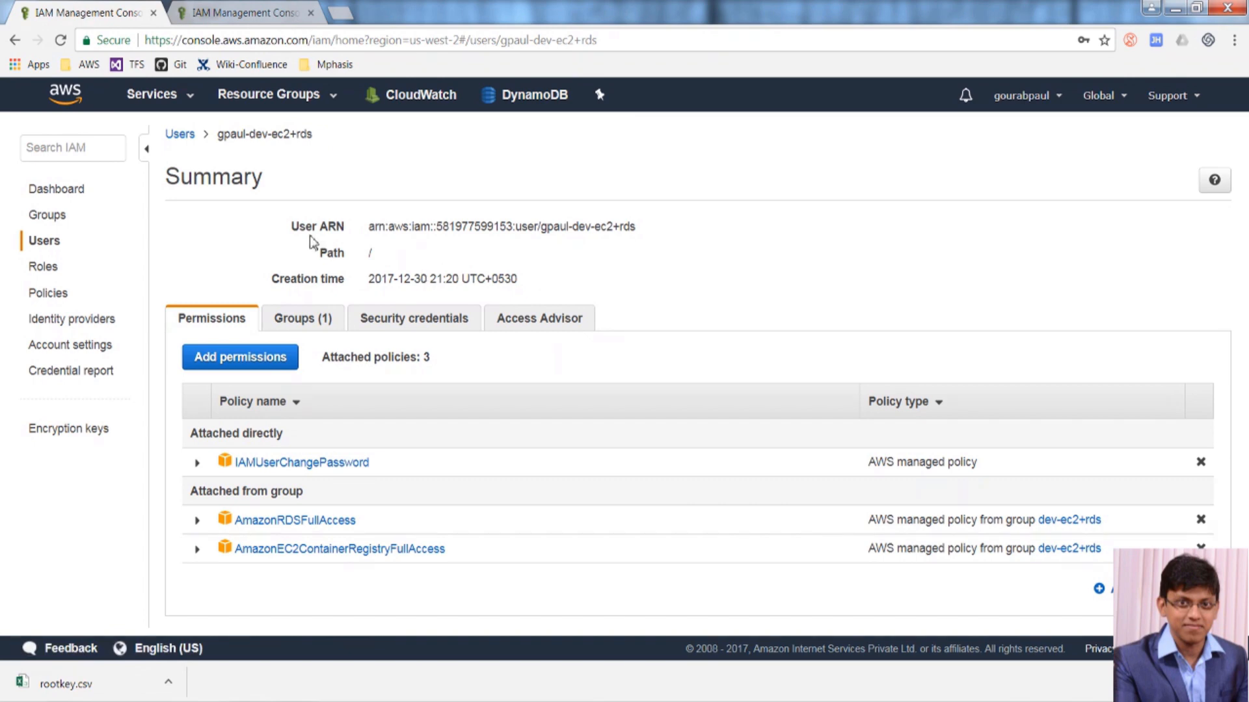
Copy the EC2+RDS user's console login link and load it in the private window.
drag(315, 135, 218, 134)
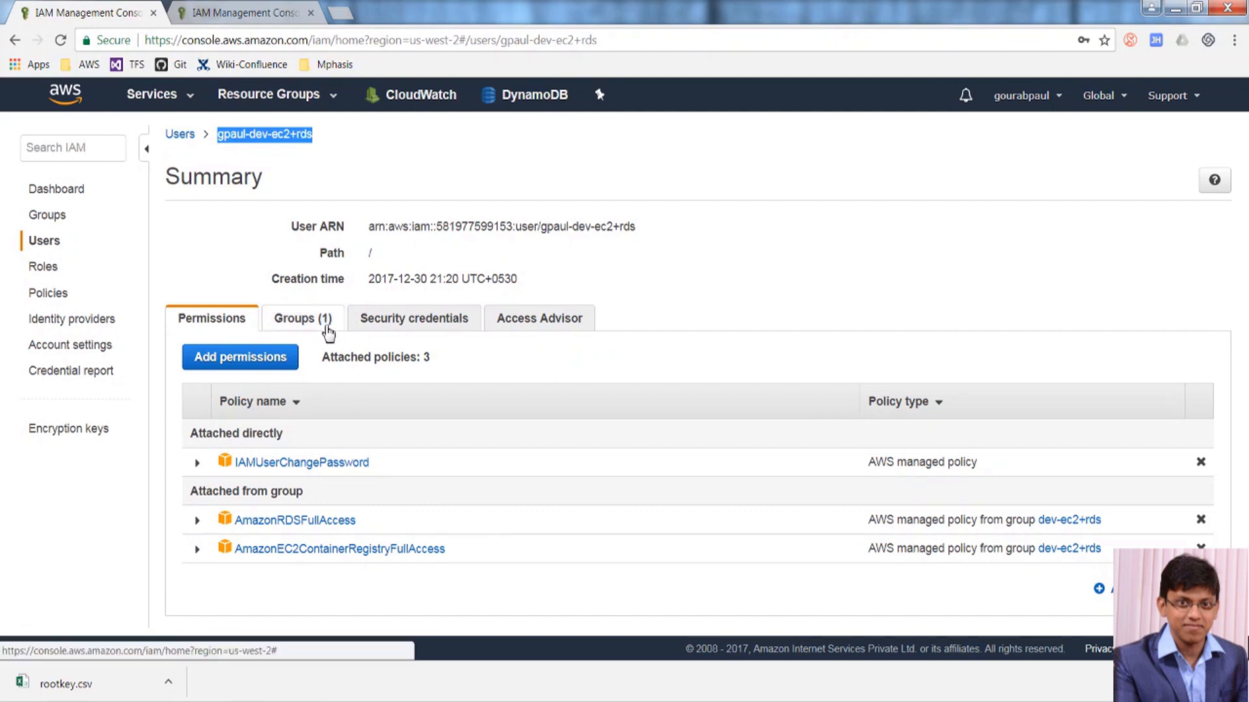
click(391, 327)
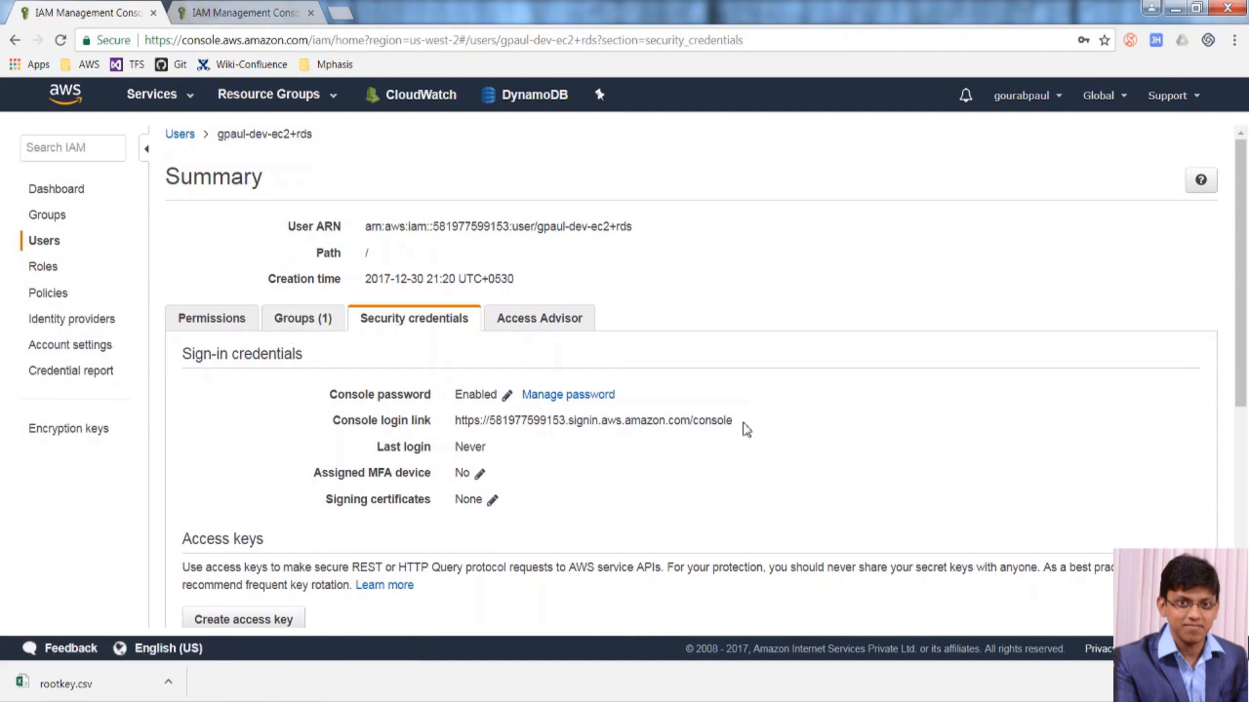
drag(741, 426, 455, 429)
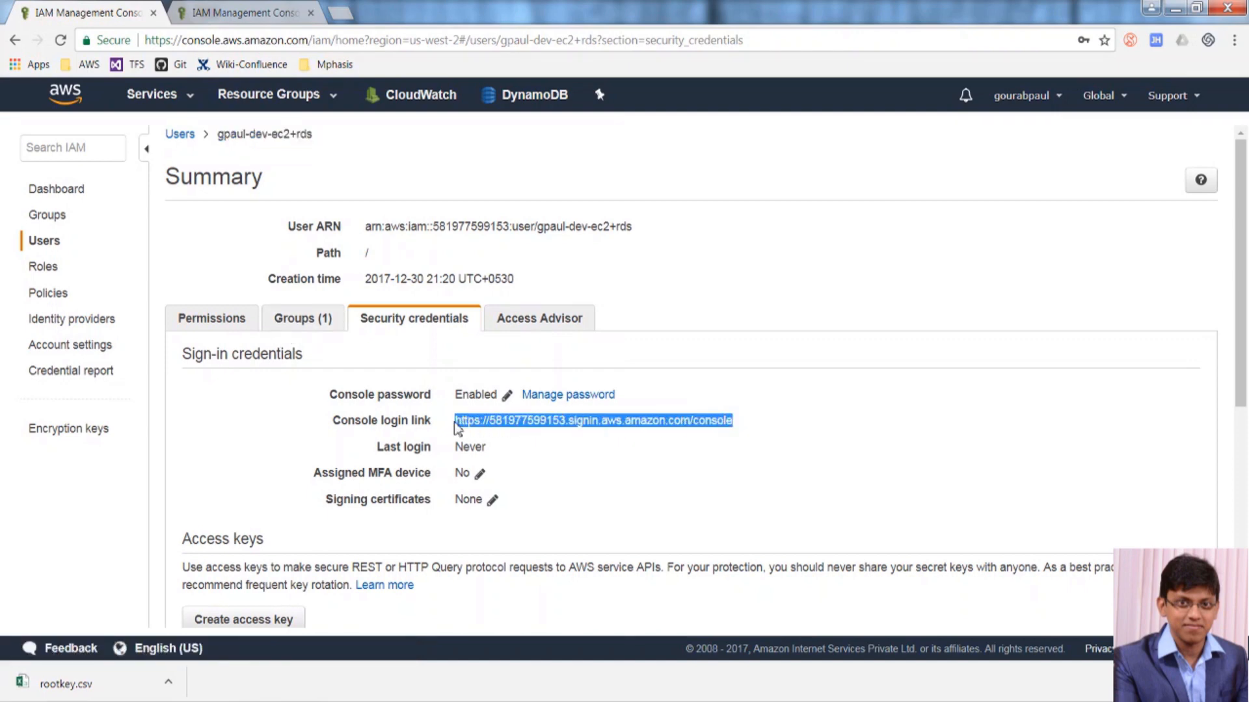
key(ctrl+c)
key(alt+Tab)
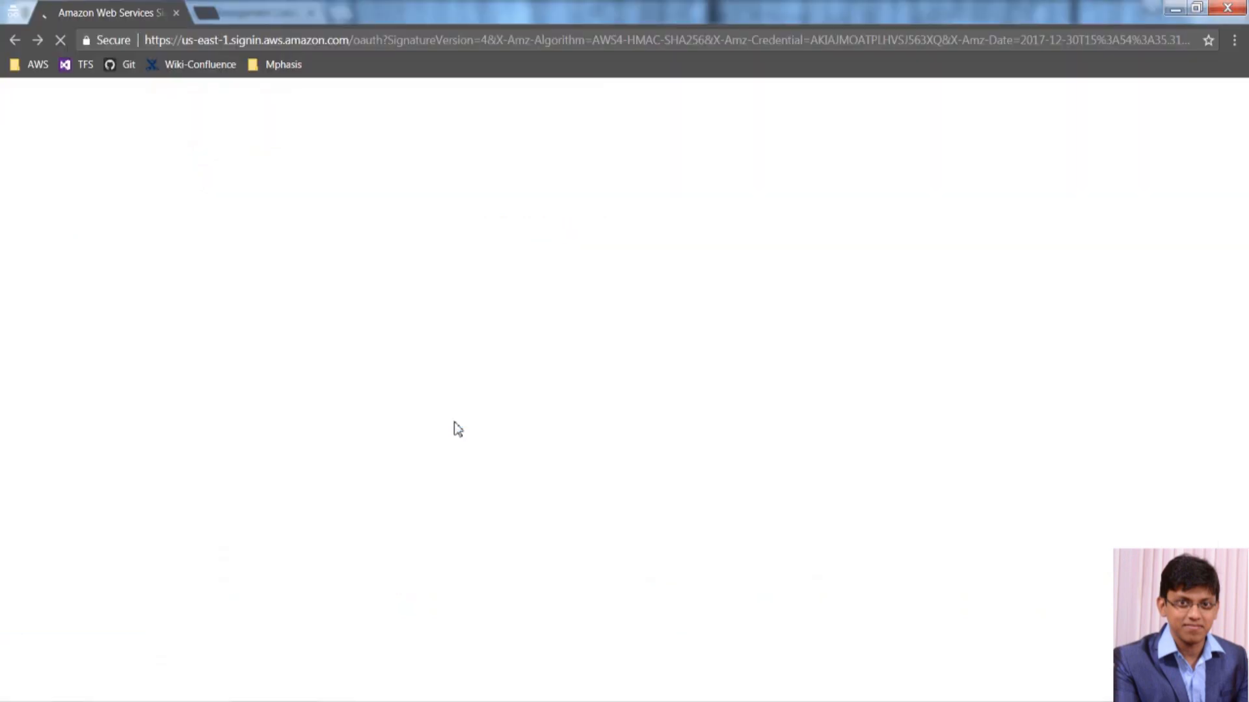
click(551, 46)
key(ctrl+v)
key(Return)
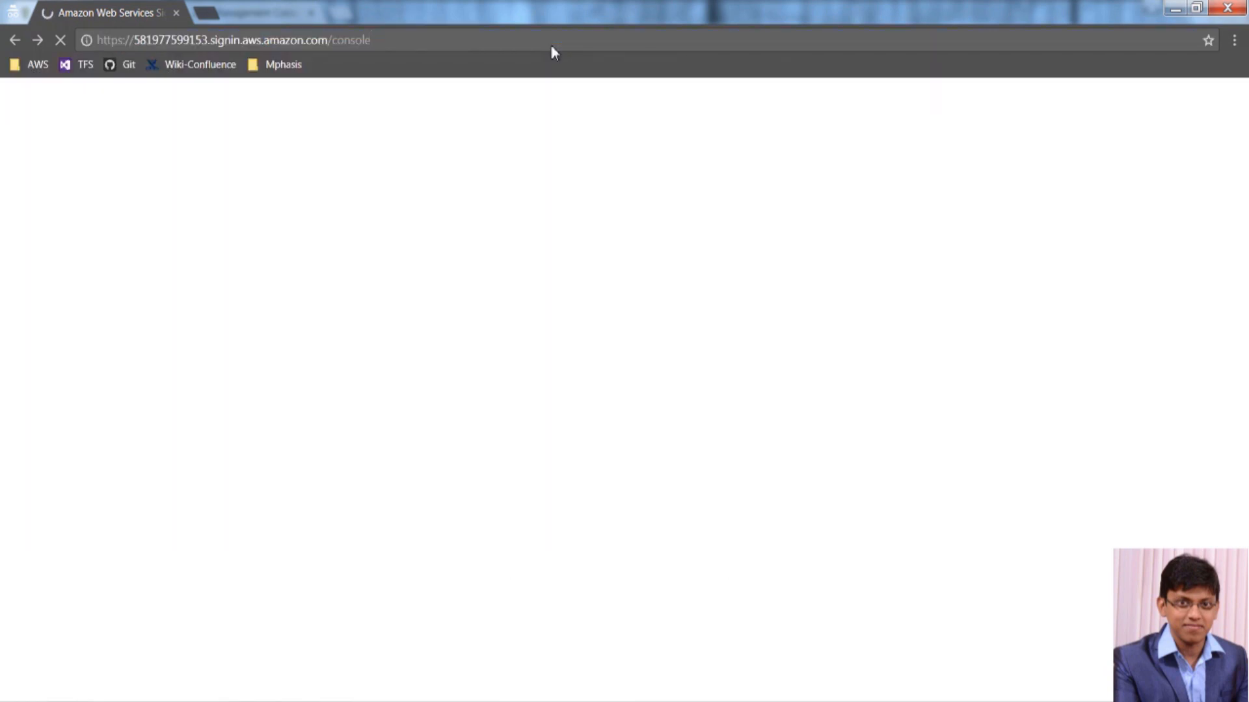
Copy the EC2+RDS user's name from the admin window for signing in.
key(alt+Tab)
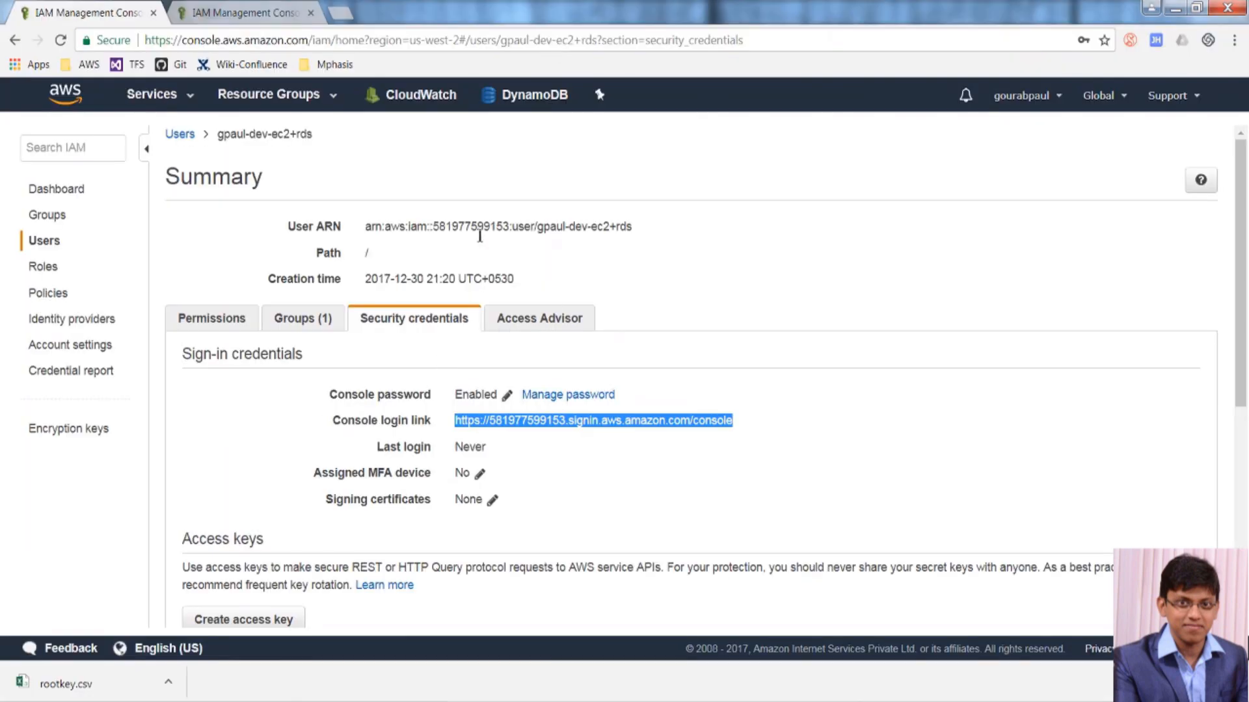
drag(315, 137, 225, 137)
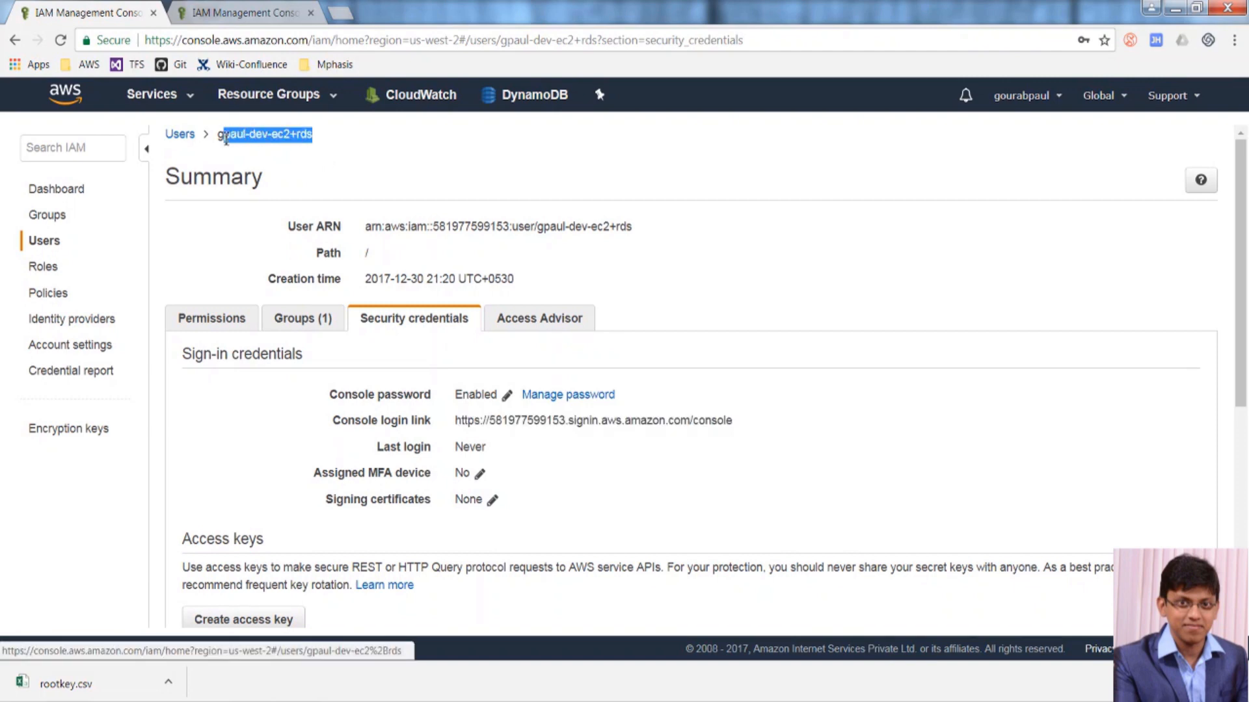
key(alt+Tab)
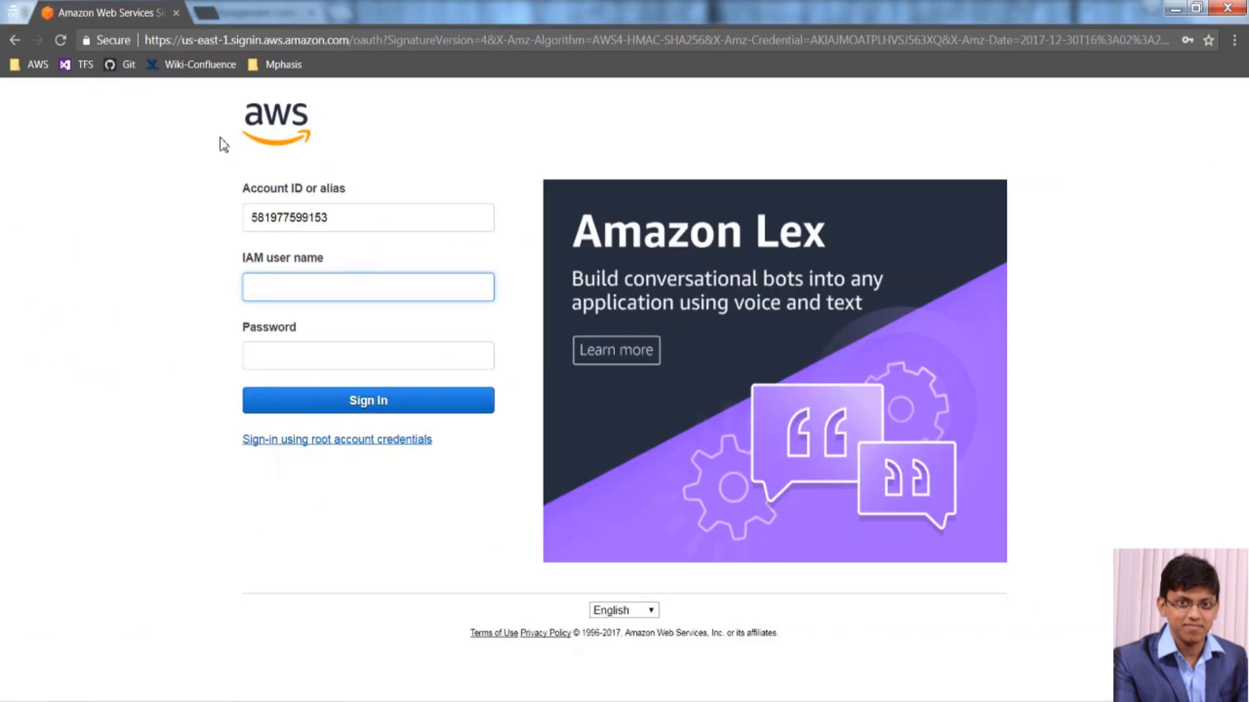
Sign in as the EC2+RDS user with the pasted user name and its password.
key(ctrl+v)
key(Tab)
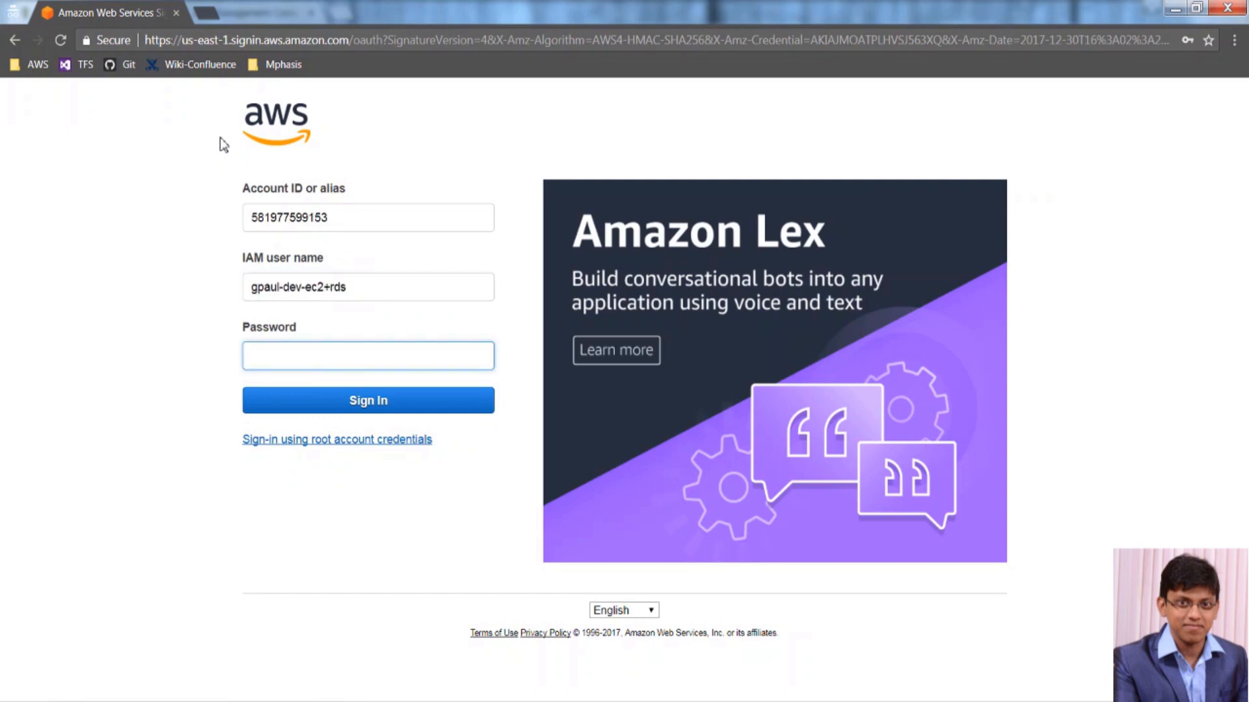
text(•••••••••••)
key(Return)
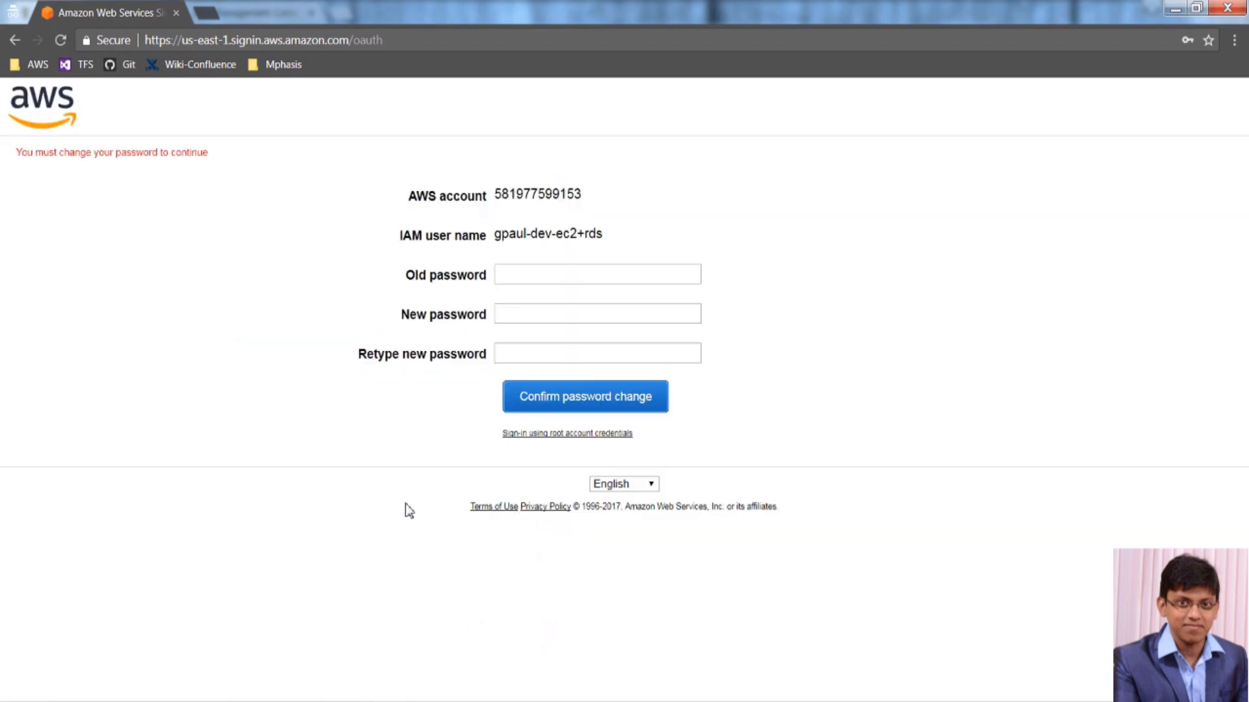
Change the EC2+RDS user's password: old password, new password, and retyped new password.
click(573, 270)
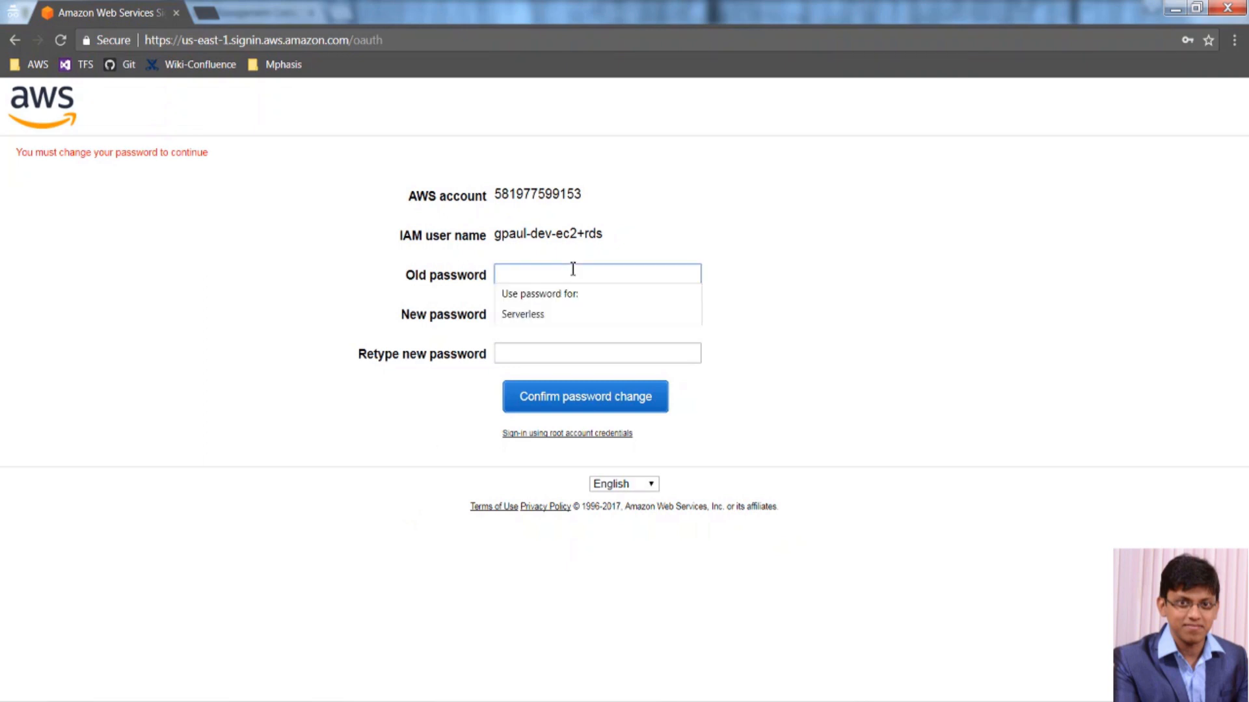
text(•••••••••••)
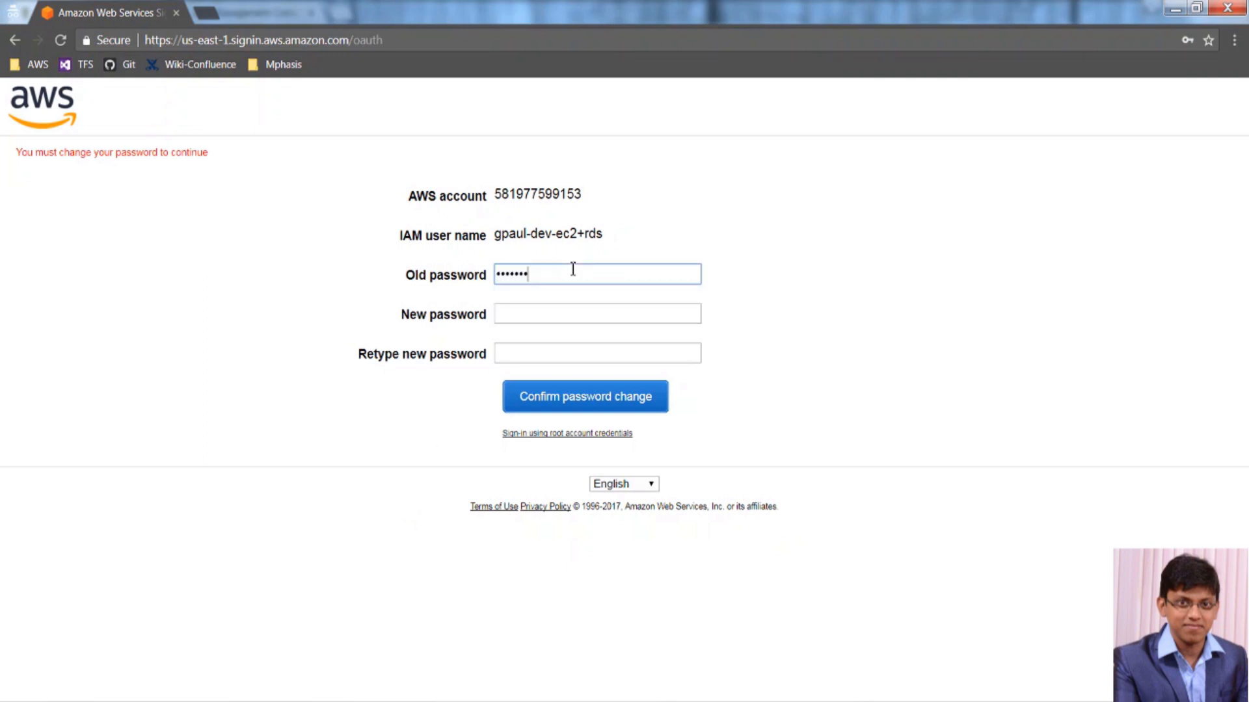
key(Tab)
text(•••••••)
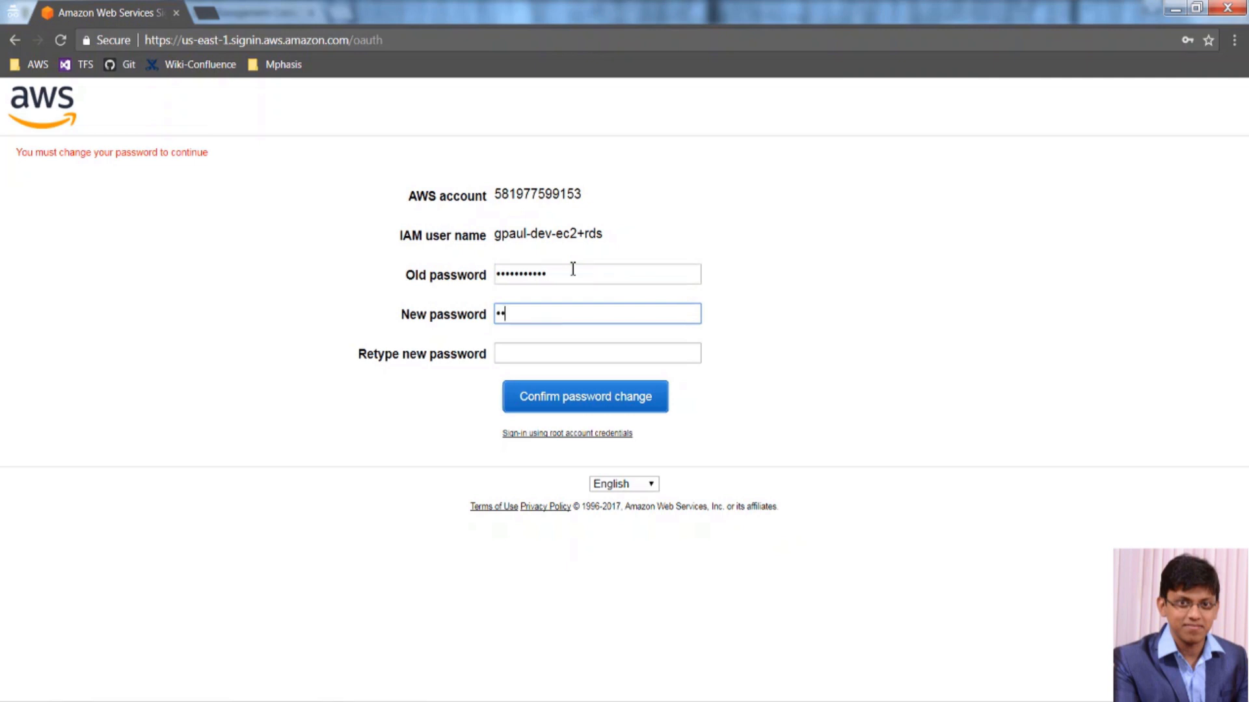
key(Tab)
text(•)
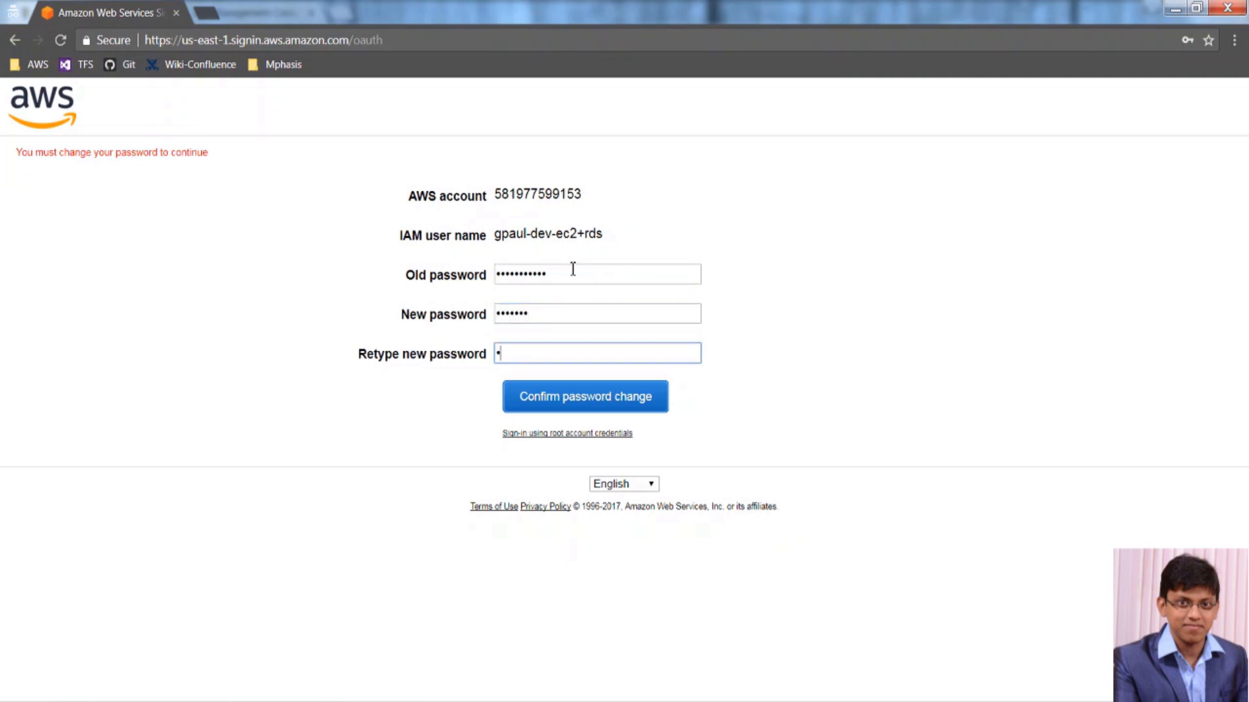
text(••••••)
click(546, 398)
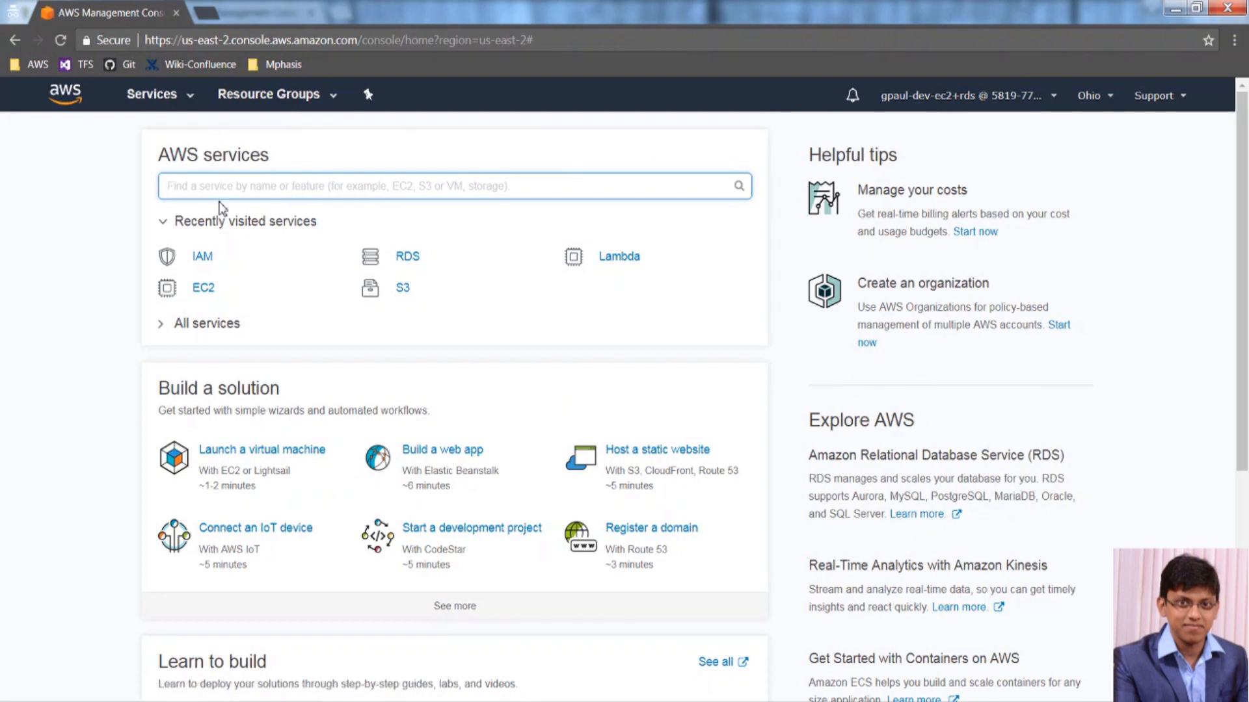
As the EC2+RDS user, try S3 (Access Denied), then go to the EC2 console.
click(403, 291)
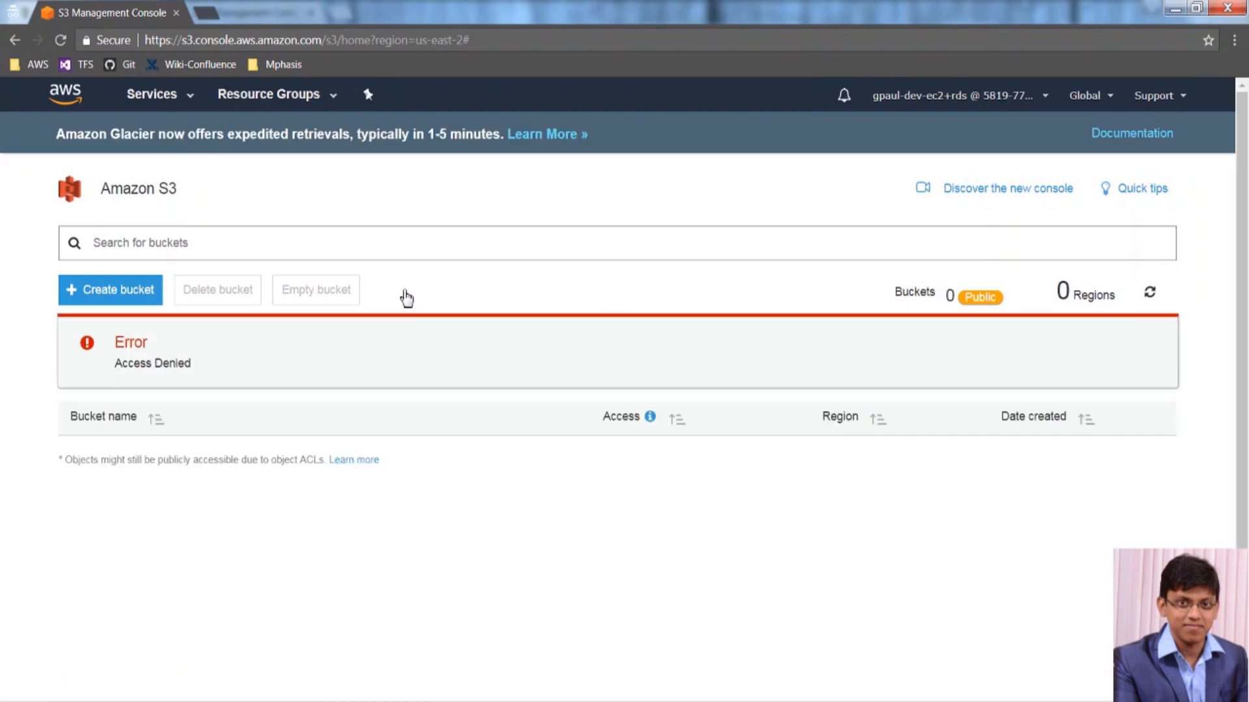
click(168, 104)
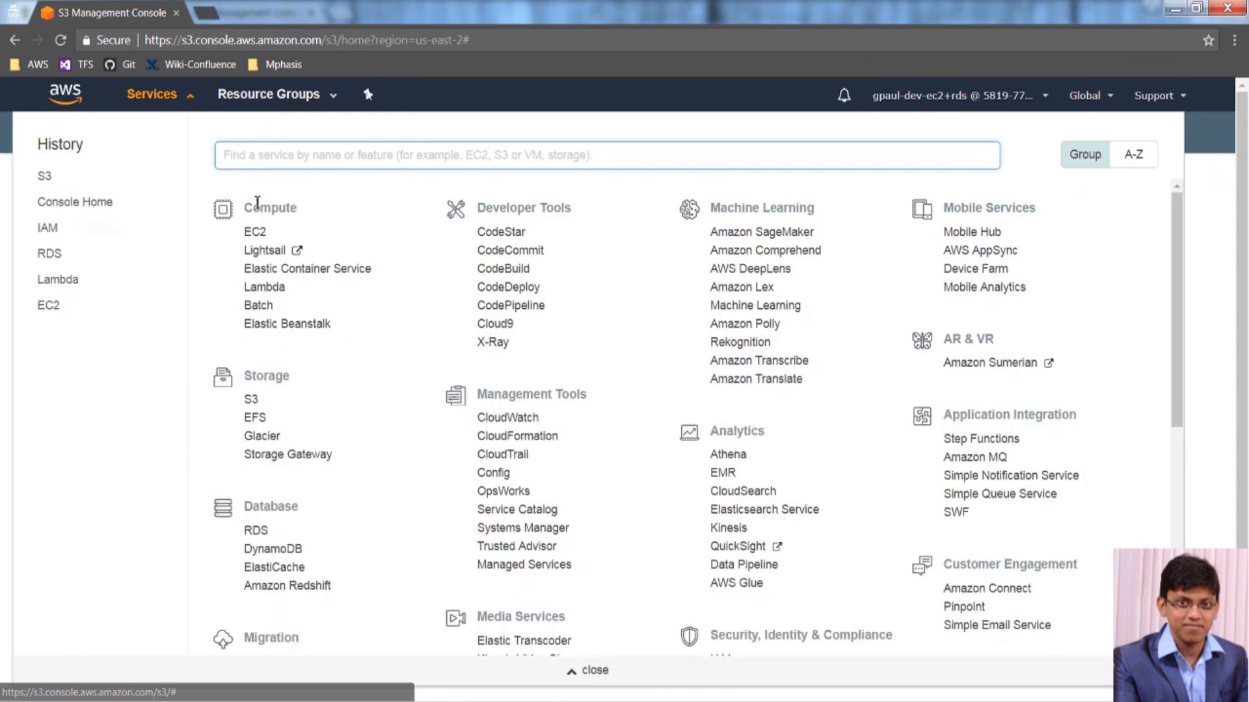
click(256, 231)
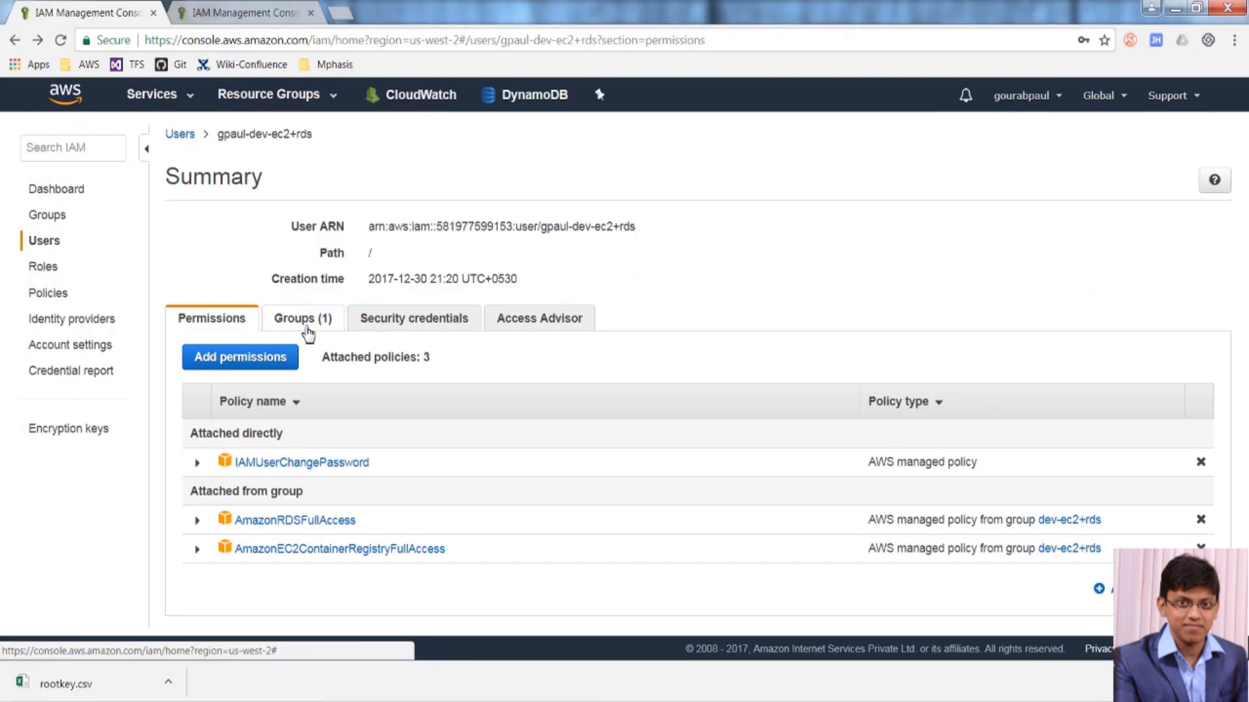
Detach AmazonEC2ContainerRegistryFullAccess from the dev-ec2+rds group.
click(306, 331)
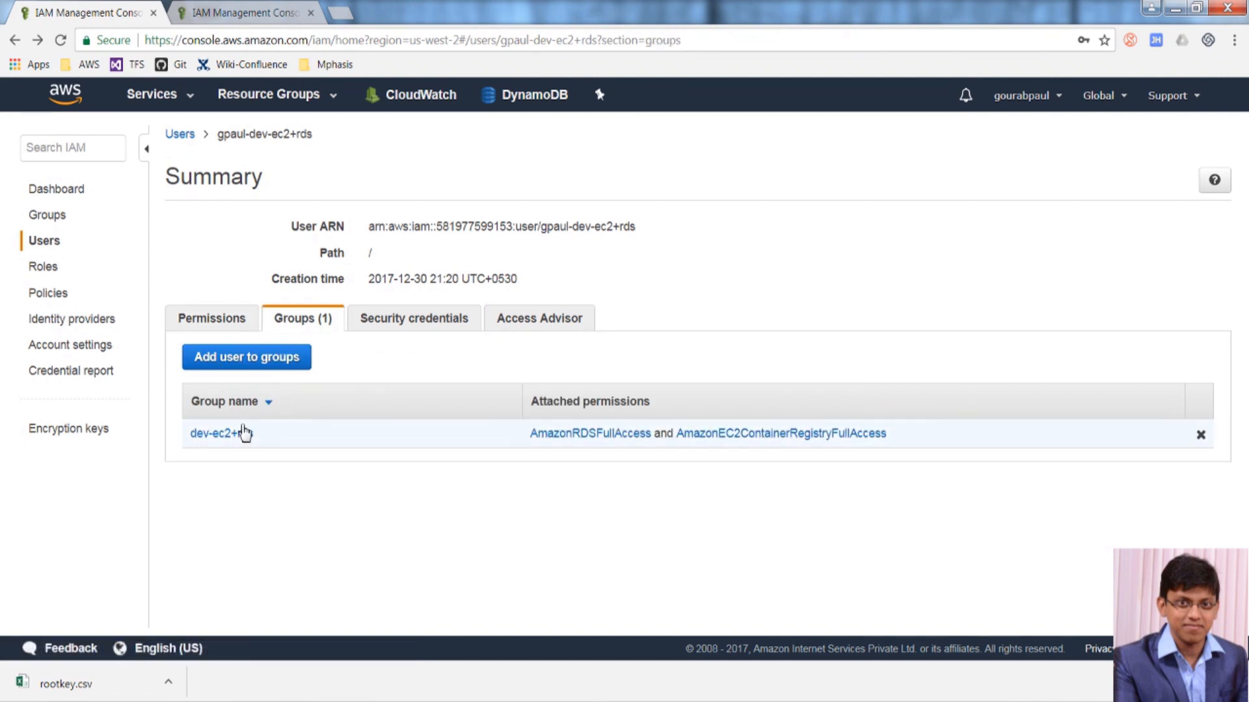
click(222, 434)
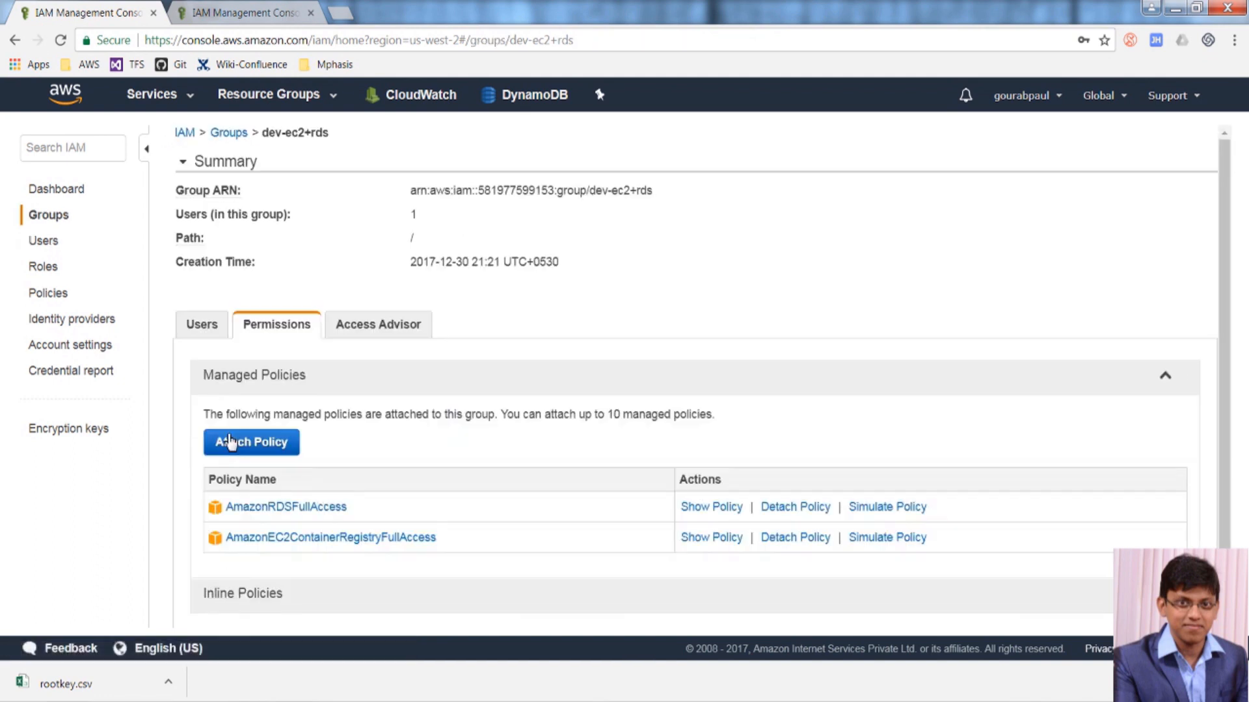
scroll(320, 520, down, 1)
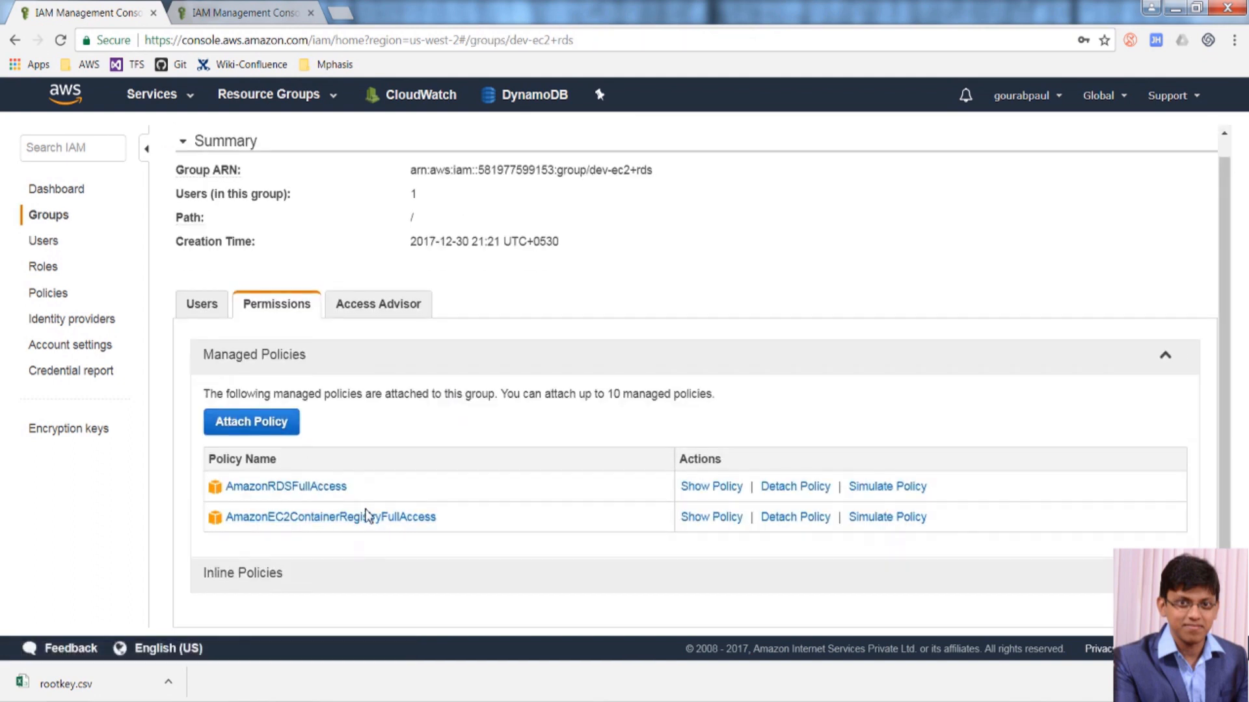
click(814, 519)
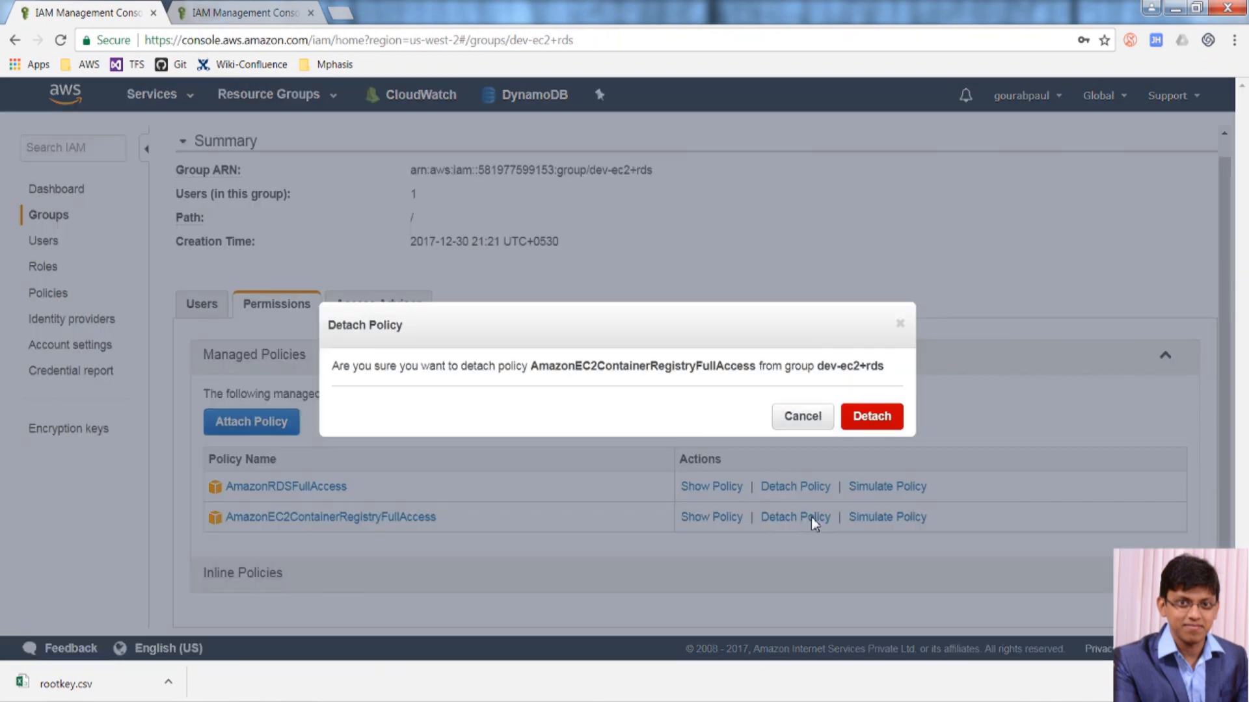
click(876, 419)
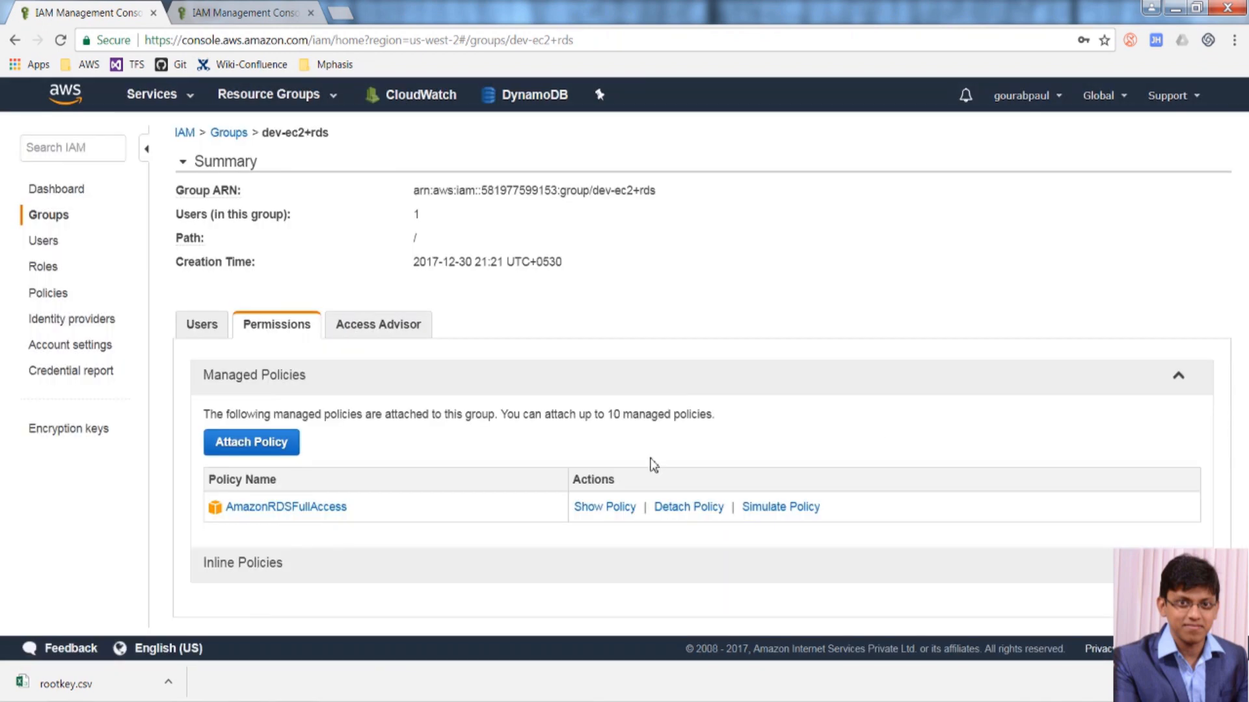
Attach AmazonEC2FullAccess to the group, found by filtering for 'ec2', and return to the user's window.
click(256, 448)
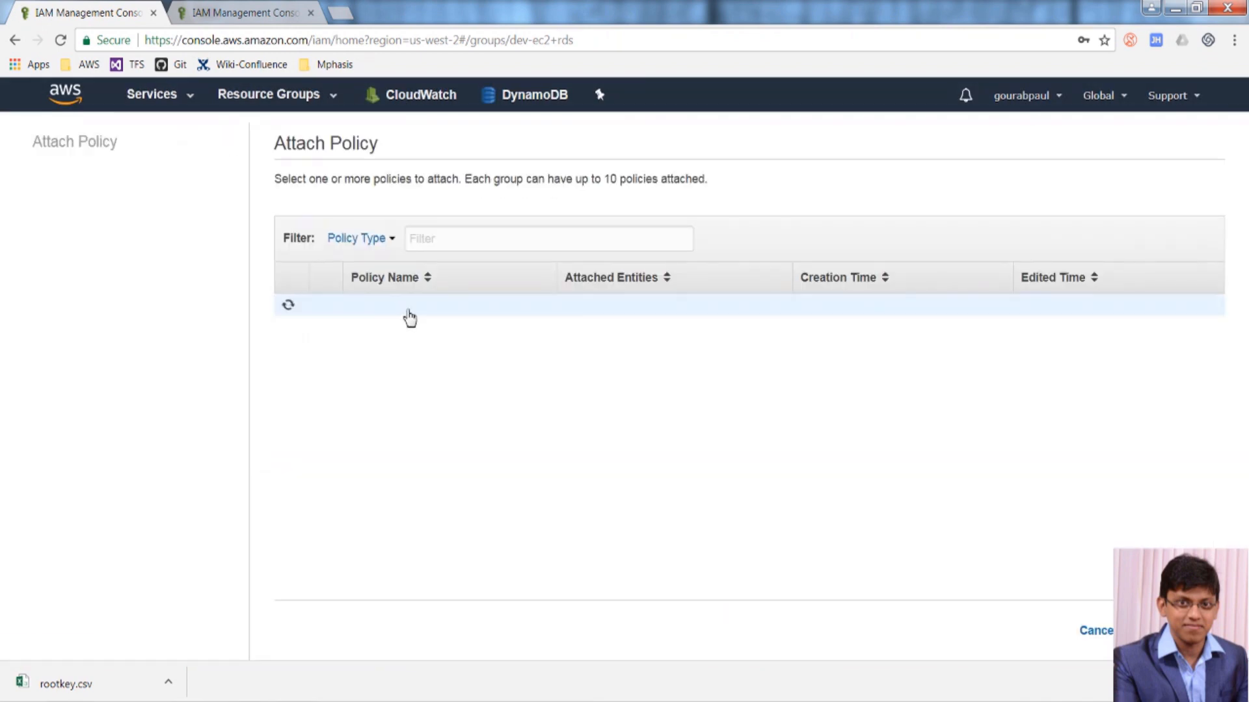
click(478, 240)
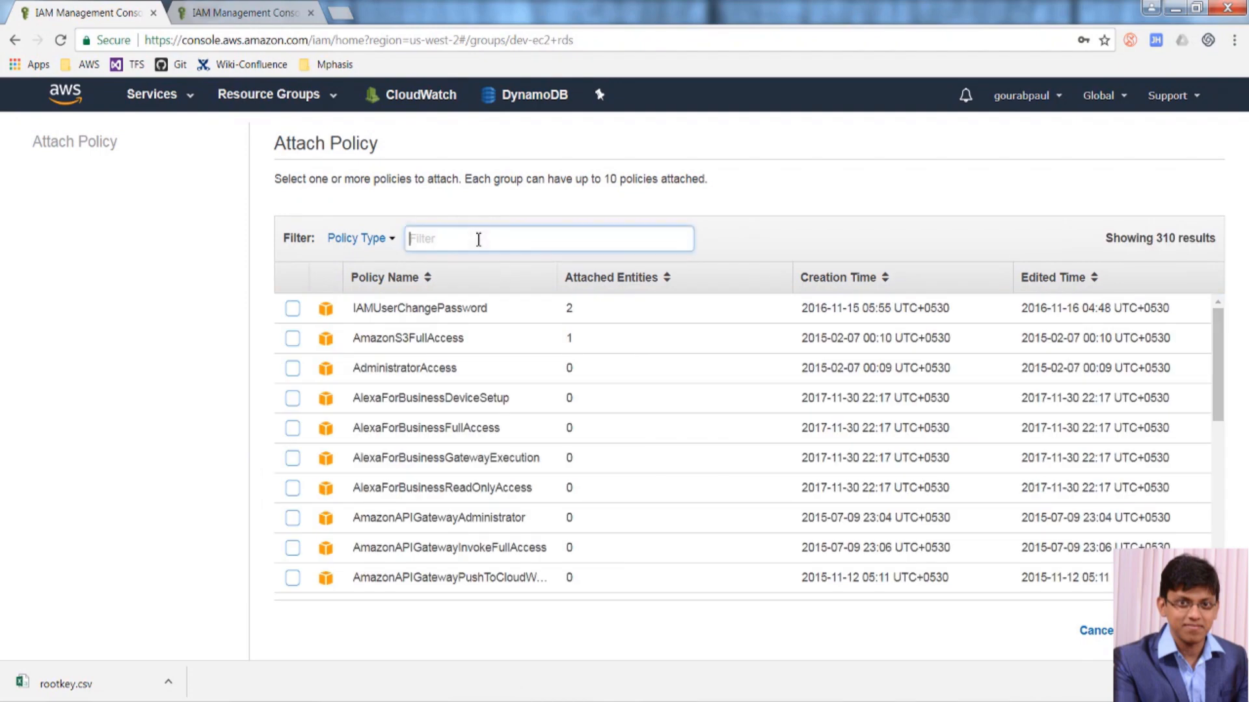
text(ec2)
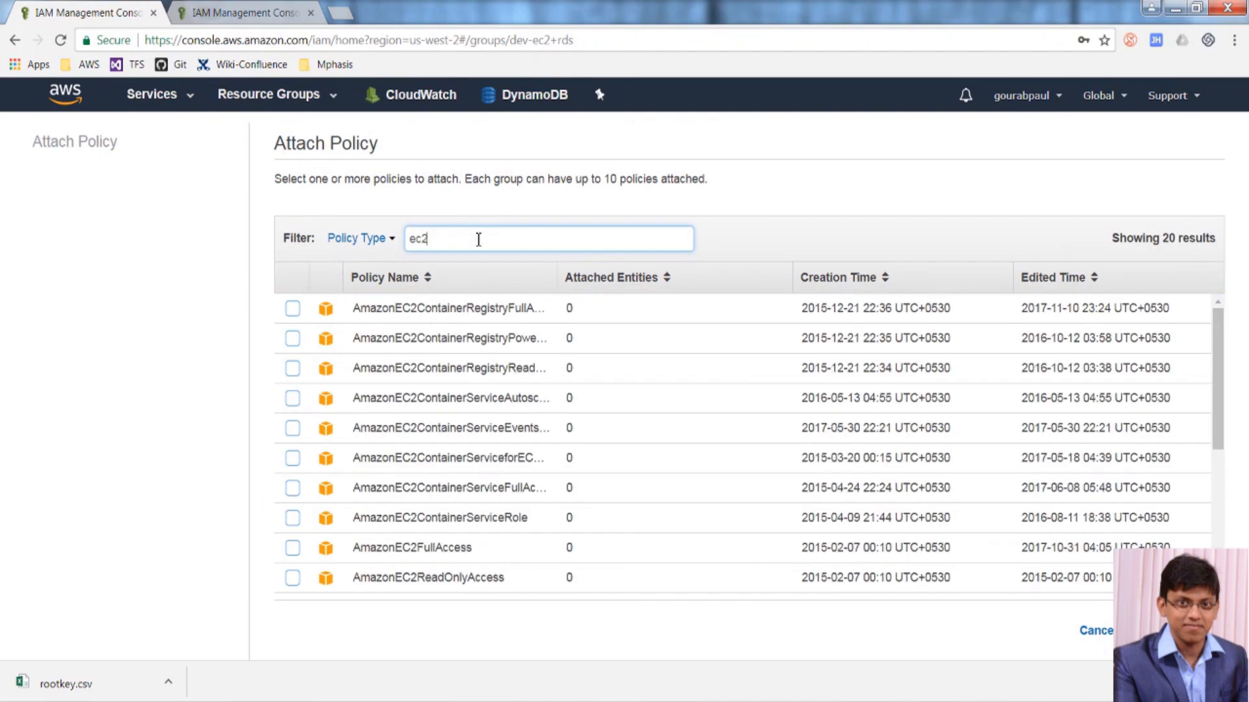
click(293, 549)
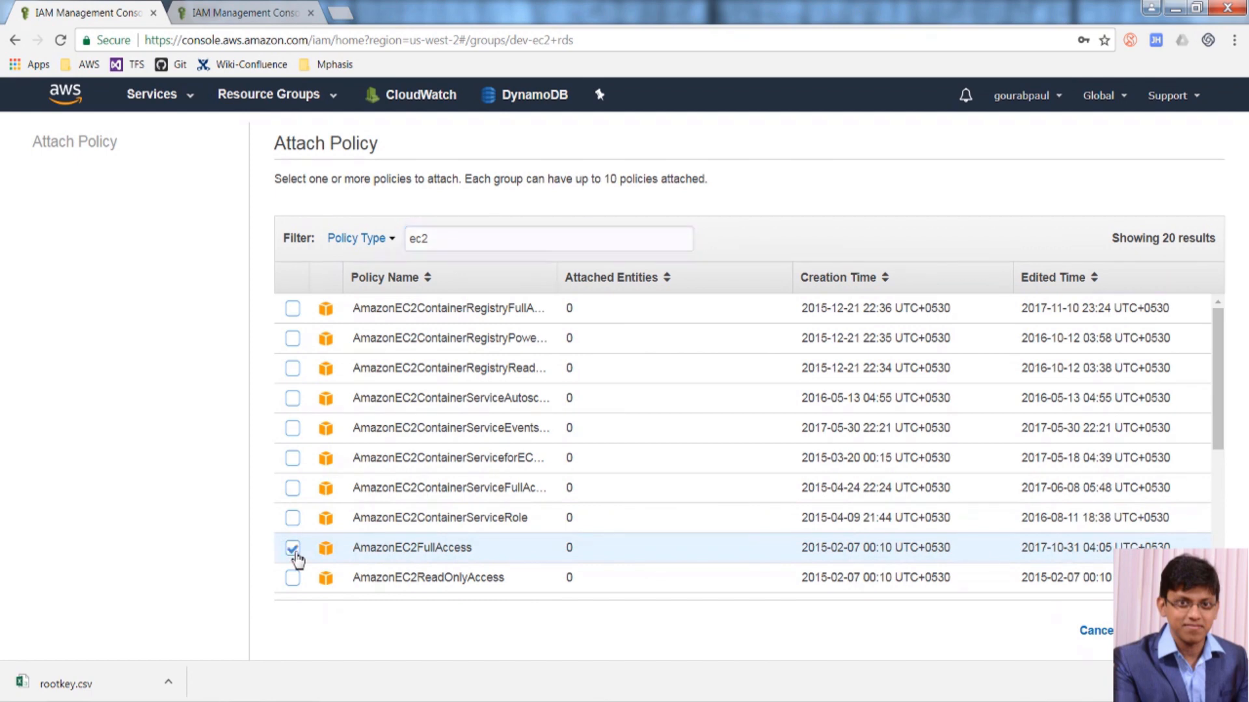
click(1176, 630)
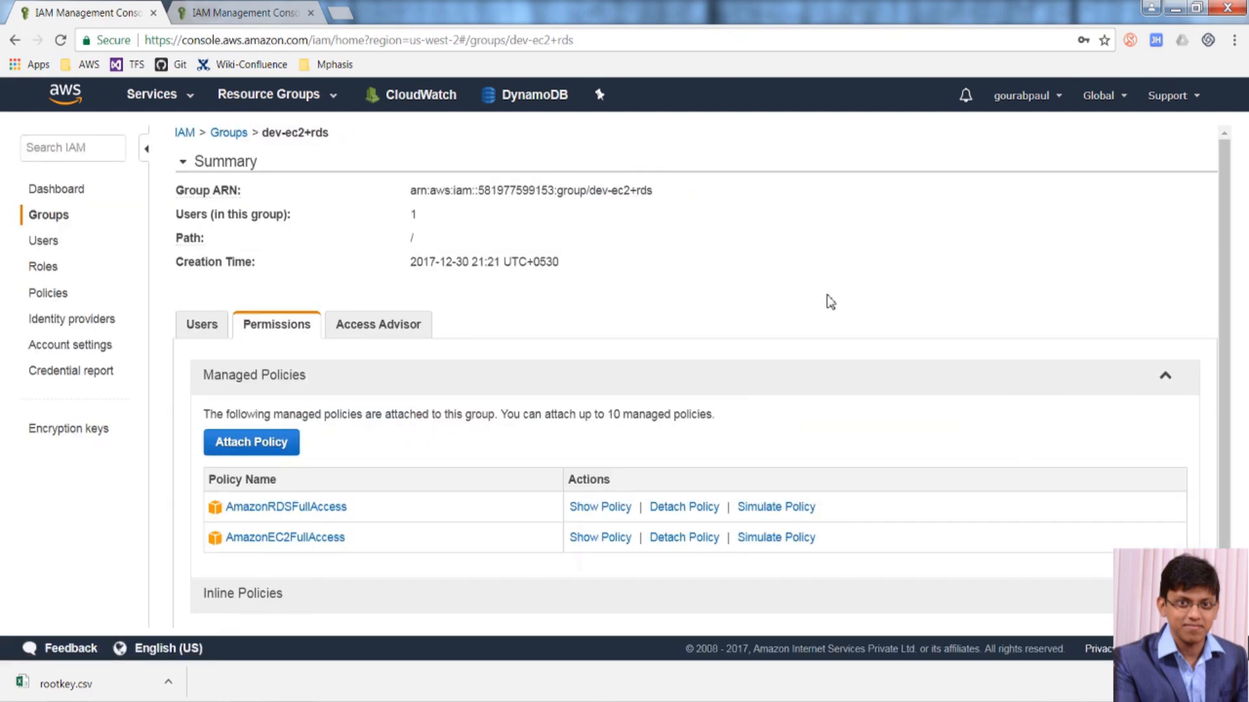
key(alt+Tab)
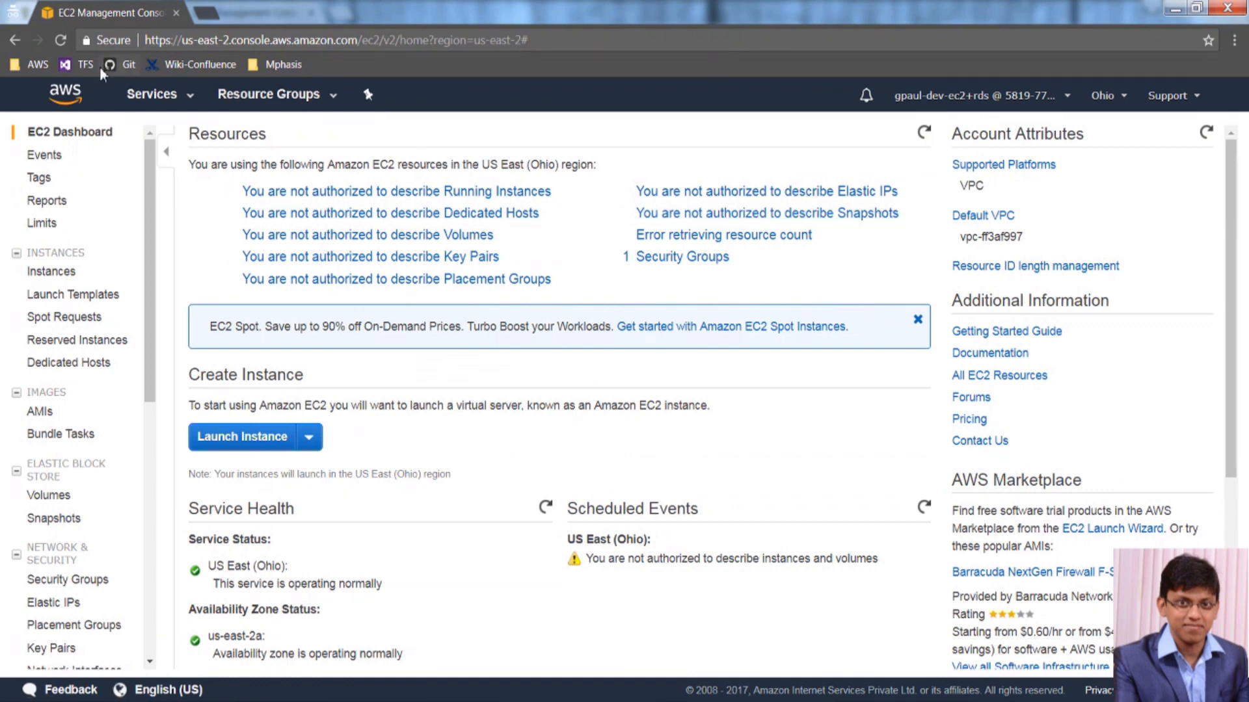
Reload the EC2 dashboard, view running instances, and reach the Launch Instance AMI step.
click(64, 40)
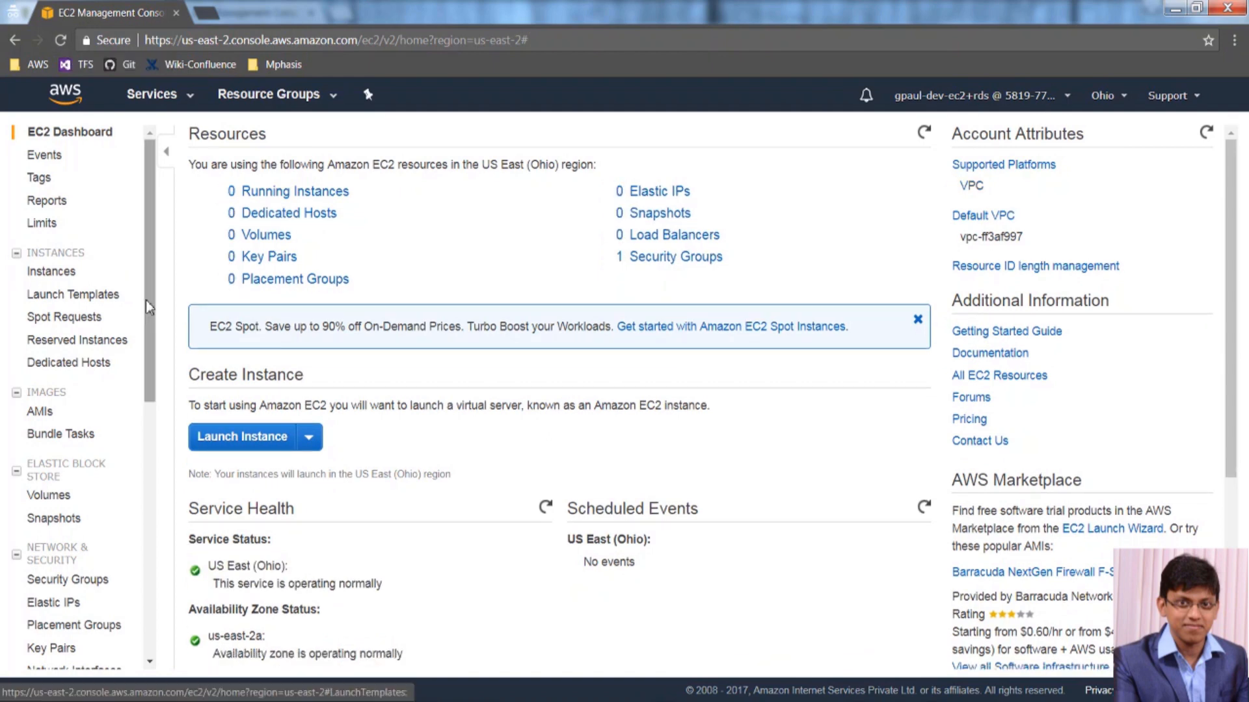
click(261, 205)
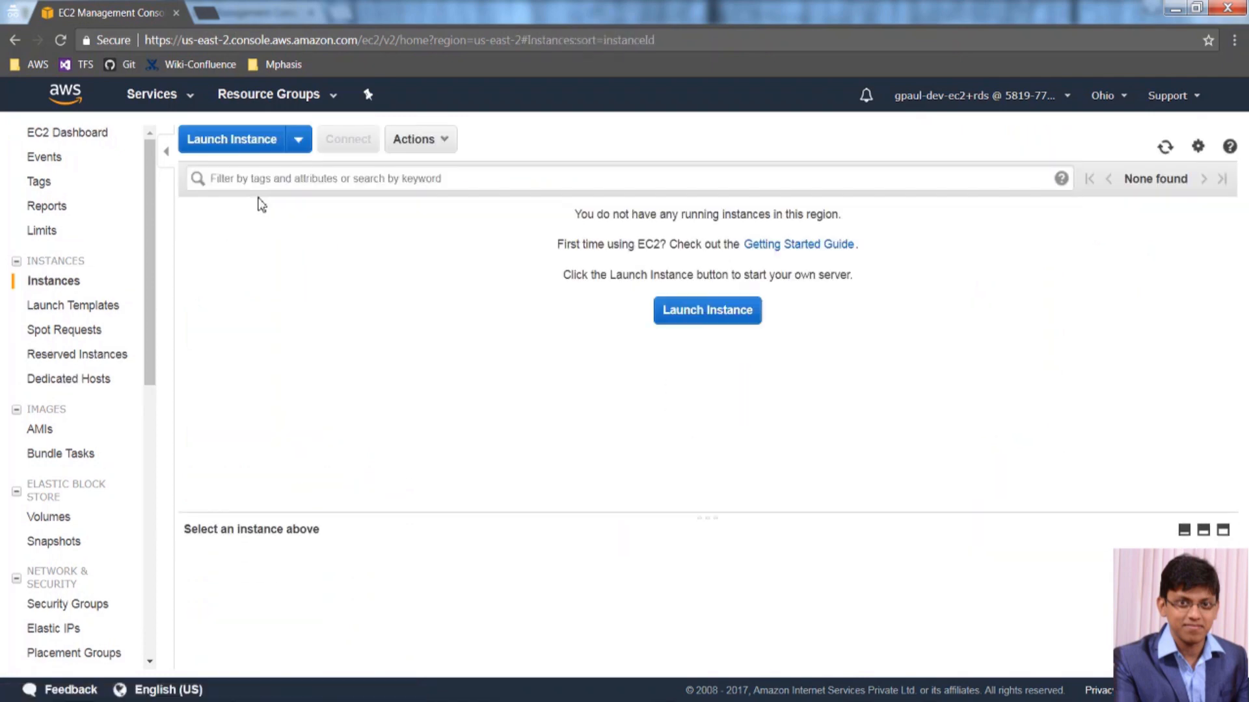
click(267, 144)
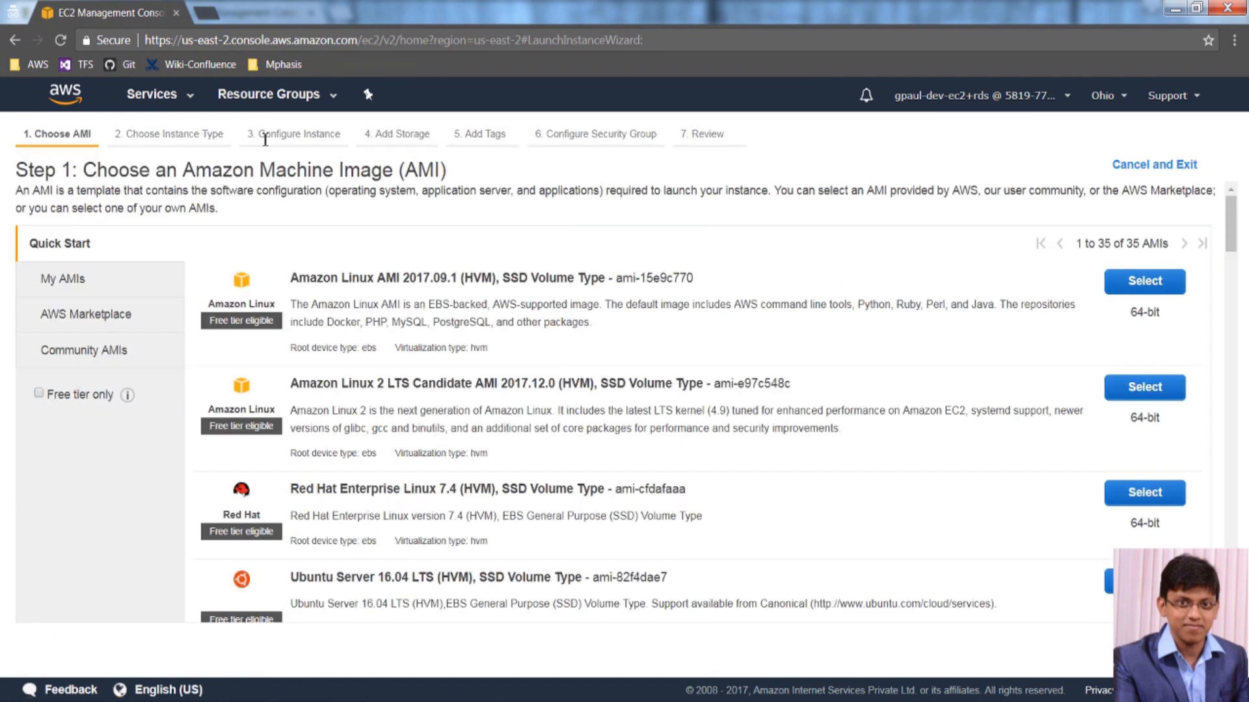
click(185, 96)
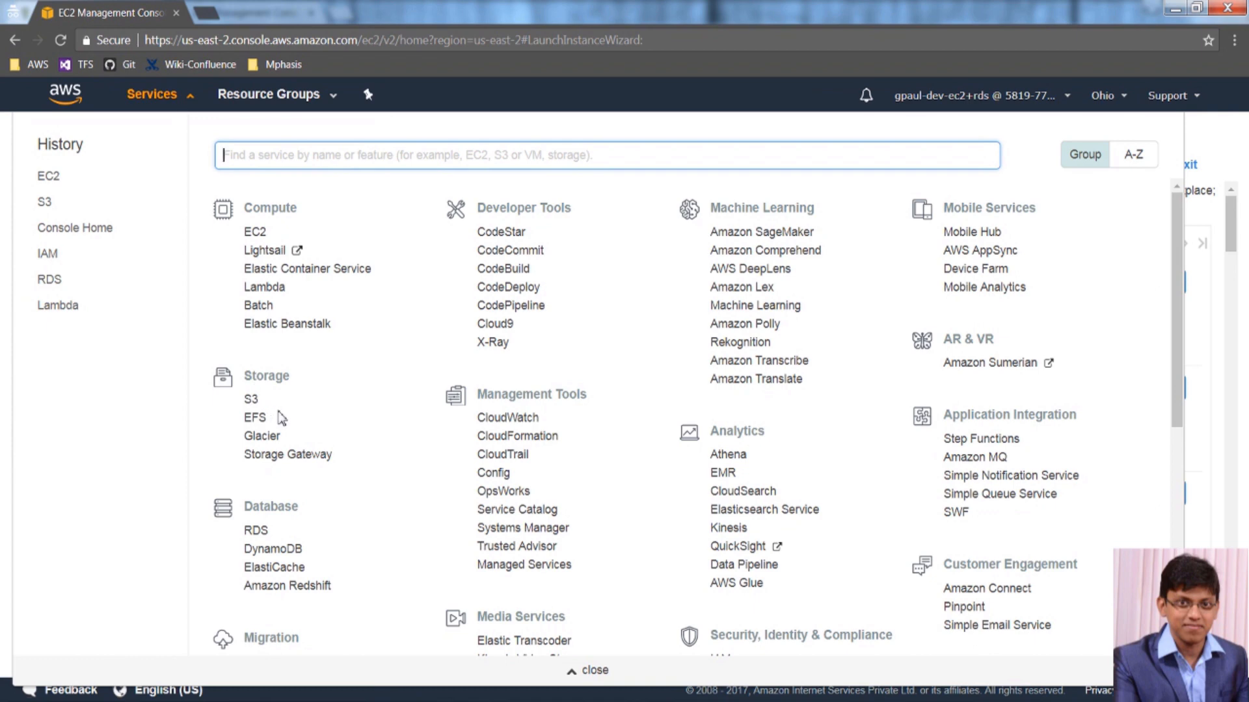
In RDS, dismiss the banner and start a new DB instance, selecting the MariaDB engine.
click(253, 530)
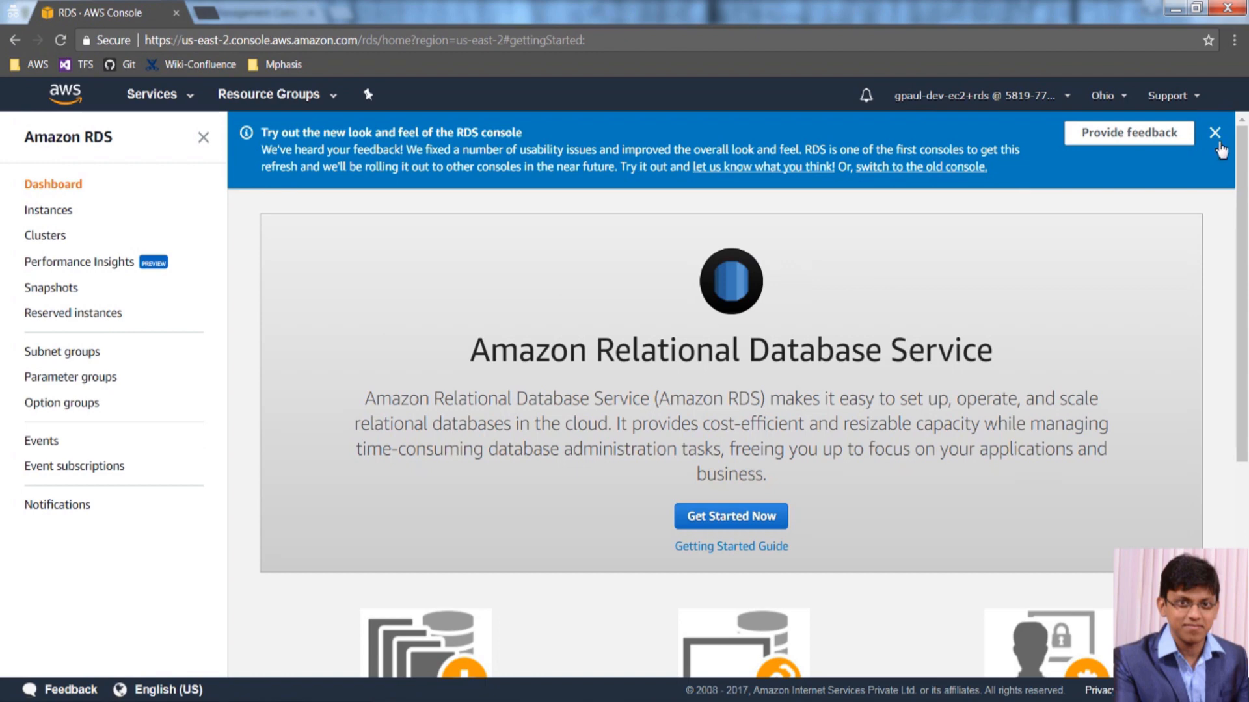
click(1216, 134)
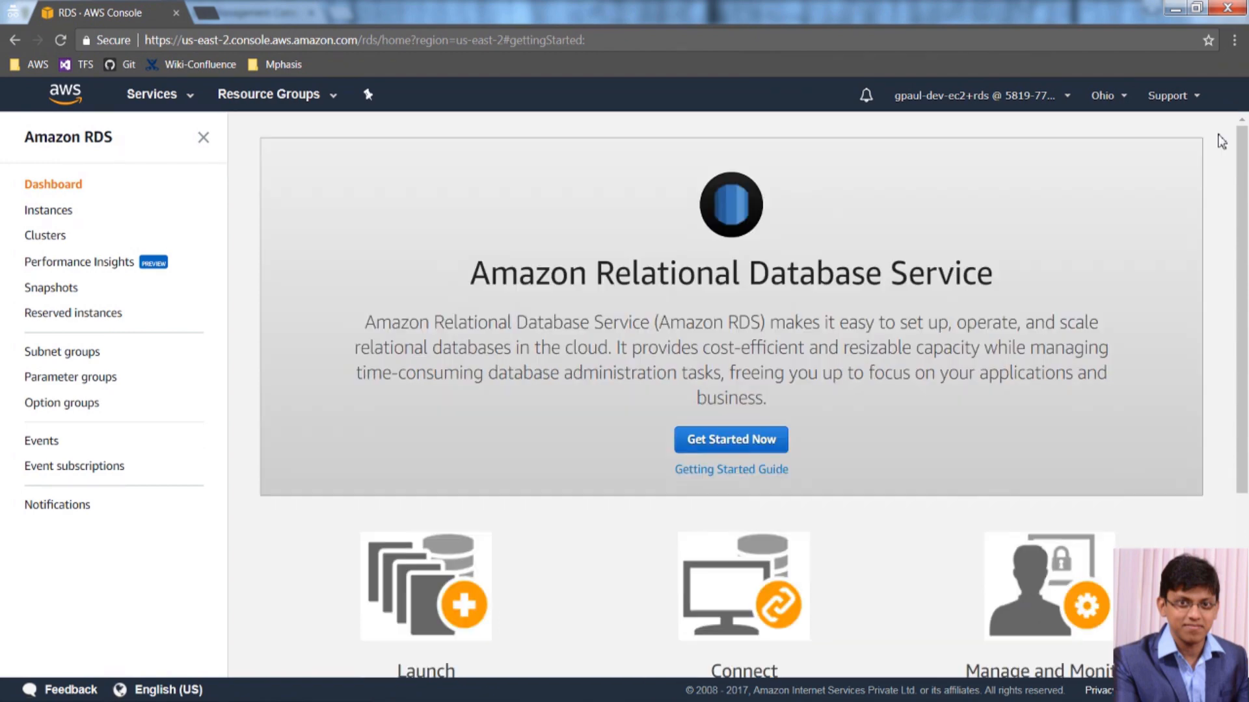
click(745, 448)
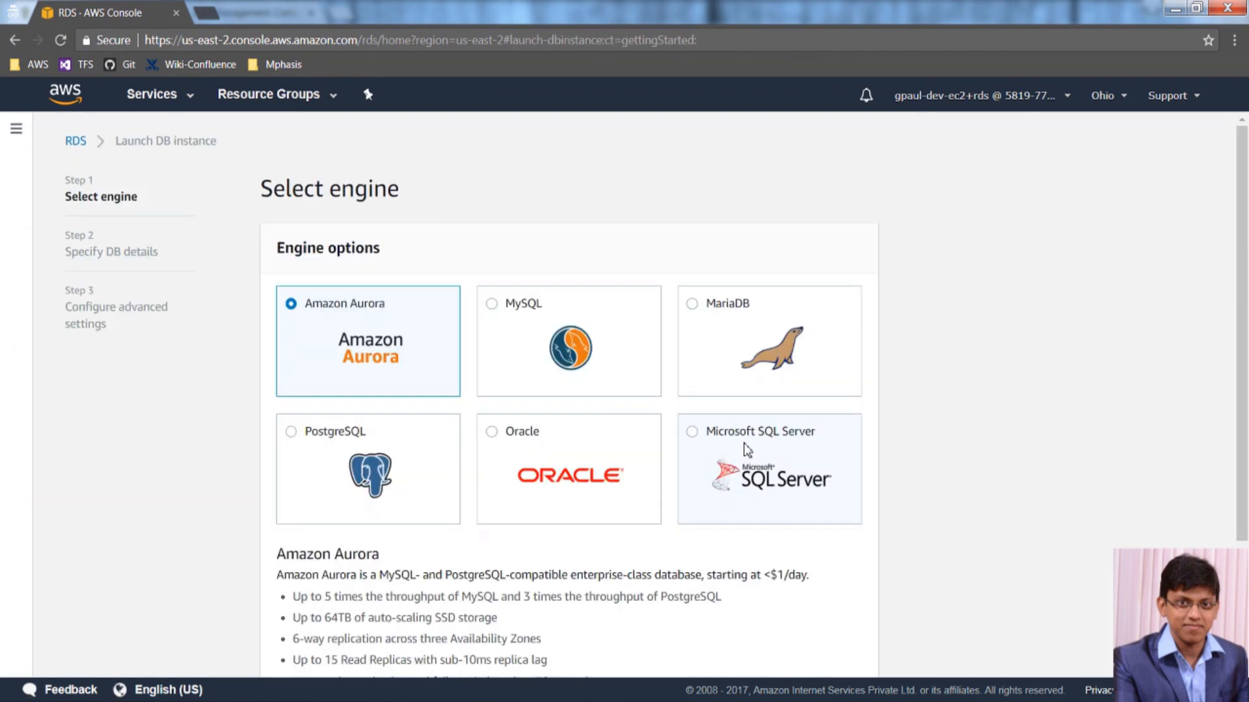
click(518, 358)
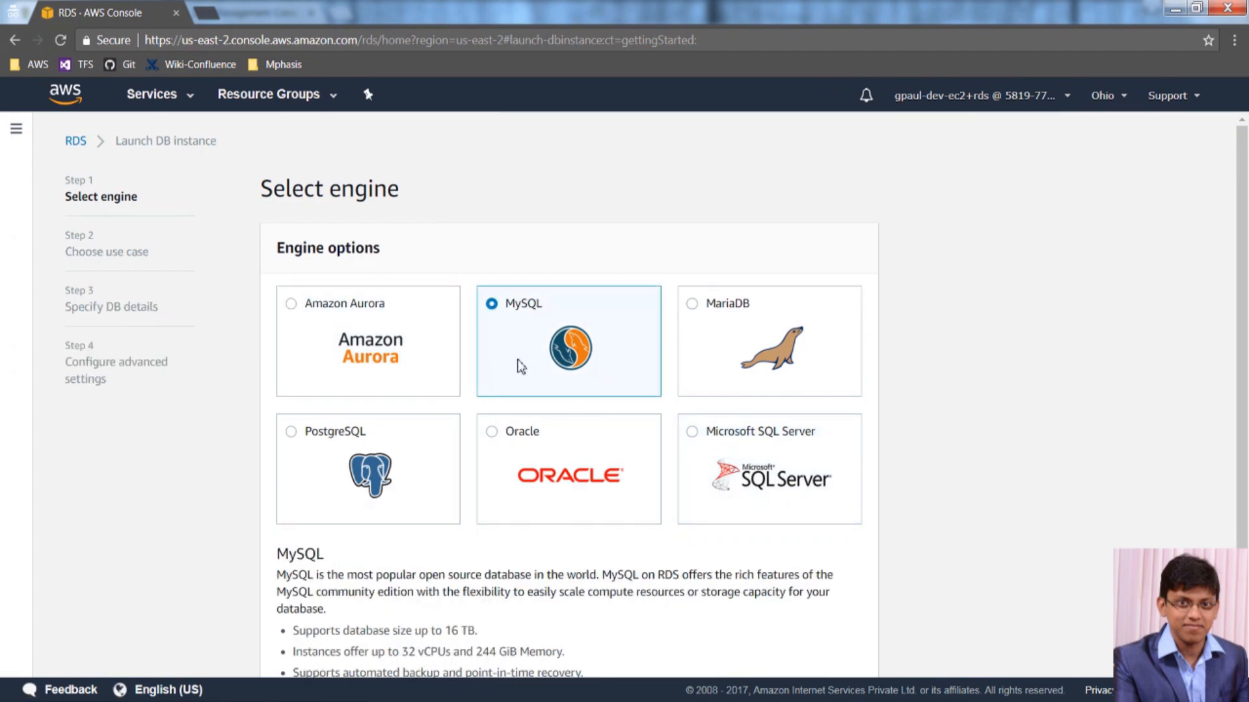
click(723, 336)
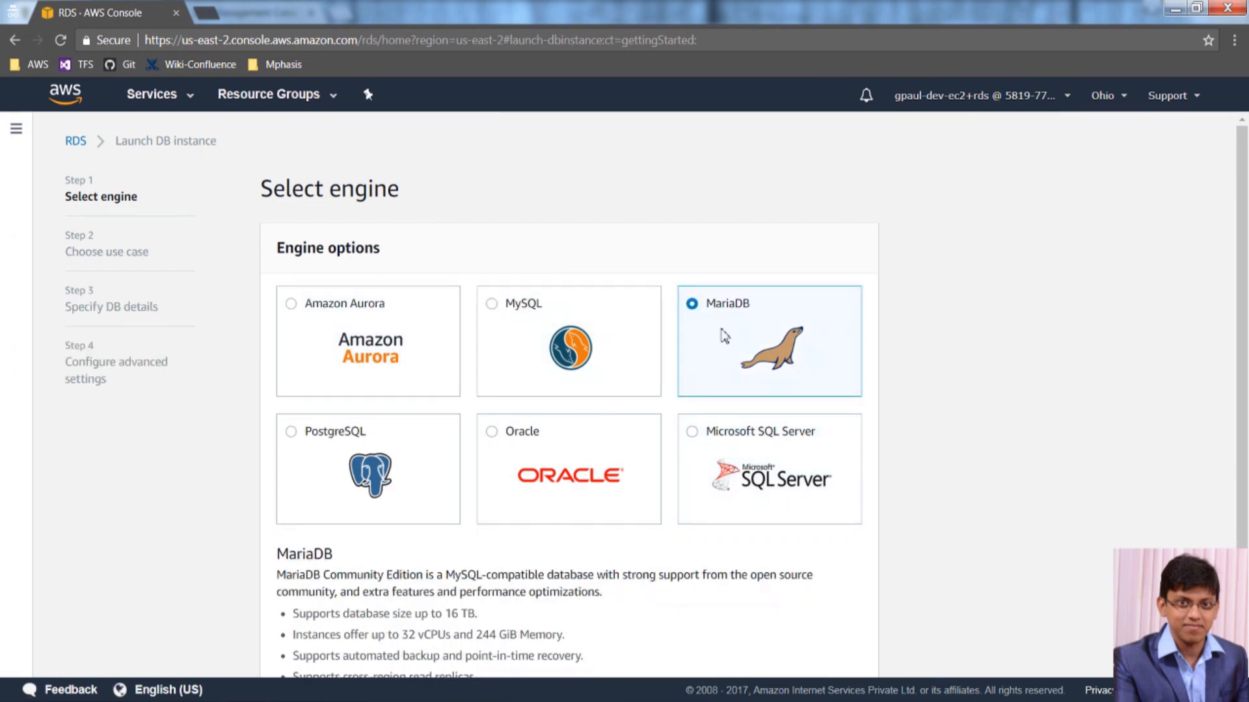
click(174, 108)
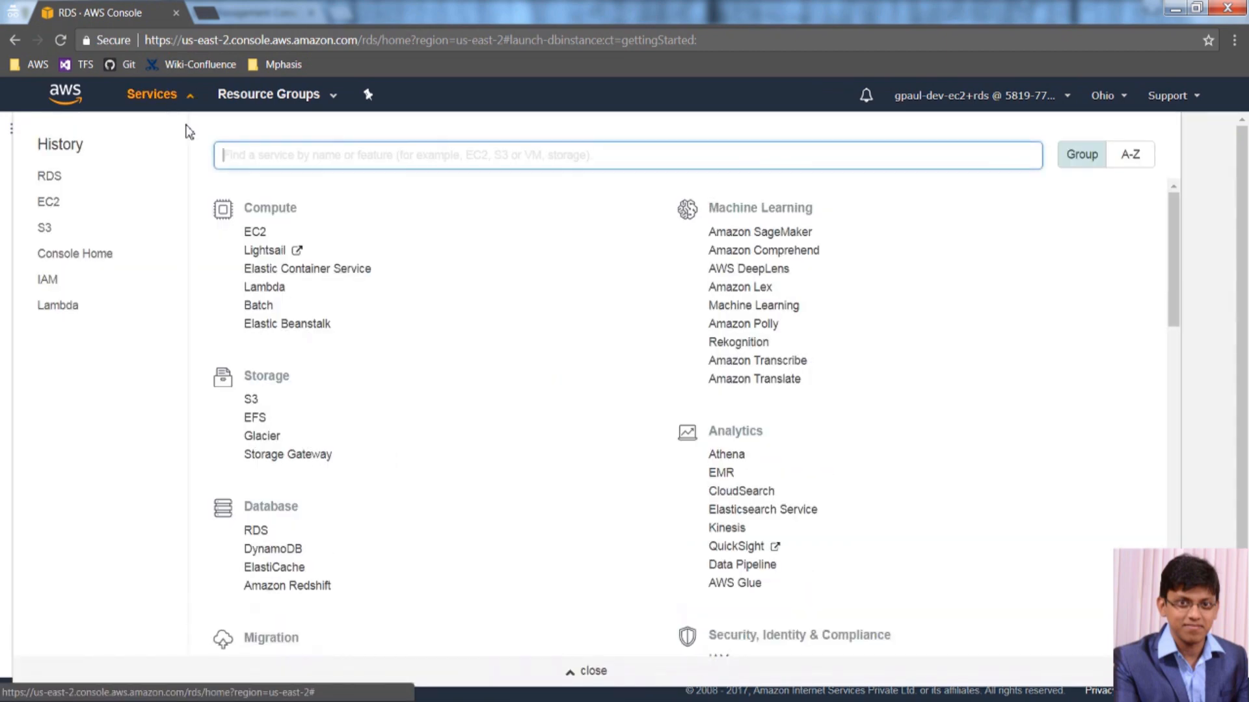
Open Lambda to confirm the lambda:GetAccountSettings denial, then sign the EC2+RDS user out.
click(262, 289)
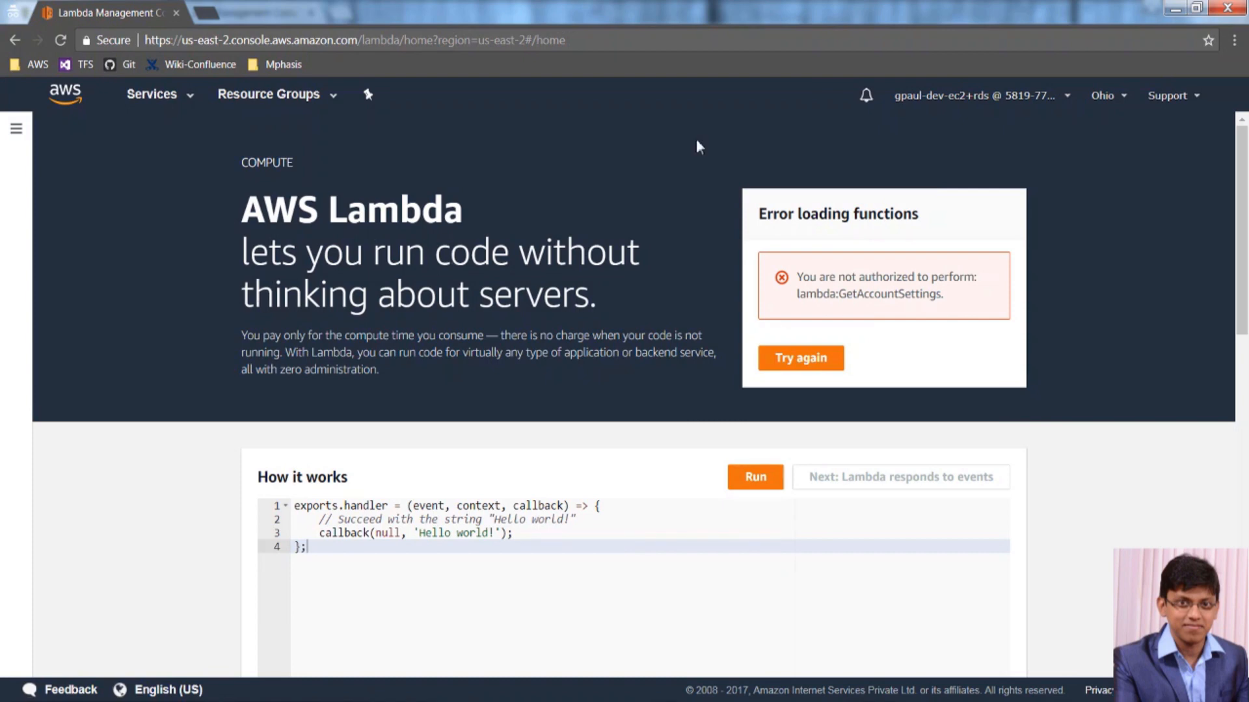
click(1065, 101)
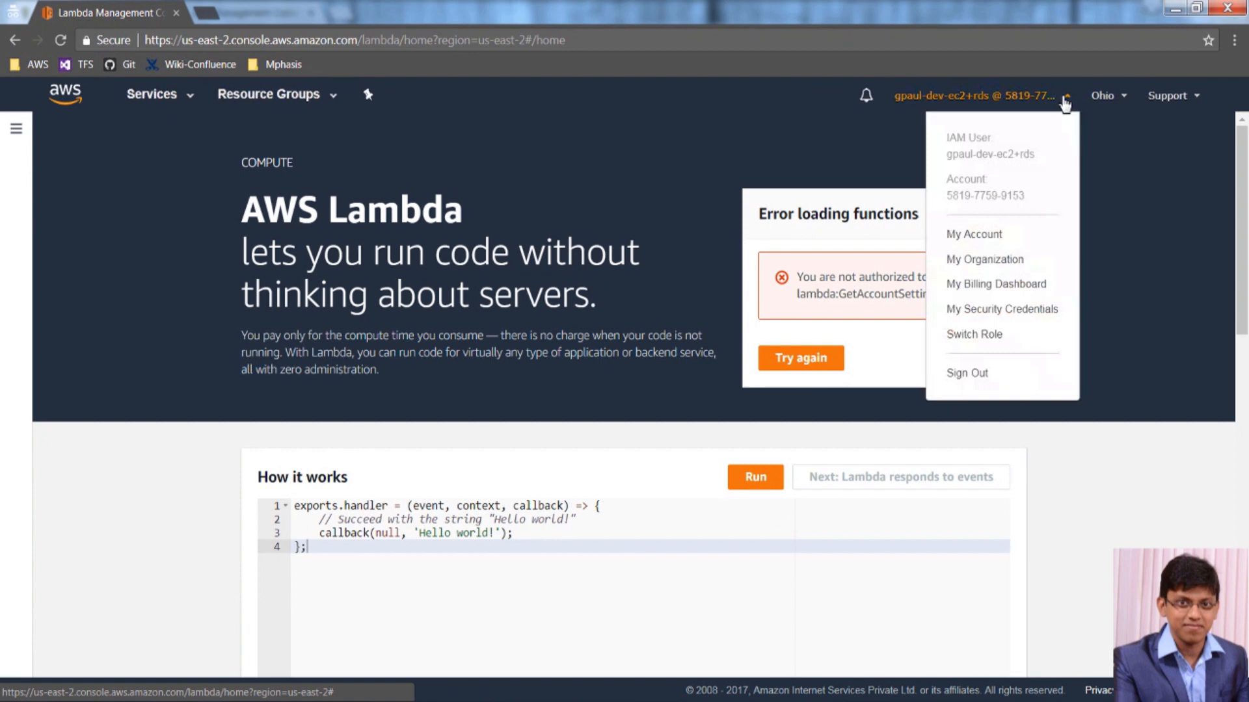
click(967, 373)
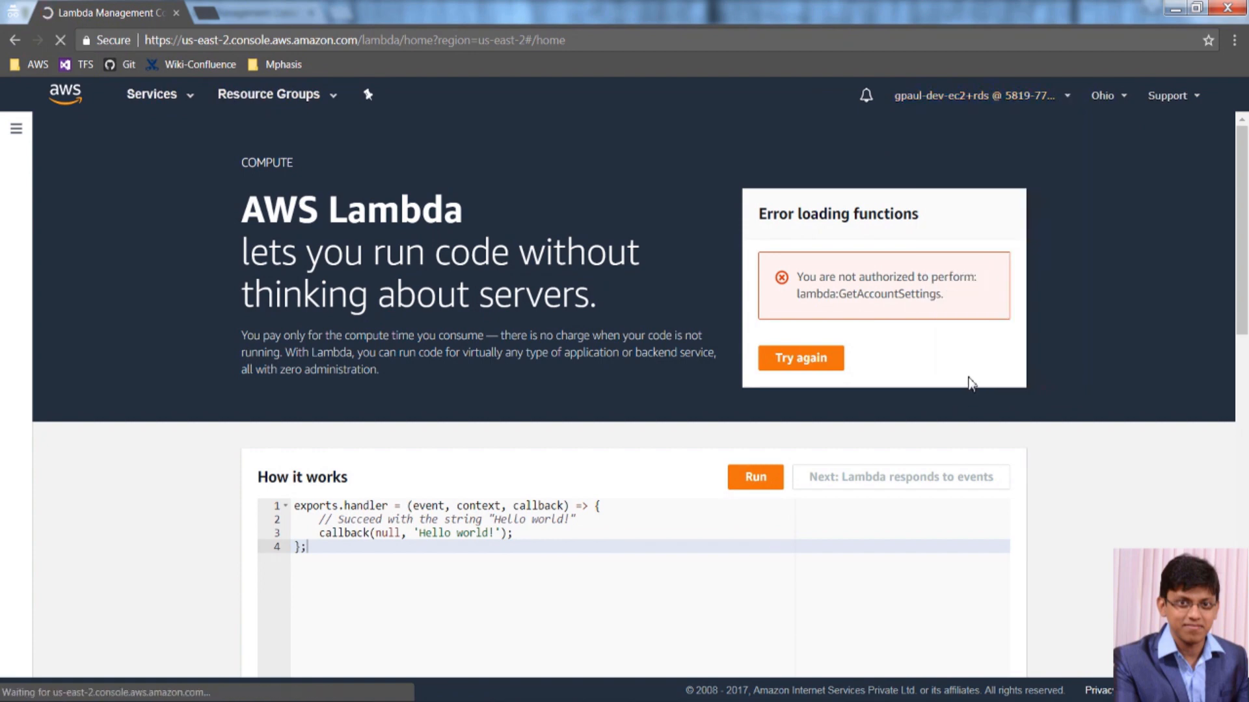